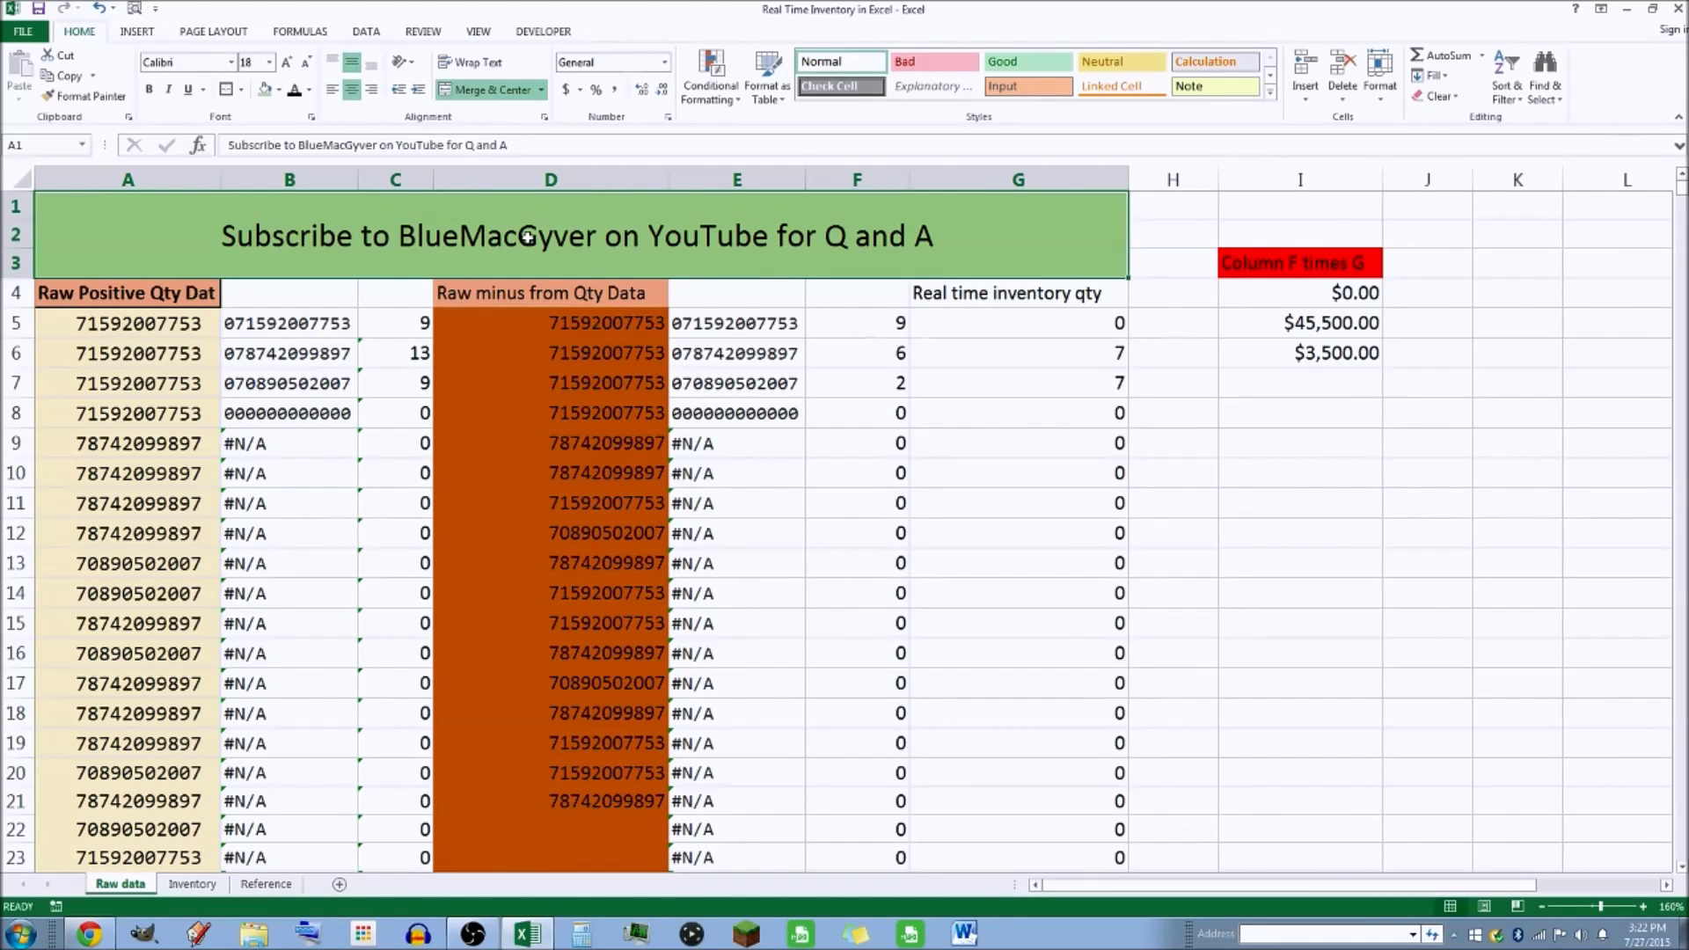
pyautogui.click(208, 321)
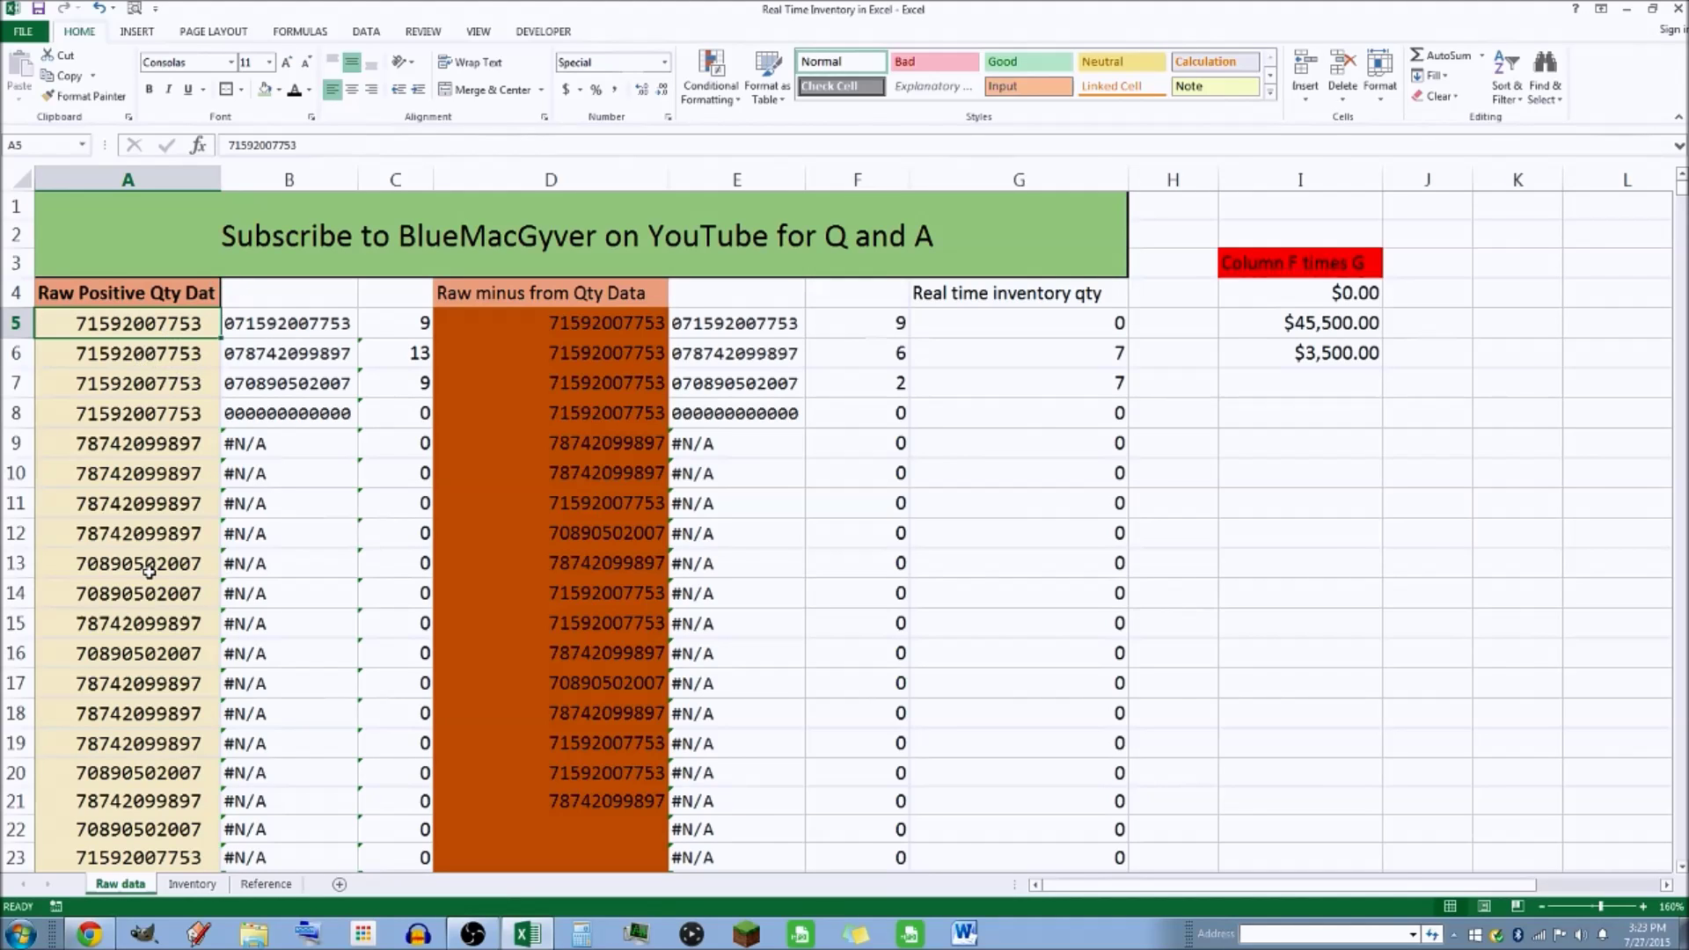
pyautogui.scroll(-5, 150, 573)
pyautogui.scroll(-4, 149, 573)
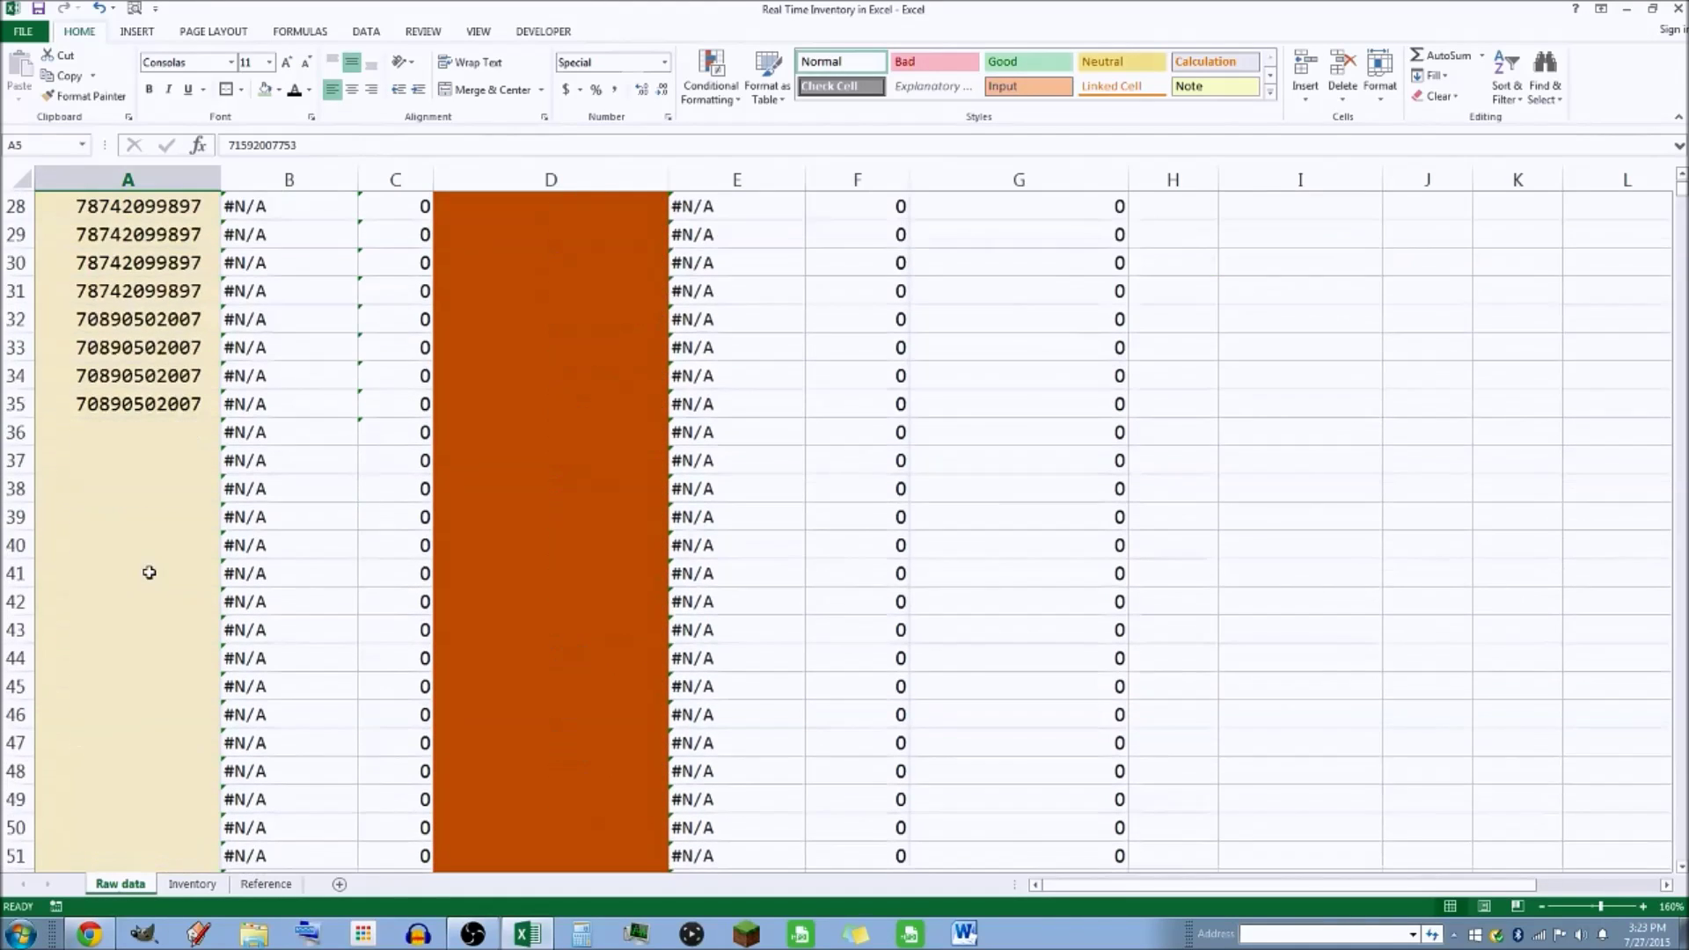
pyautogui.click(157, 429)
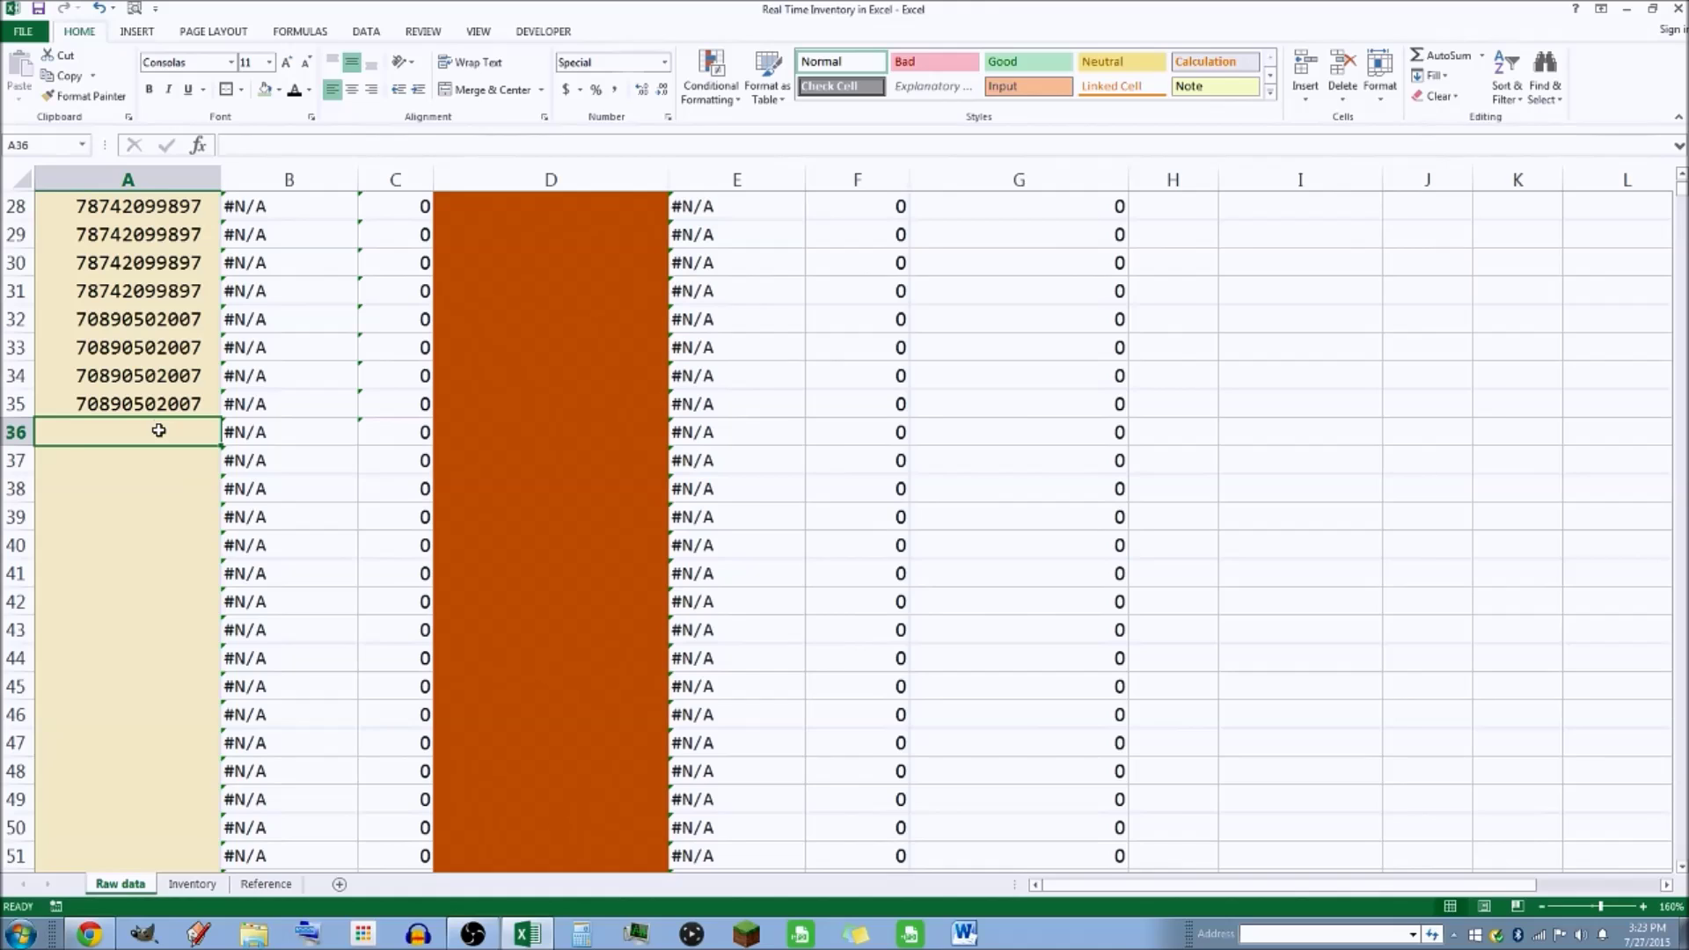
pyautogui.write('071592007753')
pyautogui.press('Return')
pyautogui.write('071592007753')
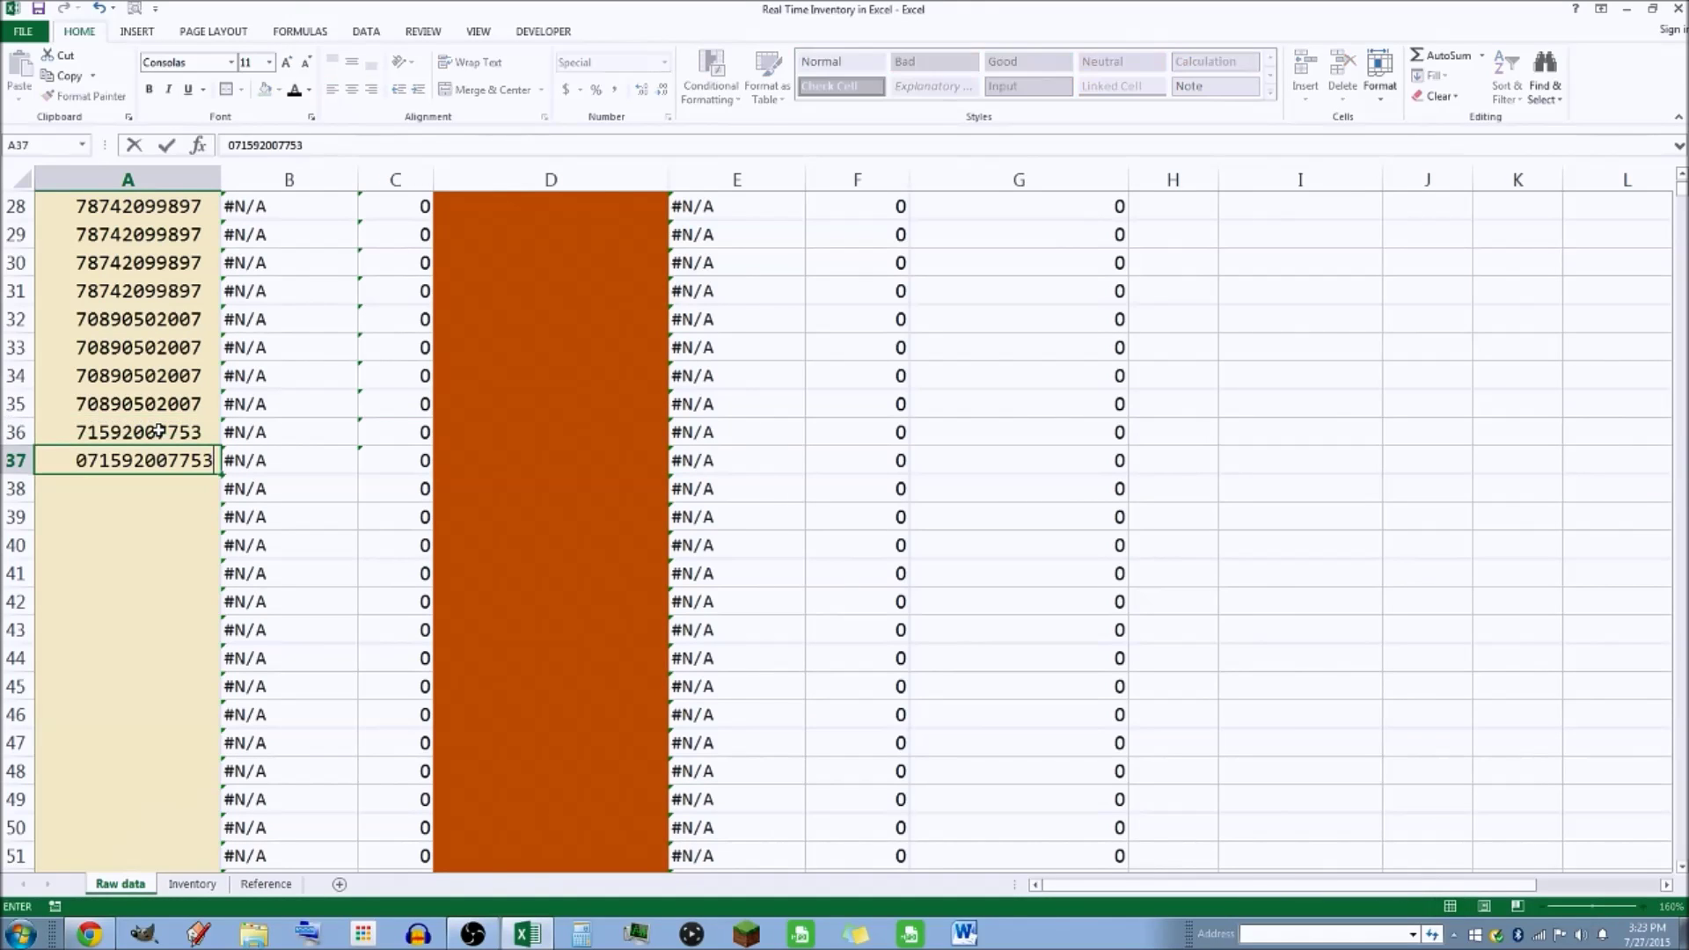
pyautogui.press('Return')
pyautogui.write('071592007753')
pyautogui.press('Return')
pyautogui.write('071592007753')
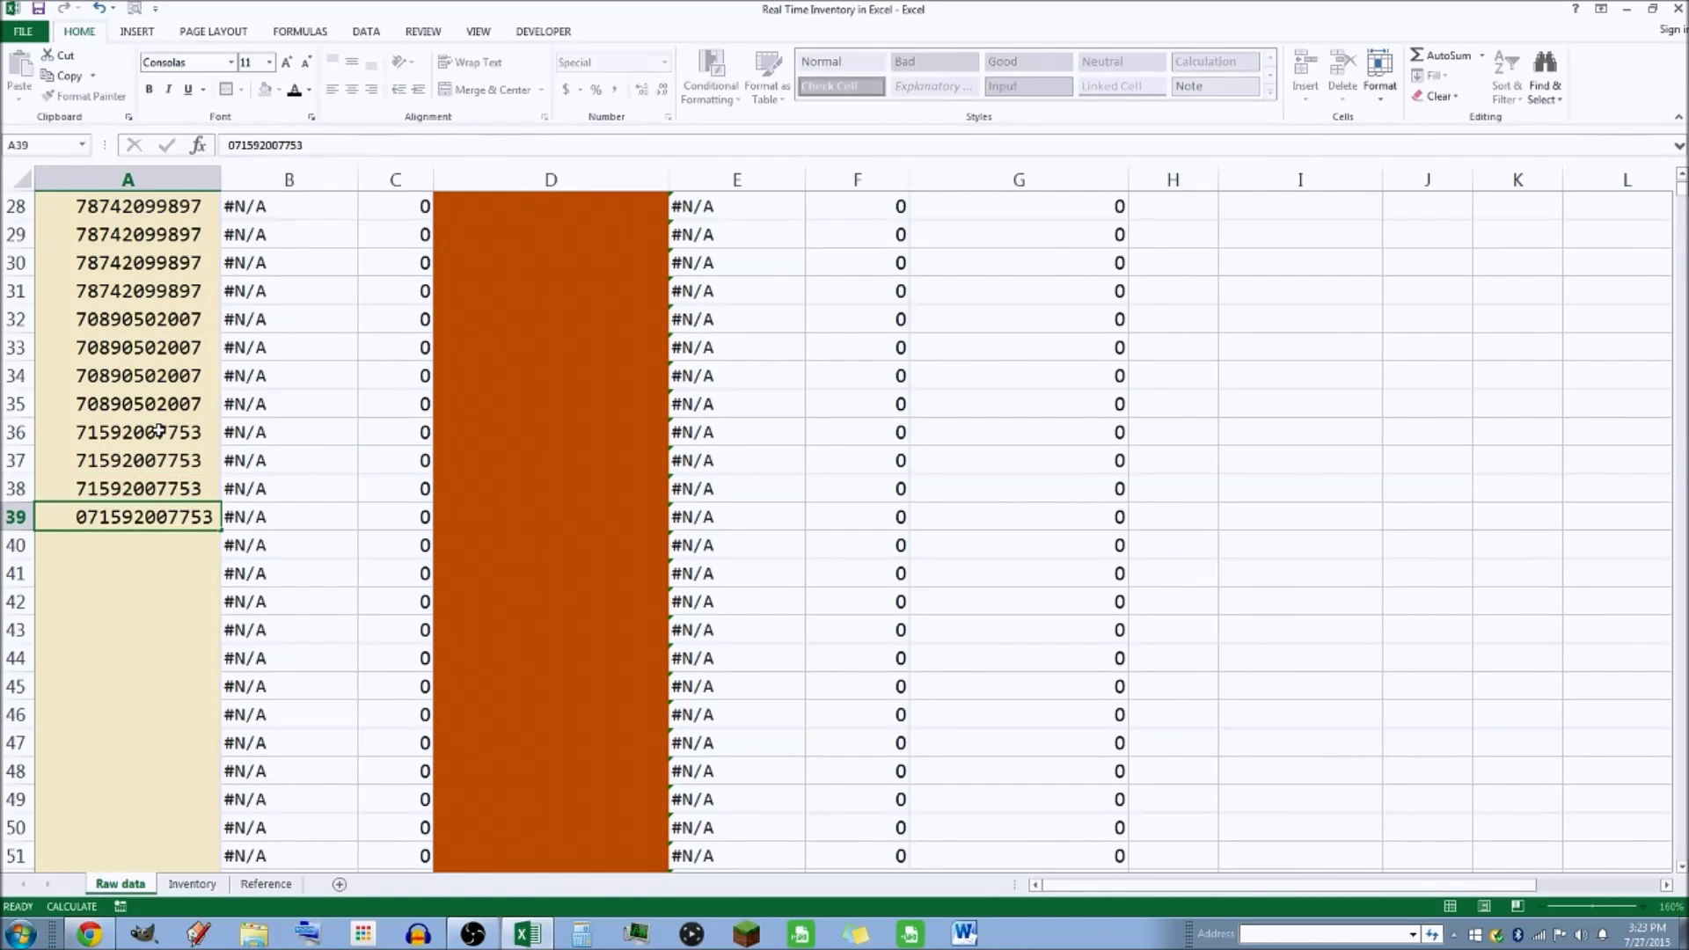
pyautogui.press('Return')
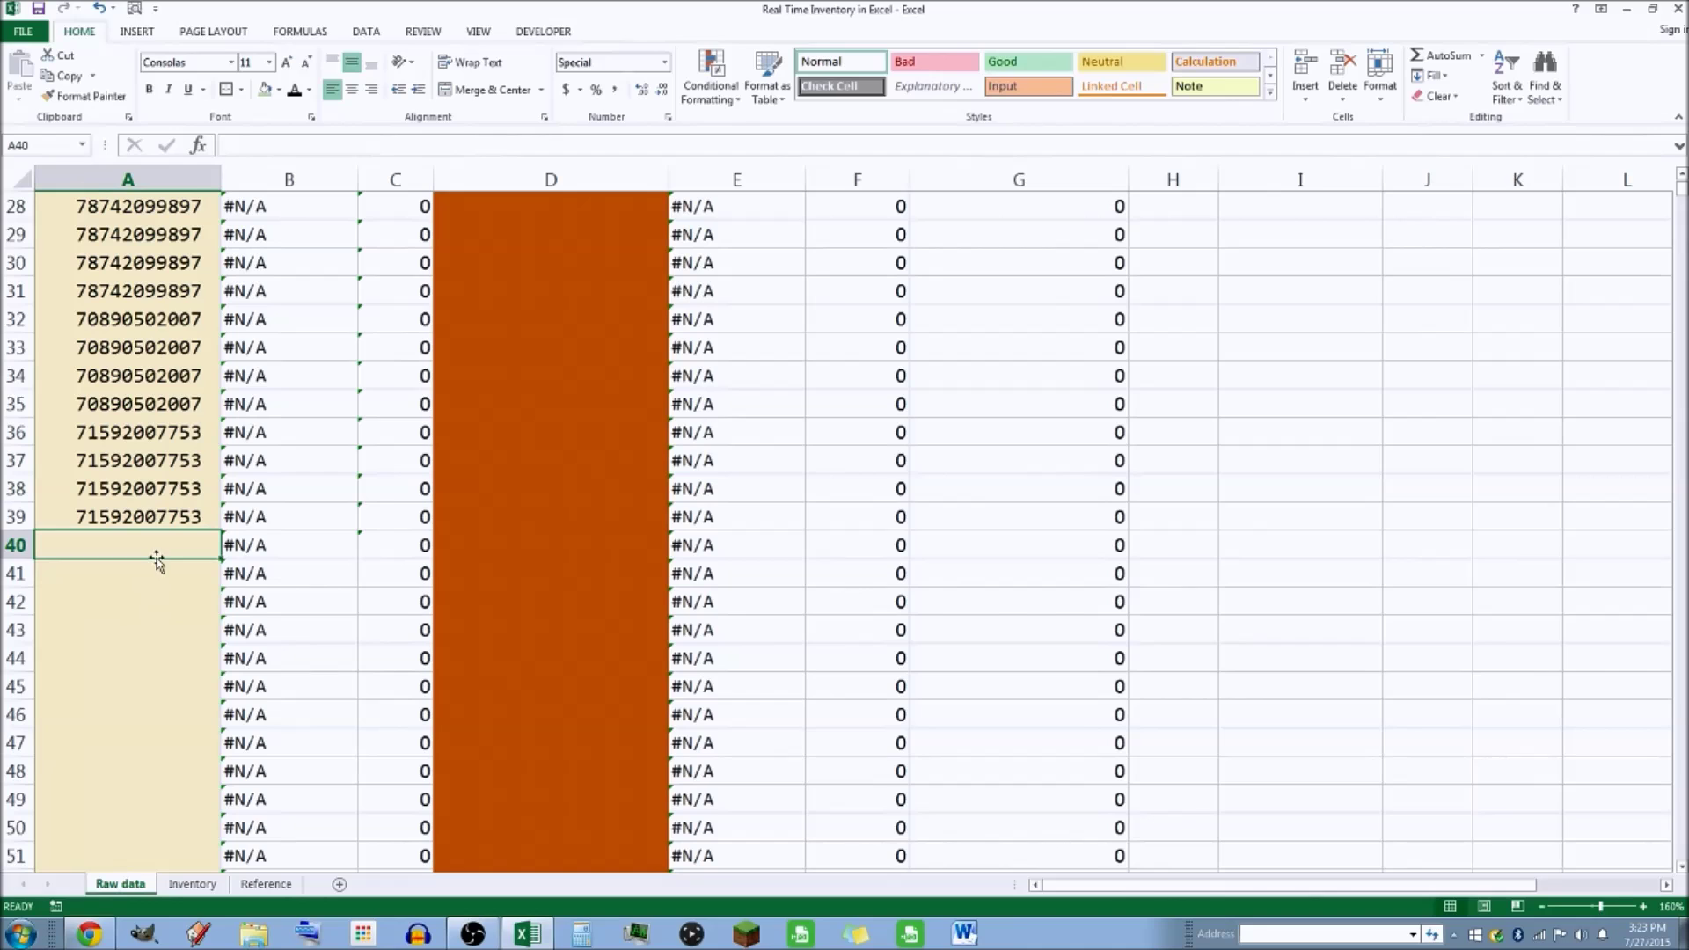
pyautogui.scroll(9, 157, 547)
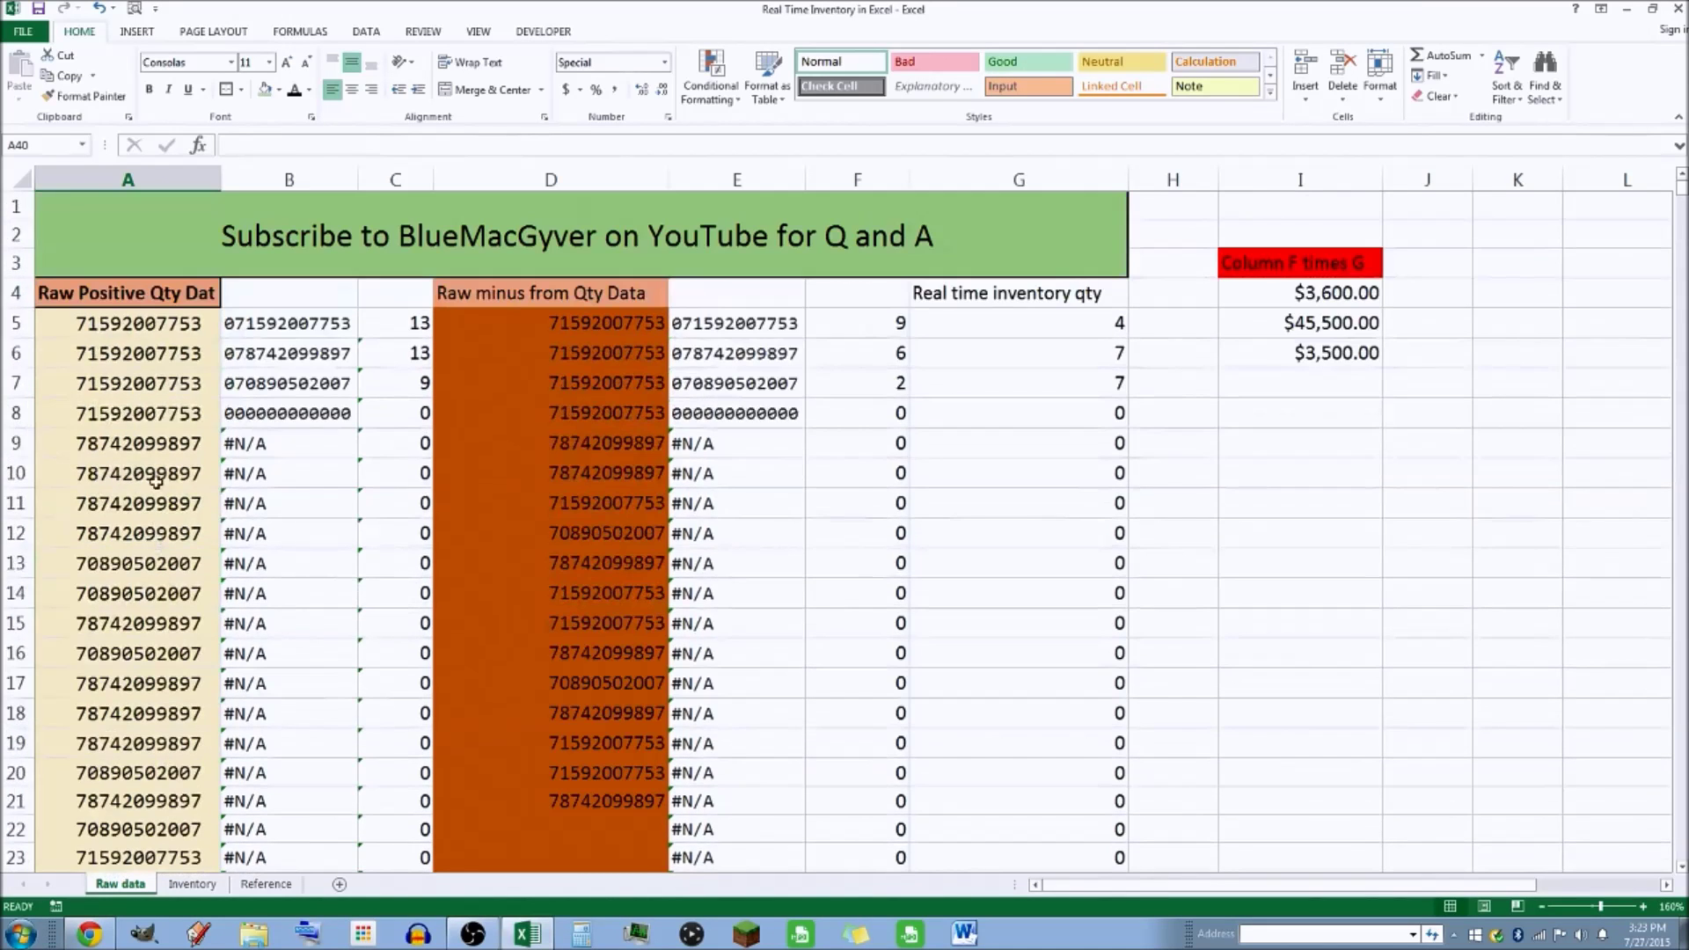
# Clear the scanned barcodes from column A (A5:A61)
pyautogui.moveTo(128, 319); pyautogui.dragTo(136, 857)
pyautogui.scroll(13, 139, 556)
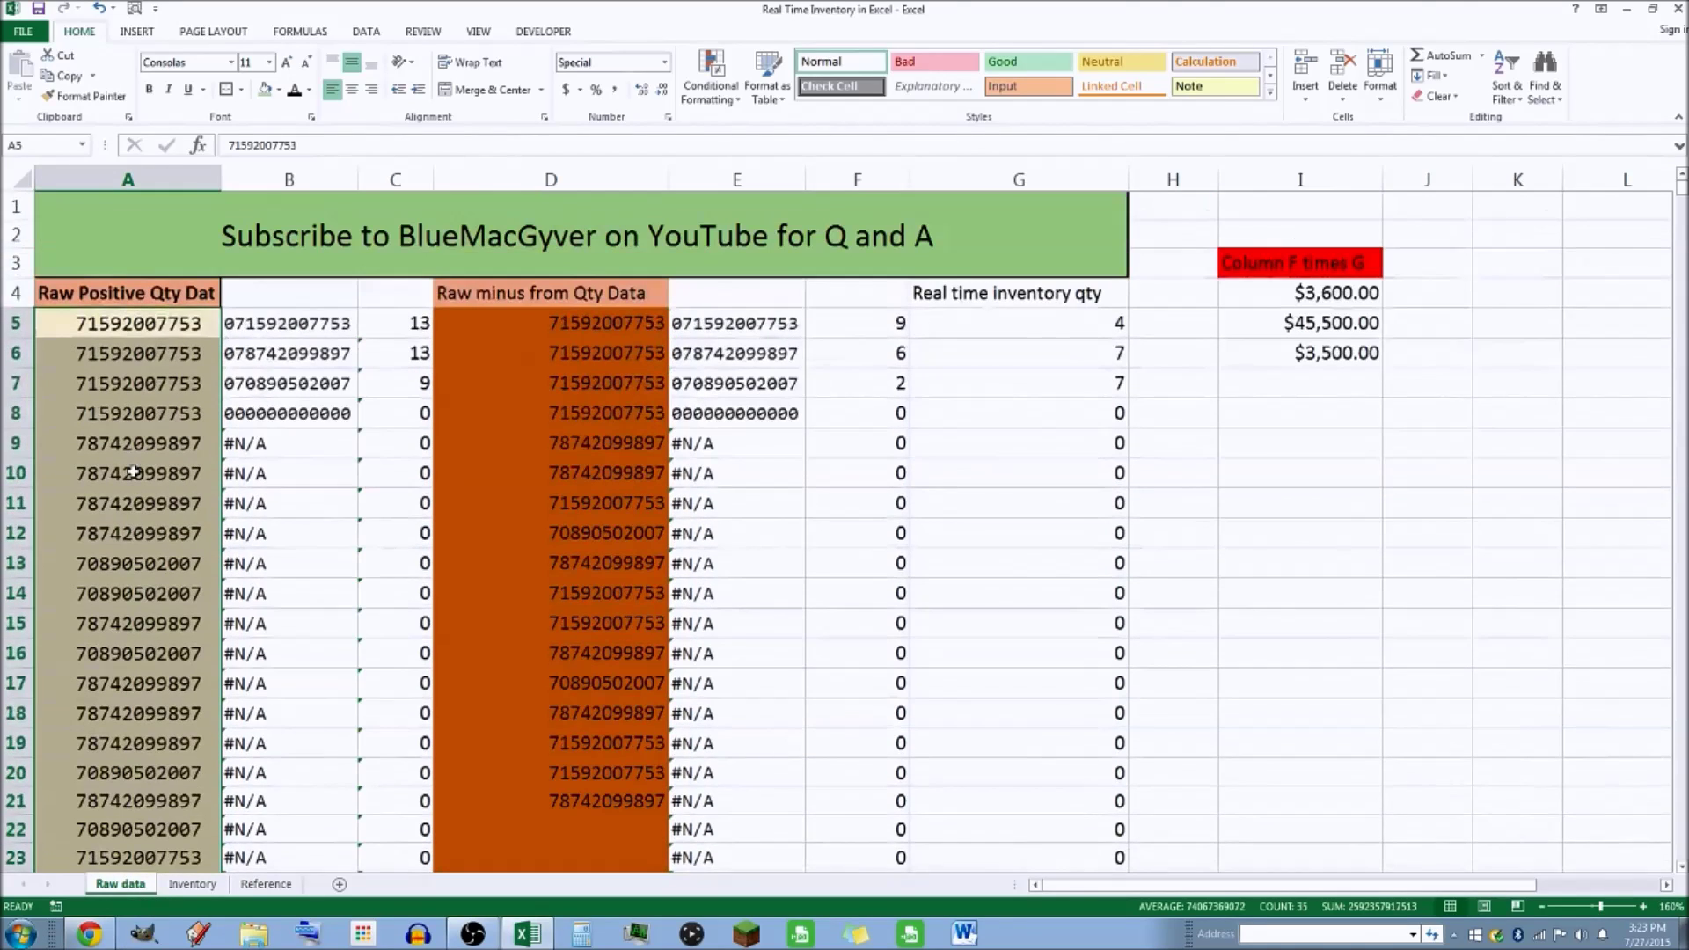
pyautogui.rightClick(134, 480)
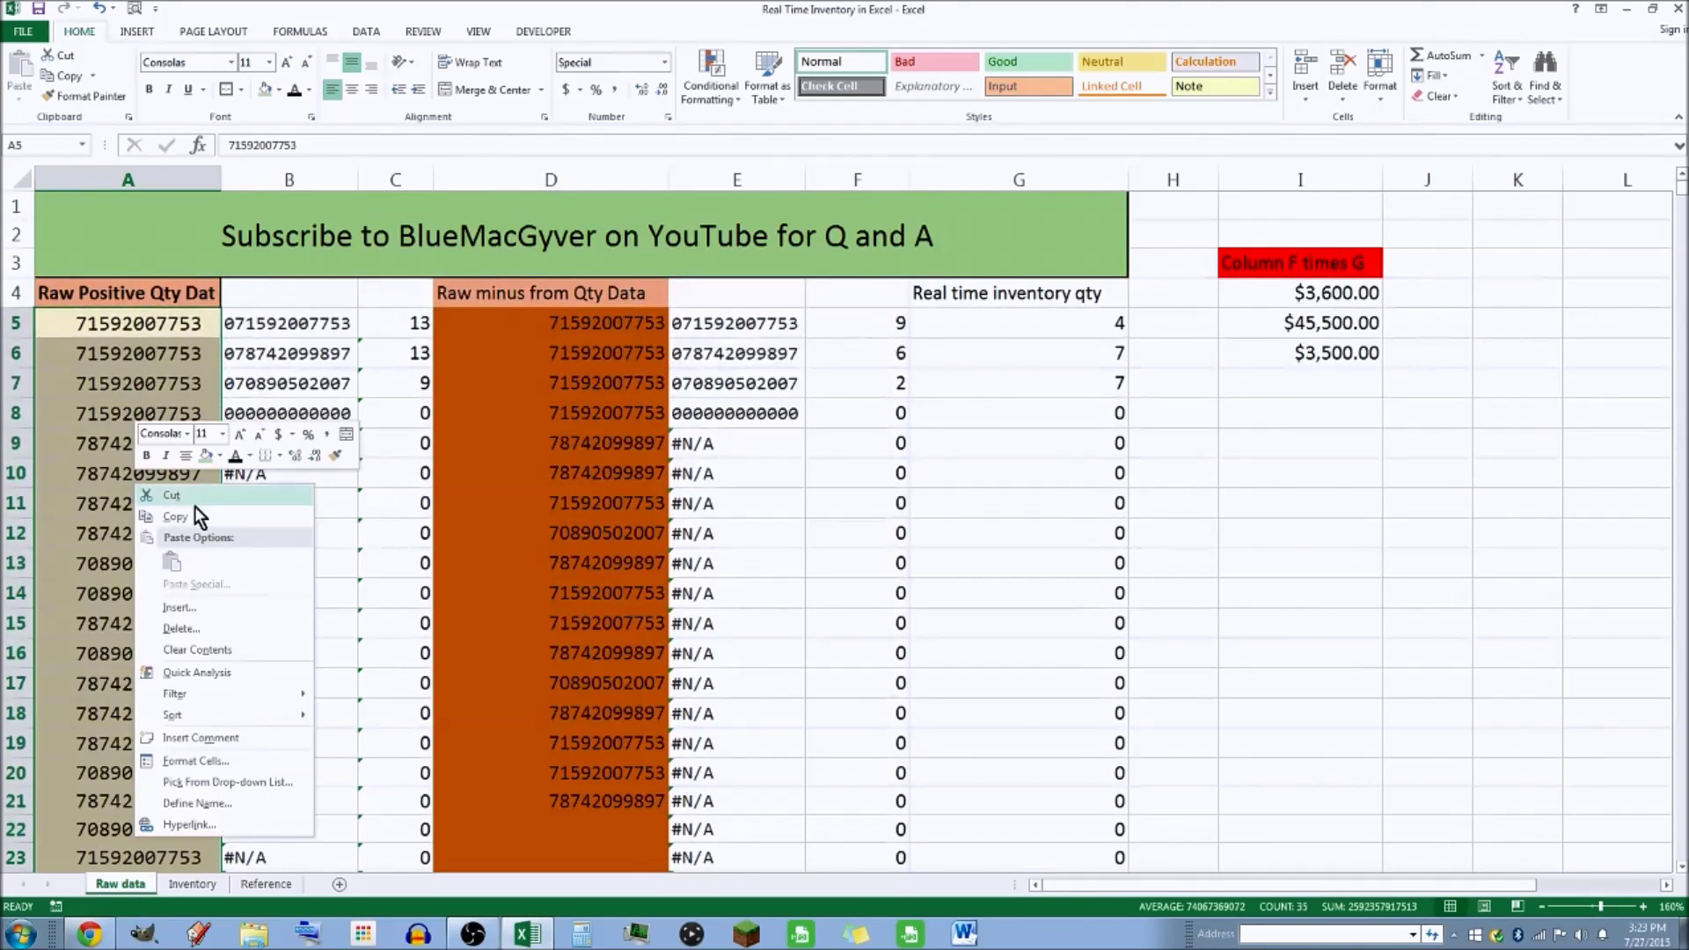
pyautogui.click(189, 649)
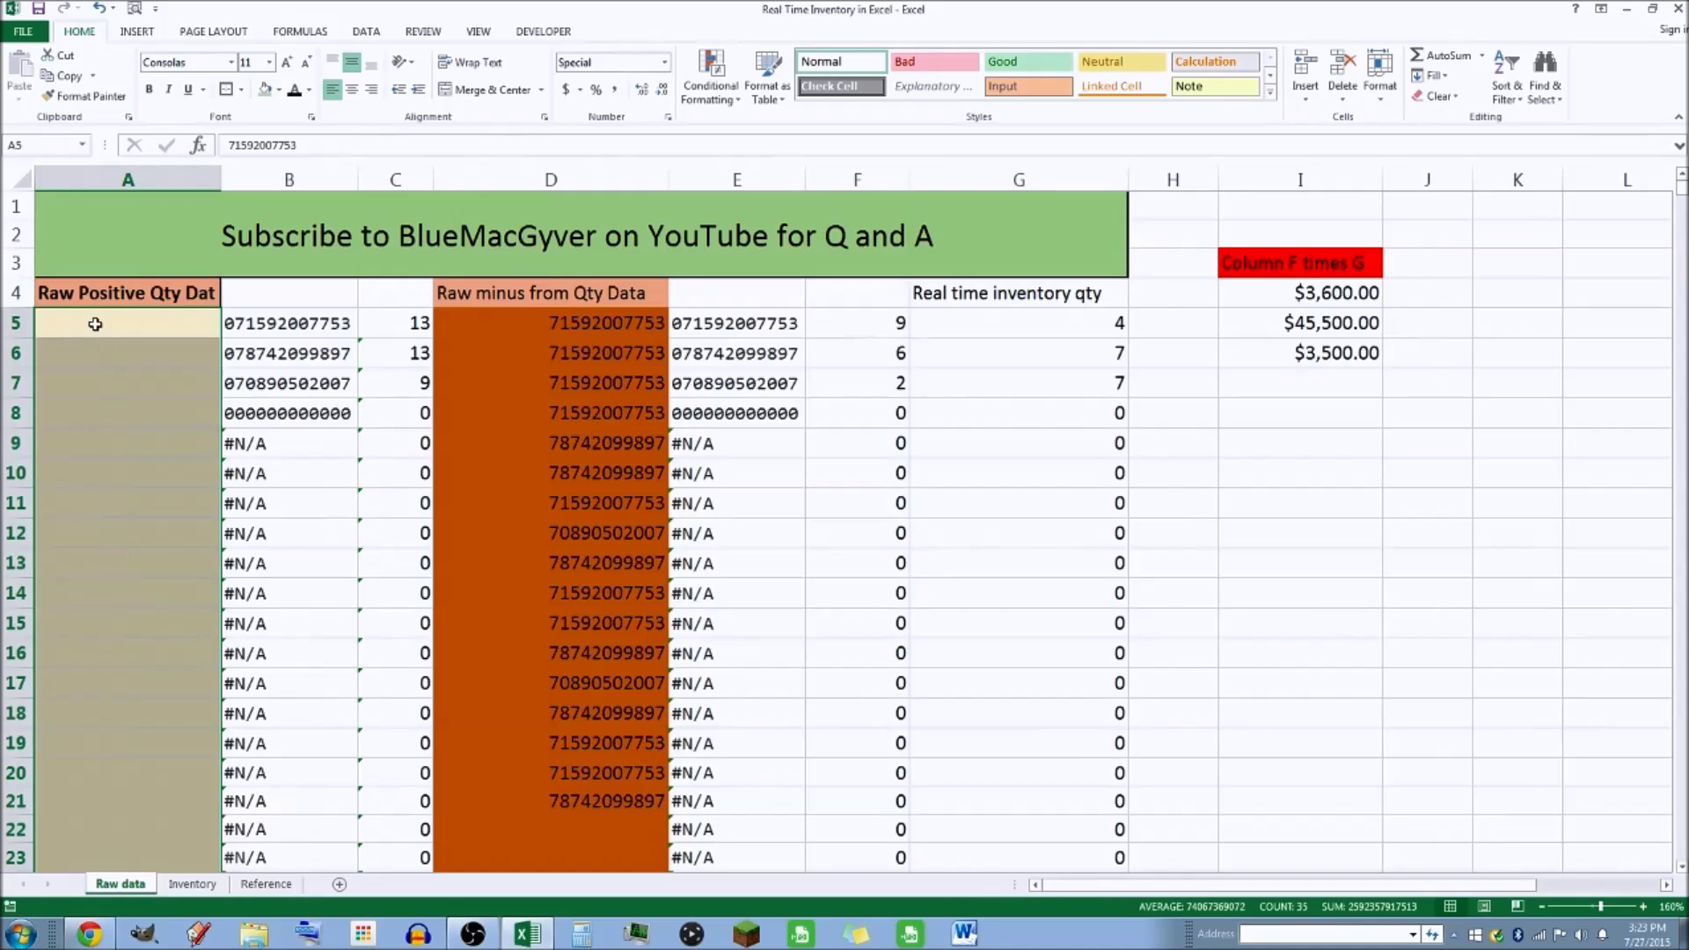
pyautogui.click(98, 324)
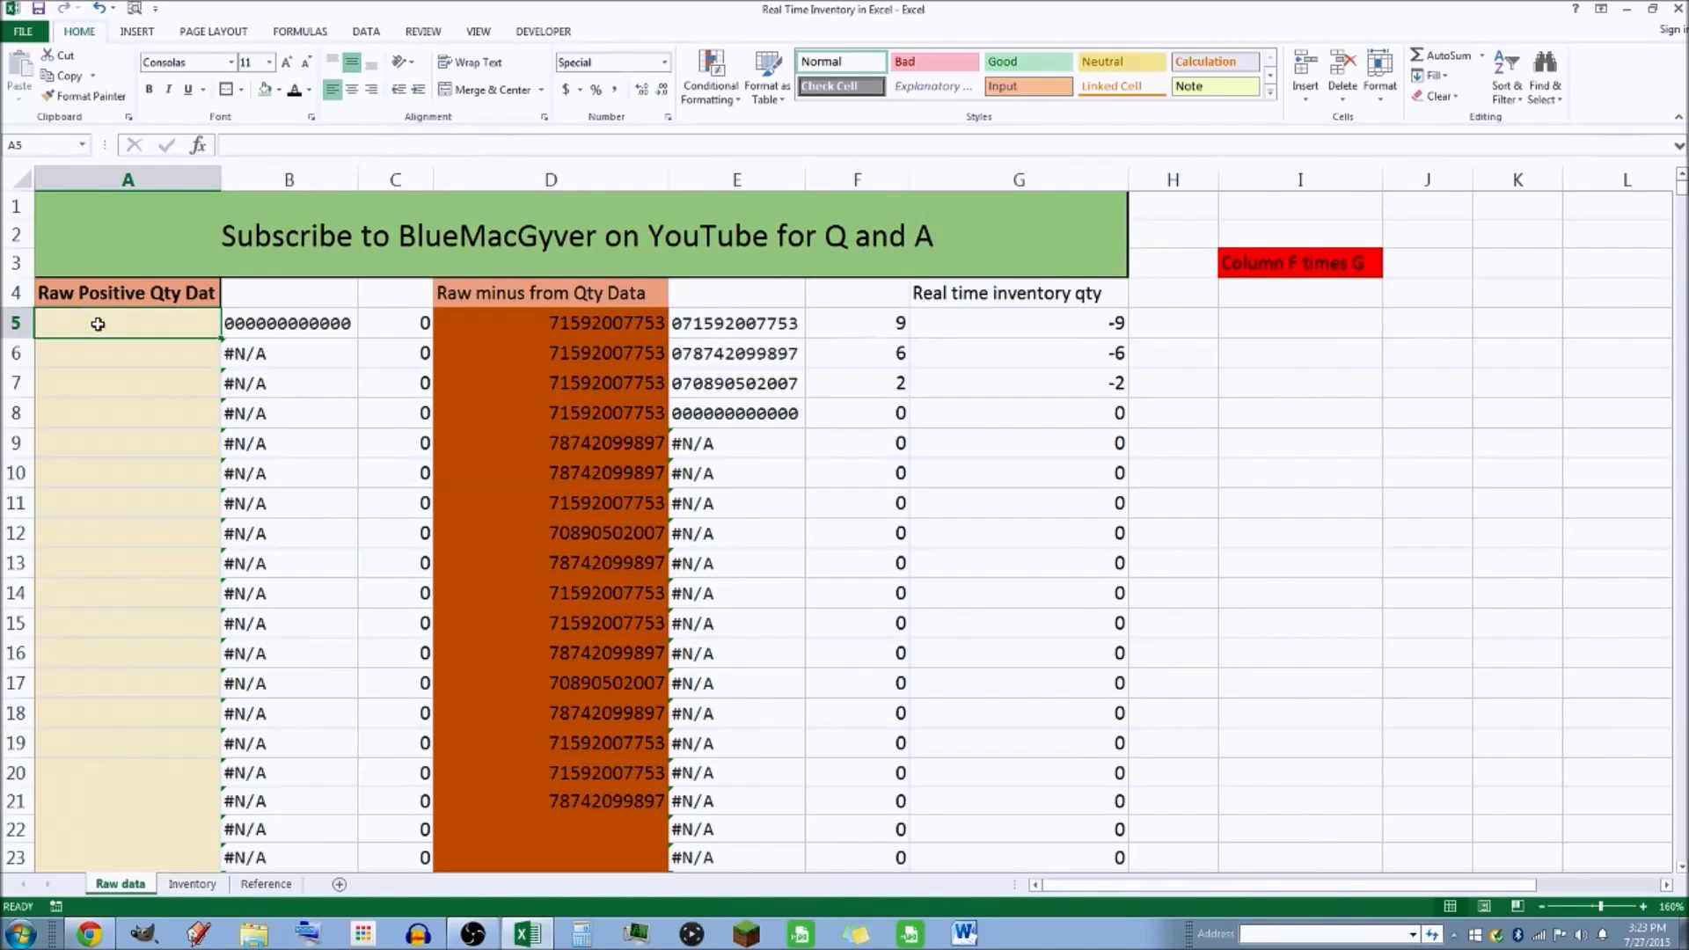
# Clear the barcodes in D5:D21 and return to cell A5
pyautogui.moveTo(538, 324); pyautogui.dragTo(532, 801)
pyautogui.rightClick(541, 615)
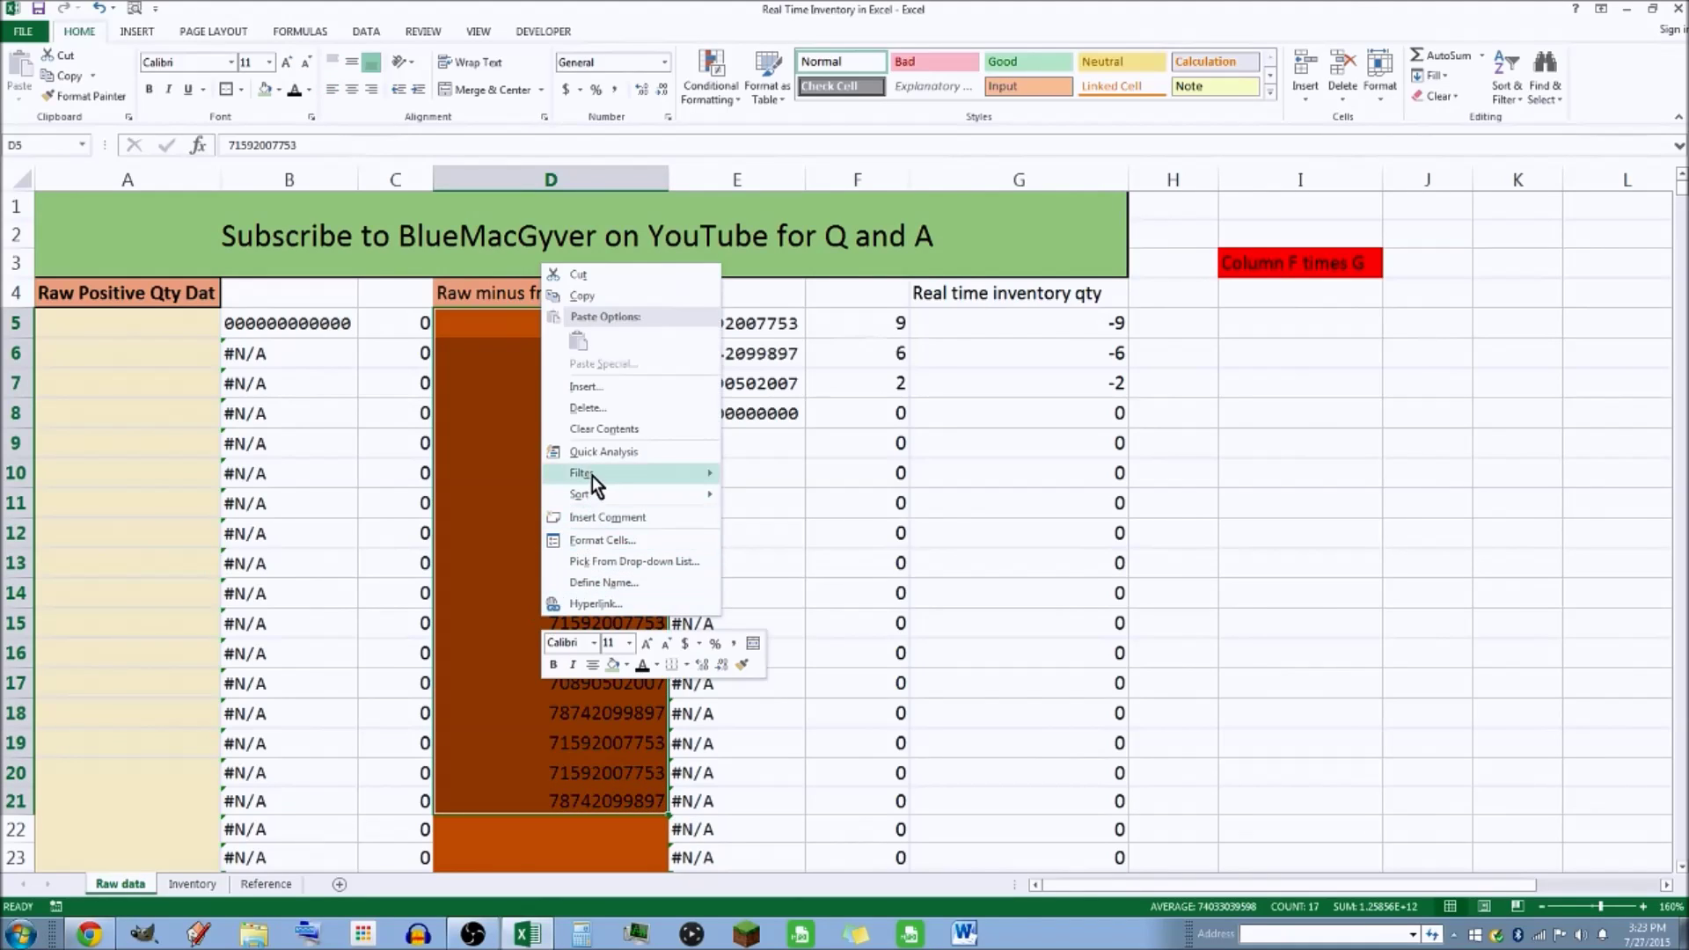
pyautogui.click(593, 429)
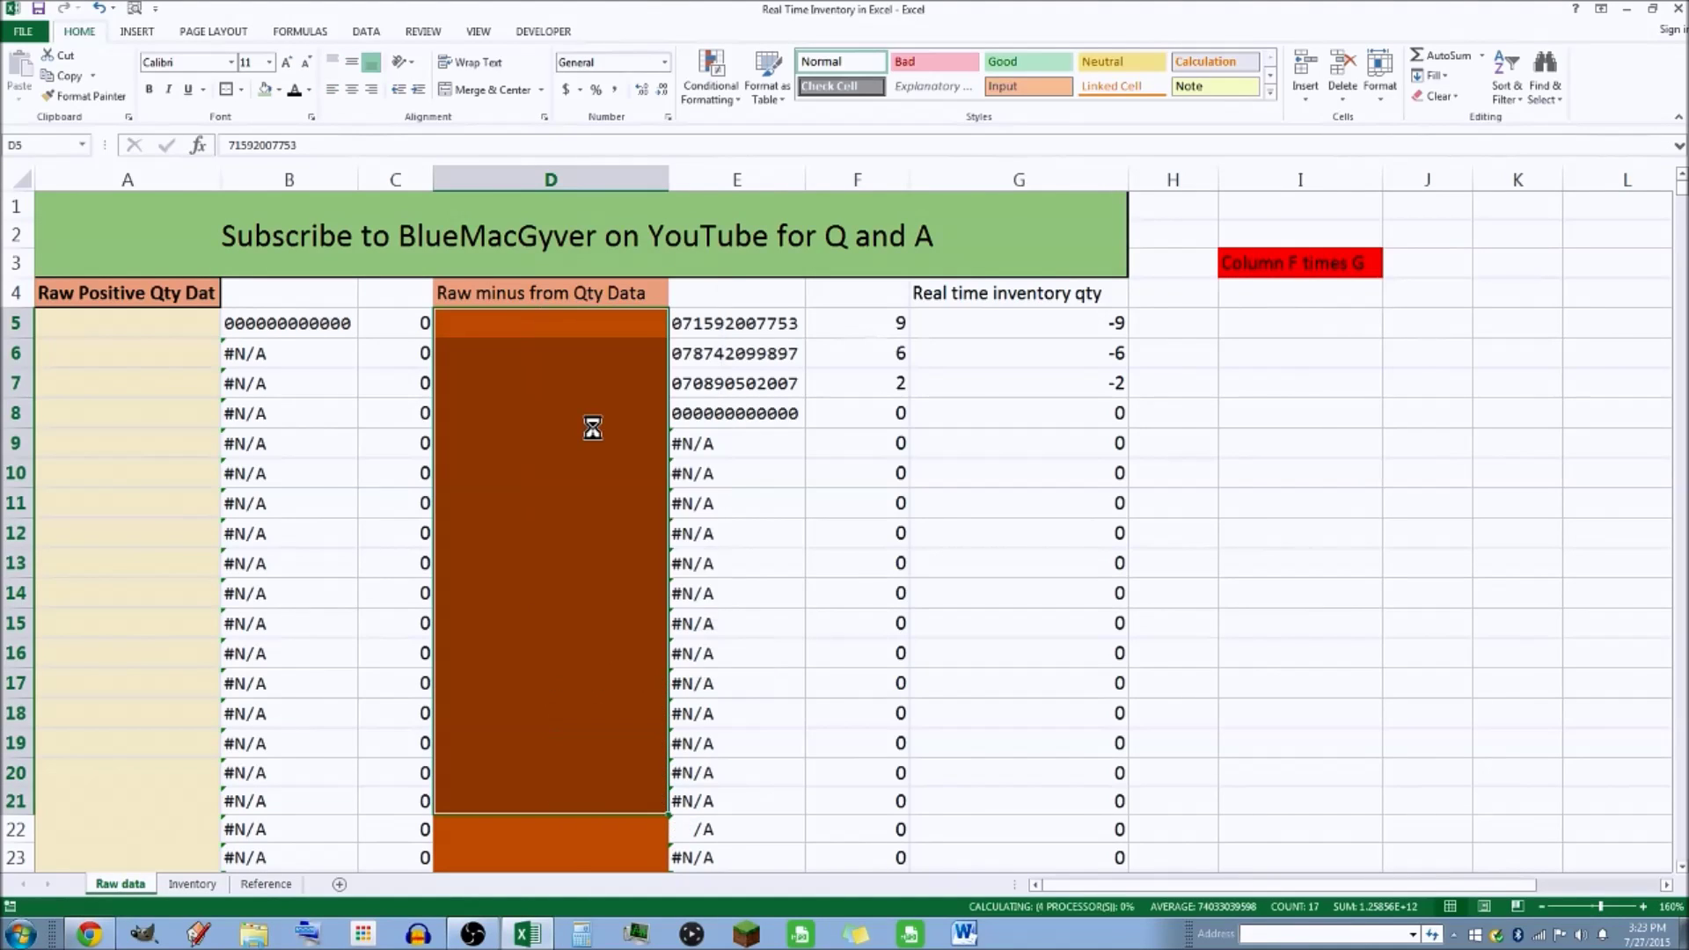
pyautogui.click(145, 329)
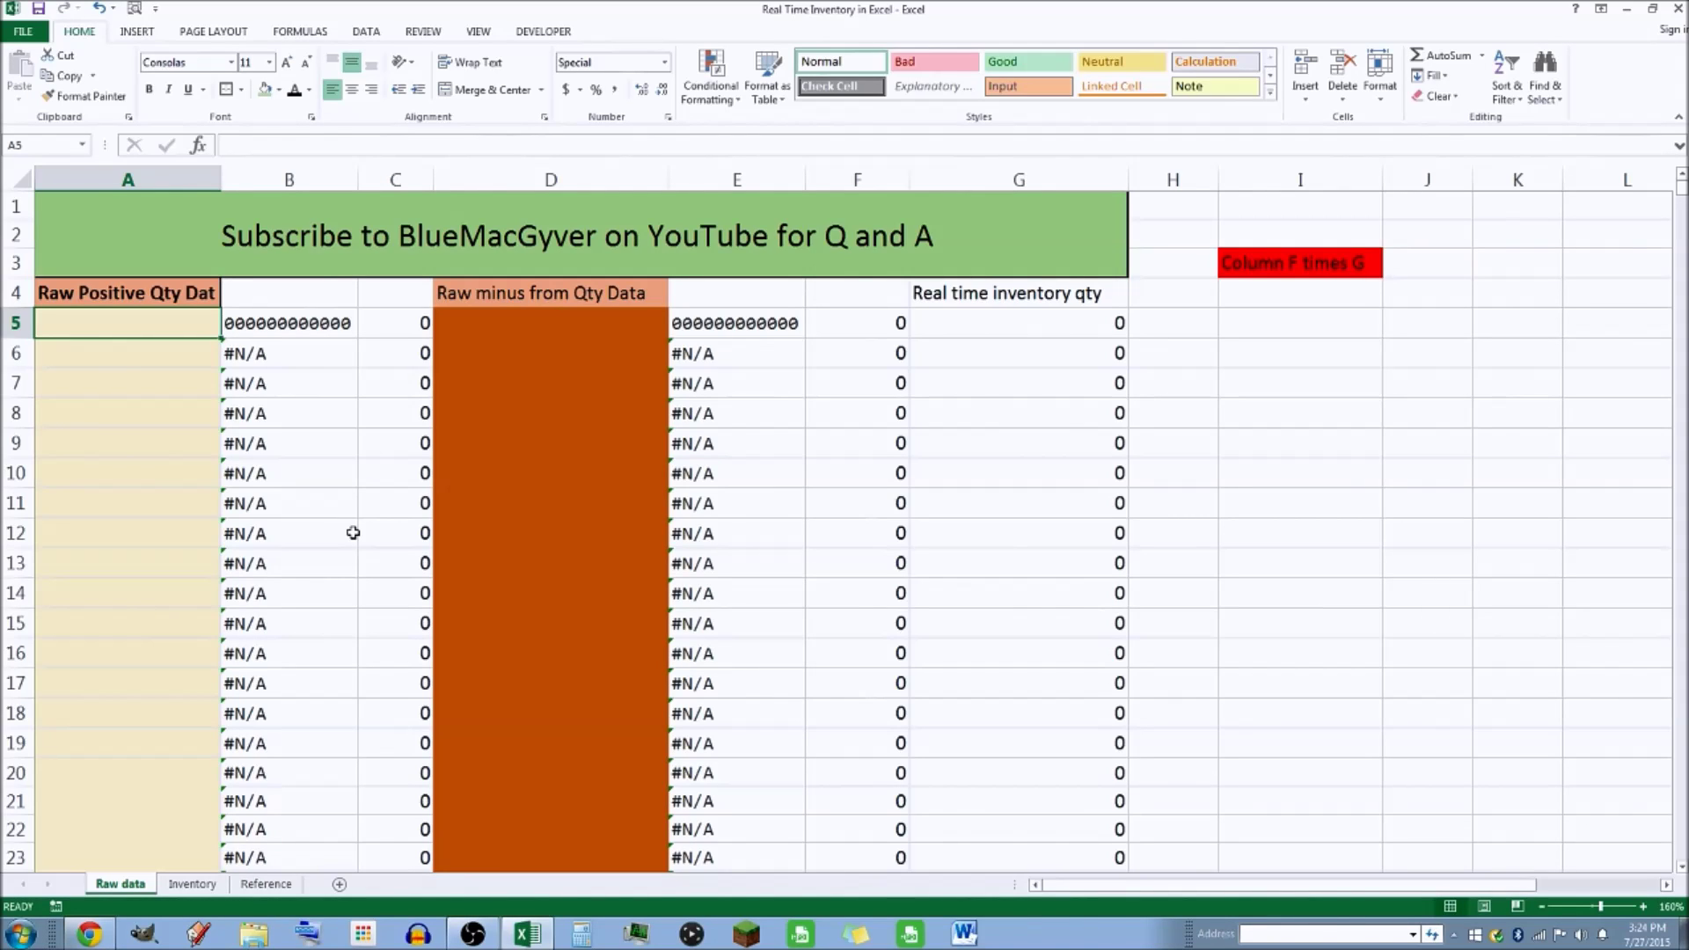
pyautogui.write('071592007753')
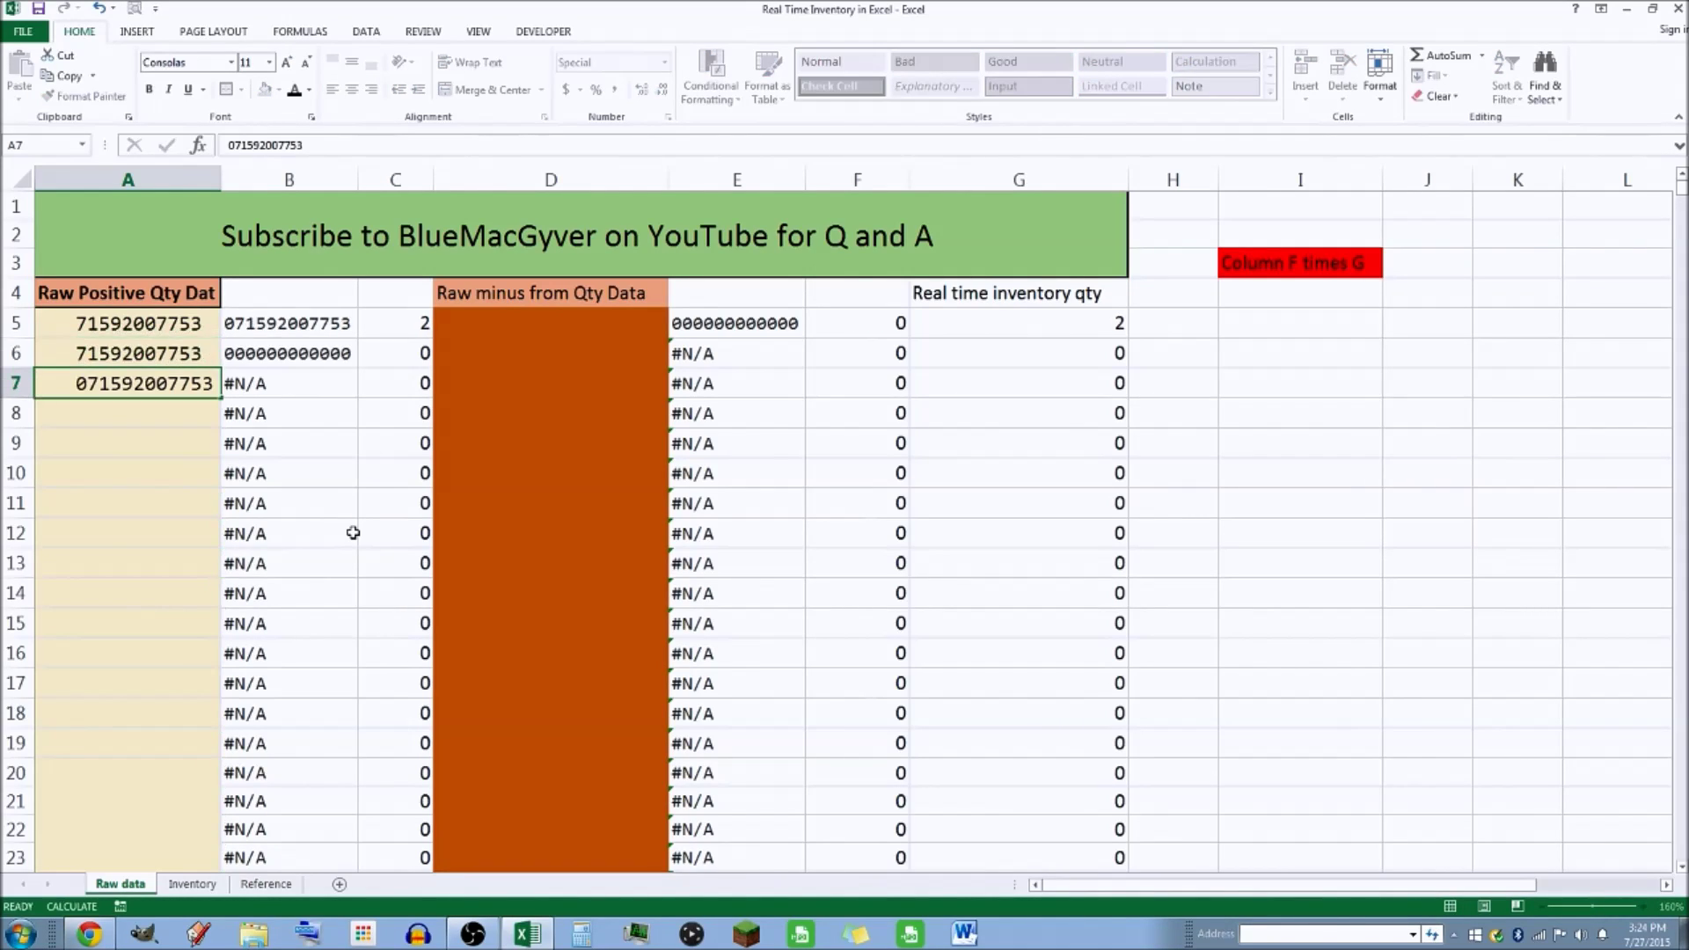
pyautogui.write(' 071592007753 071592007753 078742099897 078742099897')
pyautogui.press('Return')
pyautogui.write('071592007753 071592007753 071592007753')
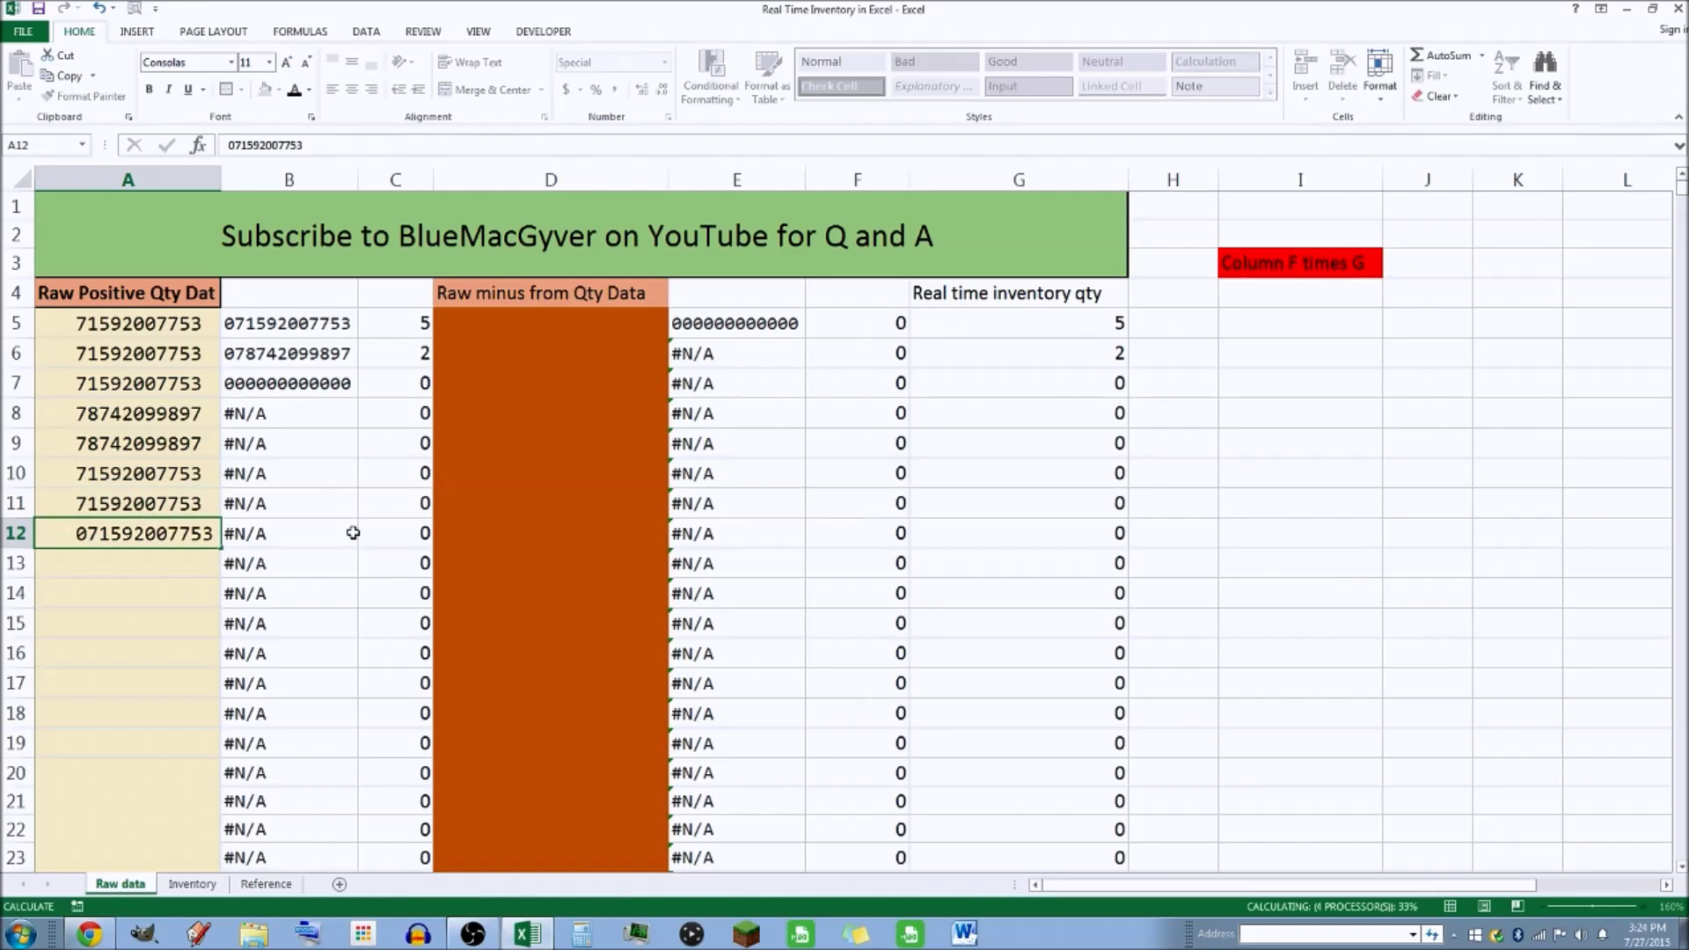
pyautogui.press('Return')
pyautogui.write('070890502007 070890502007 070890502007 070890502007 071592007753 071592007753')
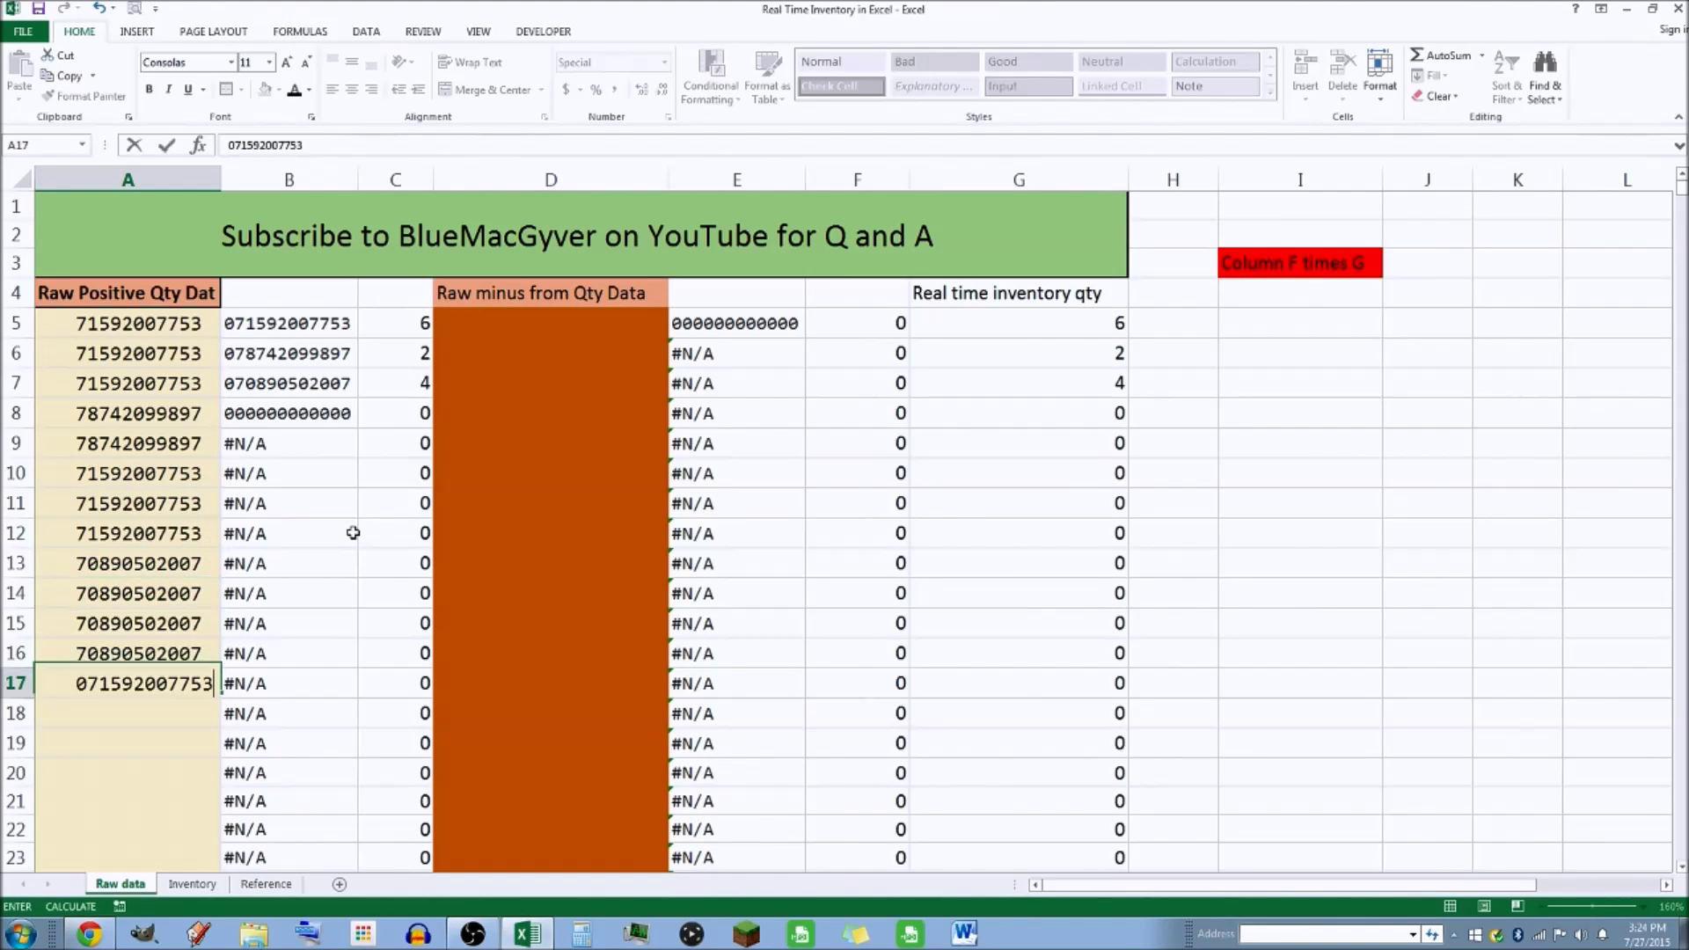
pyautogui.press('Return')
pyautogui.write('078742099897')
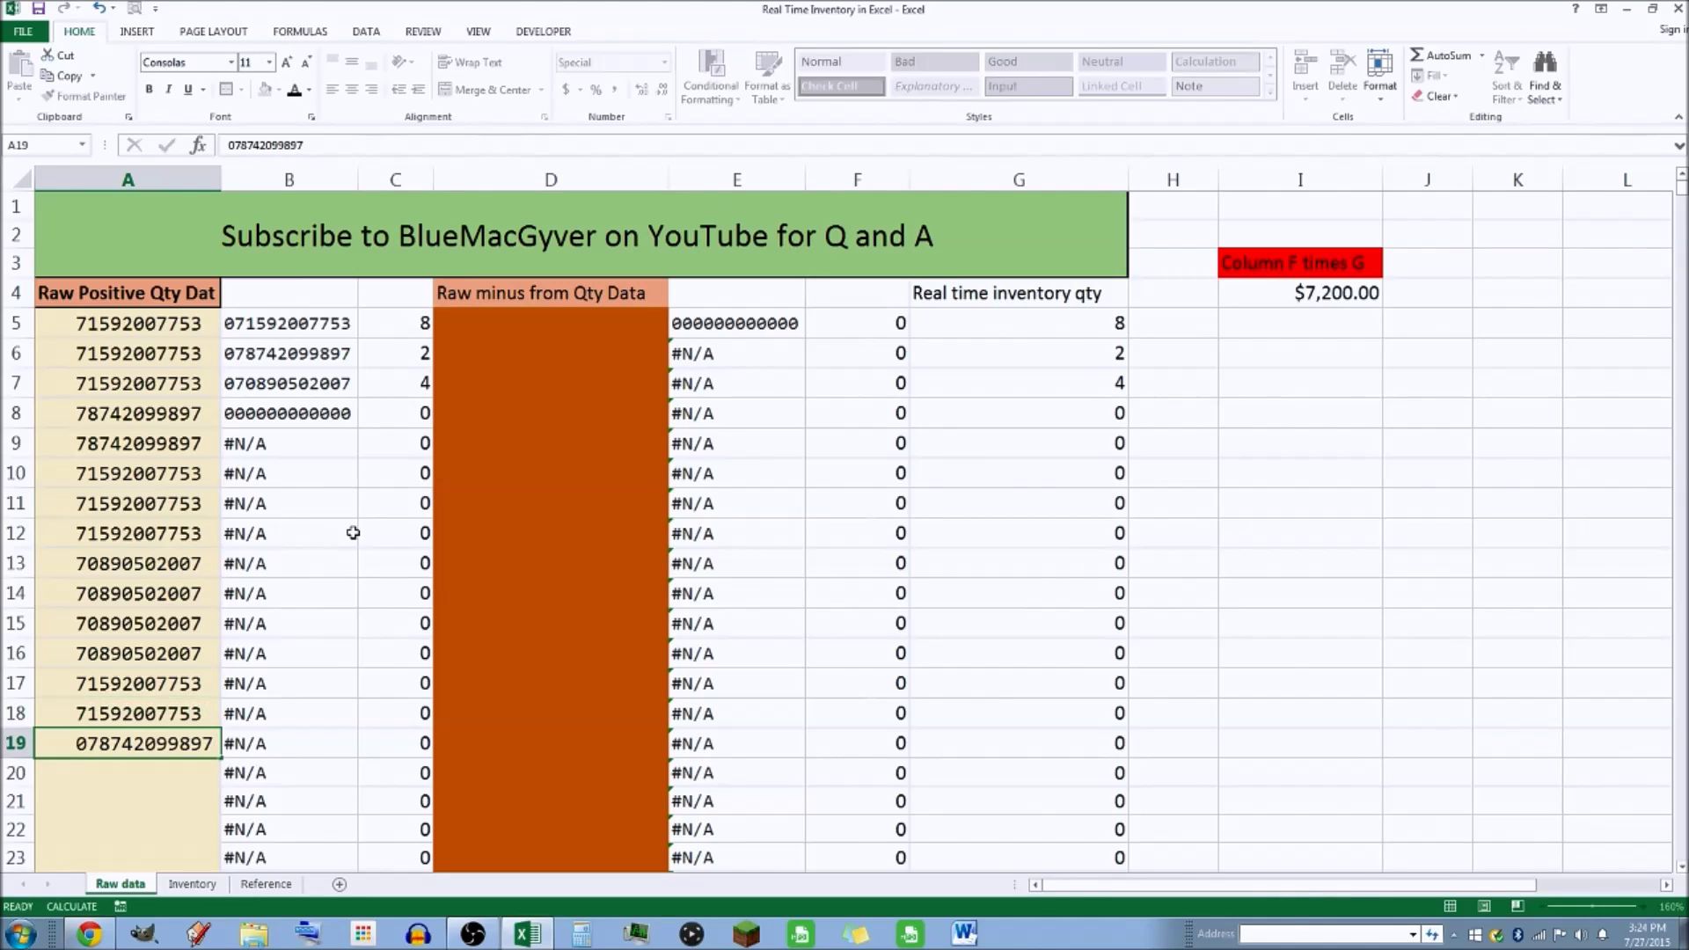
pyautogui.press('Return')
pyautogui.write('071592007753')
pyautogui.press('Return')
pyautogui.write('071592007753')
pyautogui.press('Return')
pyautogui.write('071592007753')
# Finish scanning down to A30, giving quantities 15, 4 and 7, and check C5's COUNTIF formula
pyautogui.press('Return')
pyautogui.write('078742099897')
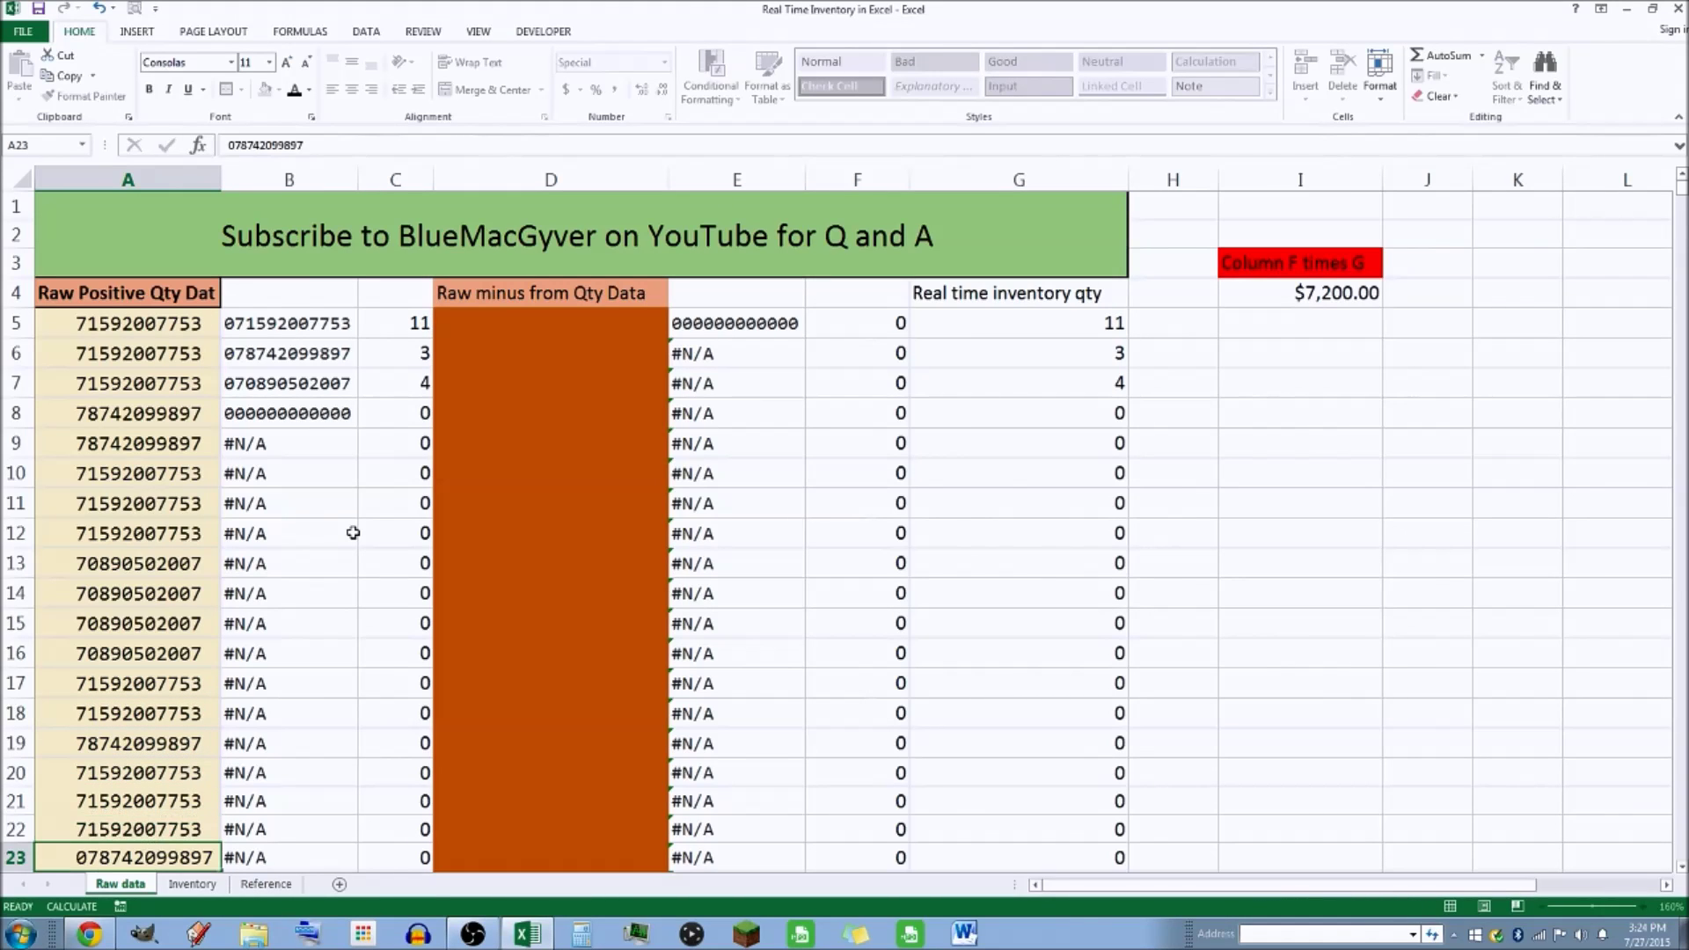
pyautogui.press('Return')
pyautogui.write('070890502007 070890502007 070890502007')
pyautogui.press('Return')
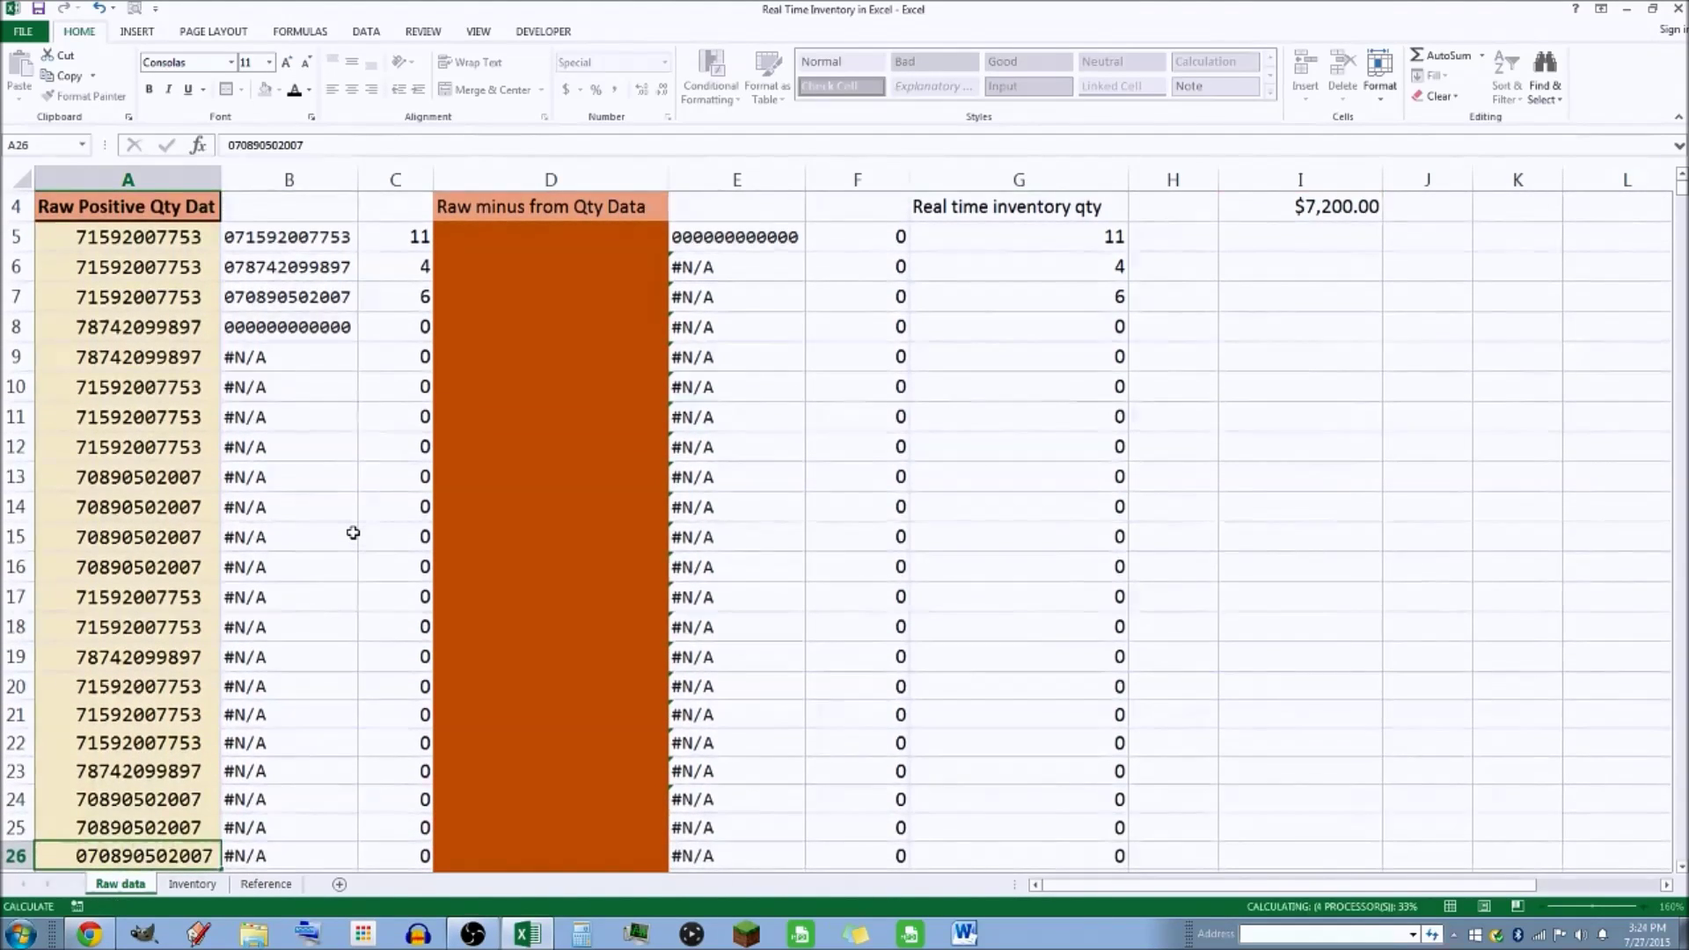
pyautogui.write('071592007753')
pyautogui.press('Return')
pyautogui.write('071592007753')
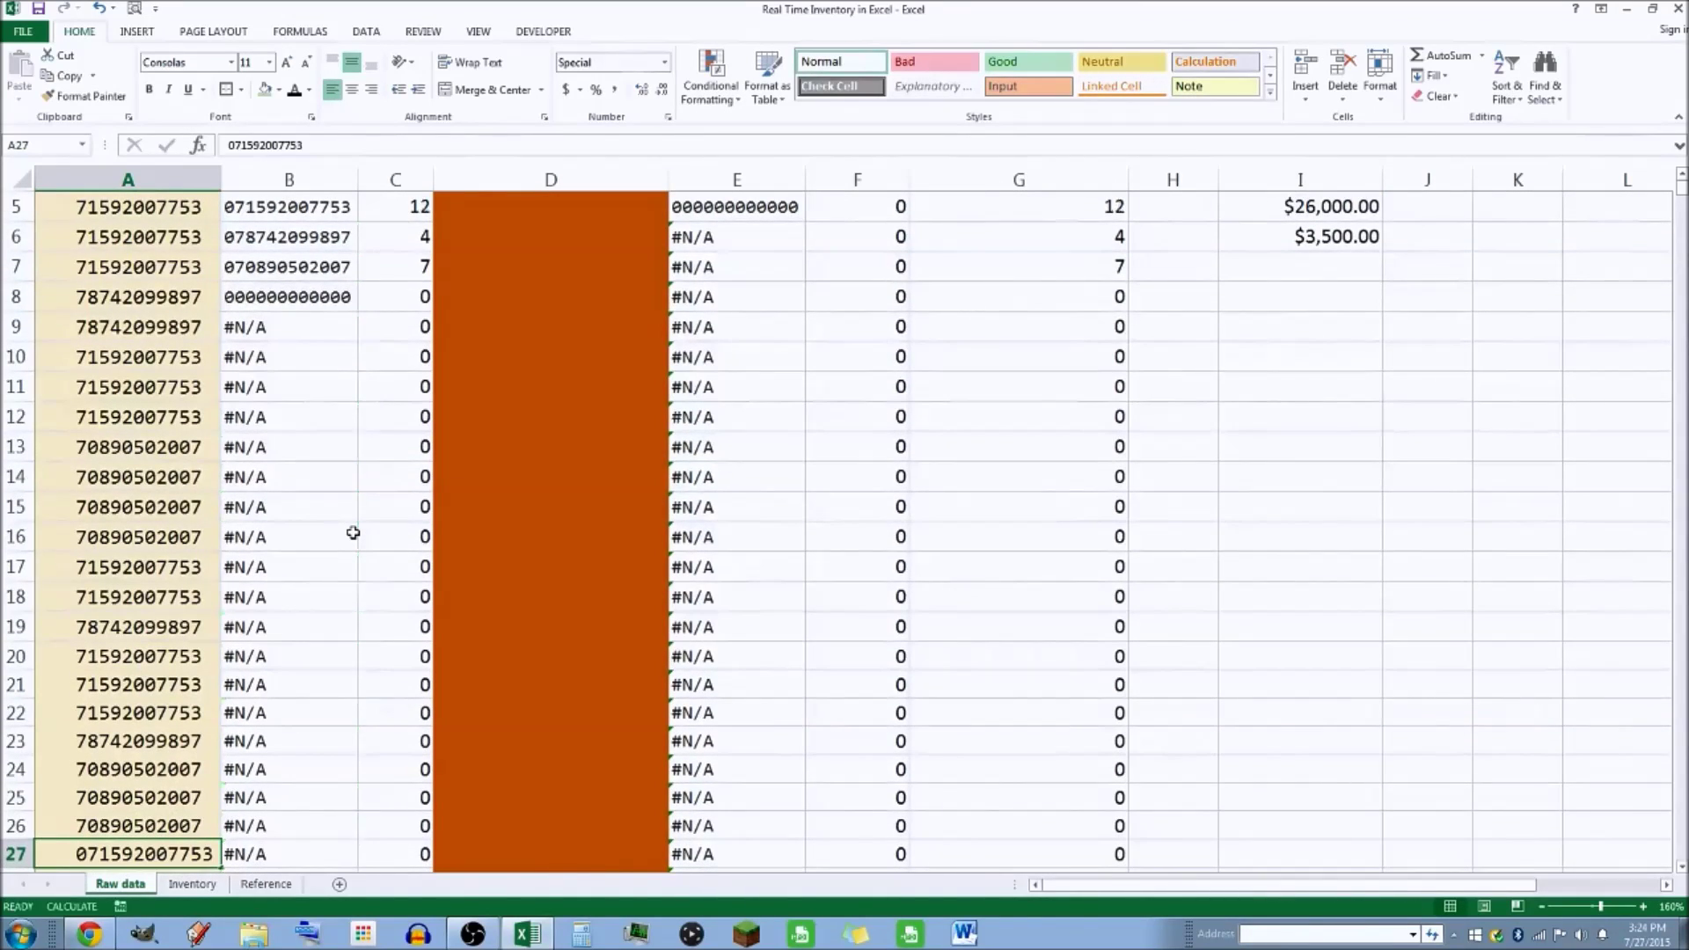
pyautogui.press('Return')
pyautogui.write('071592007753')
pyautogui.press('Return')
pyautogui.write('071592007753')
pyautogui.press('Return')
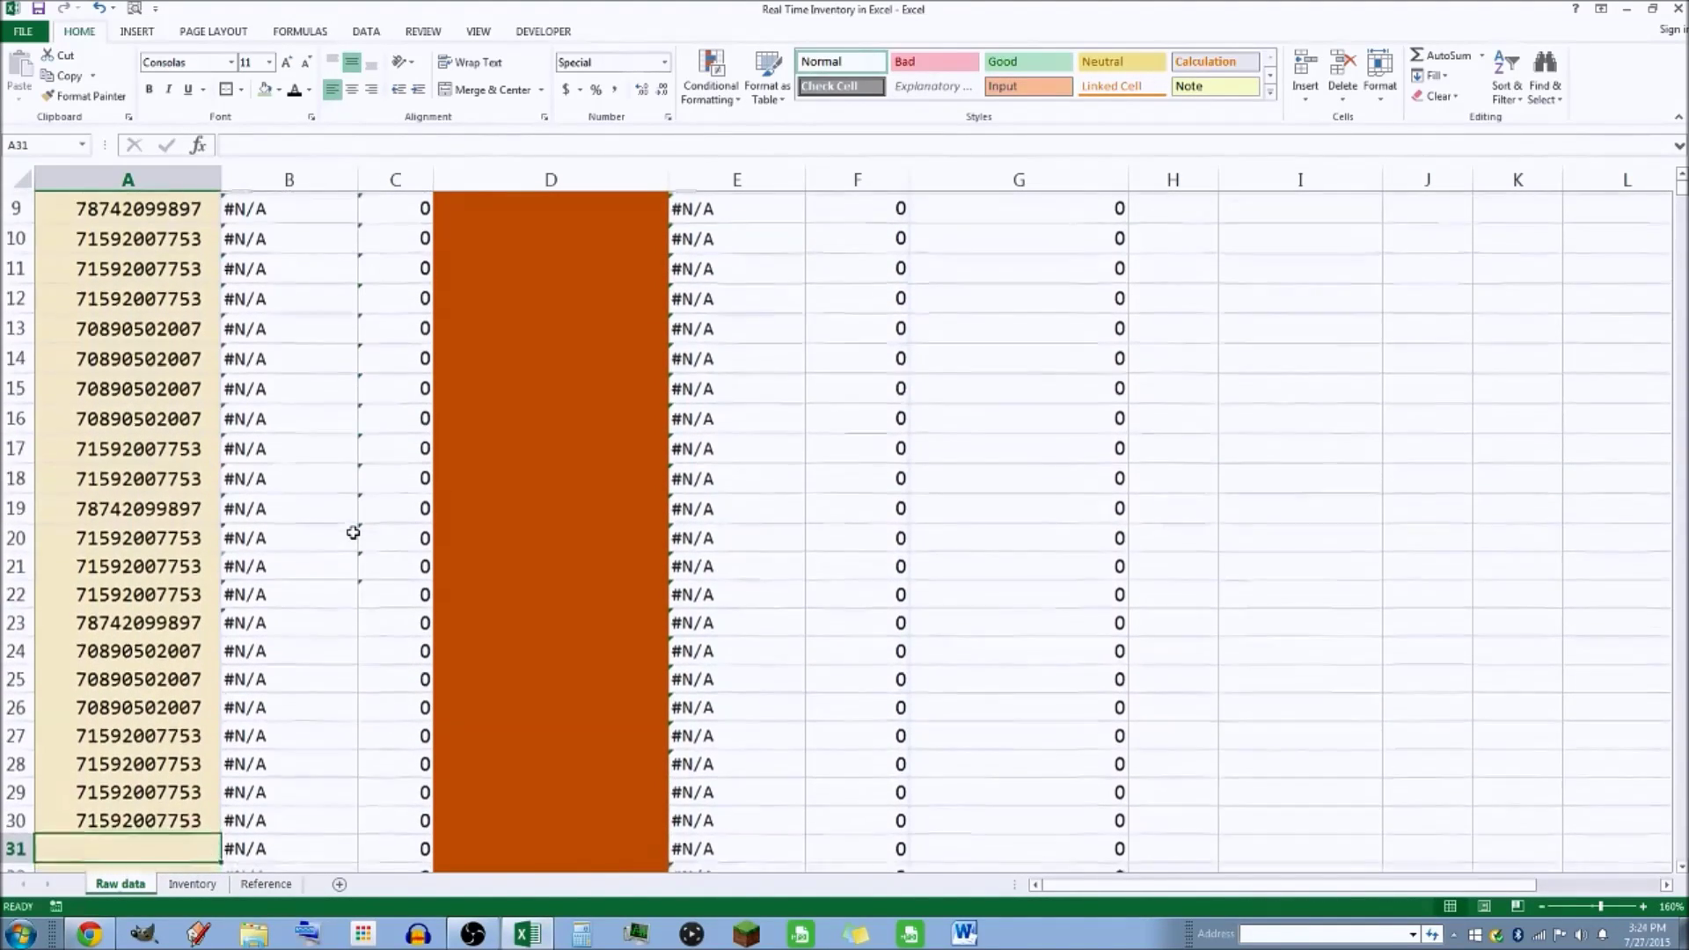
pyautogui.scroll(3, 353, 532)
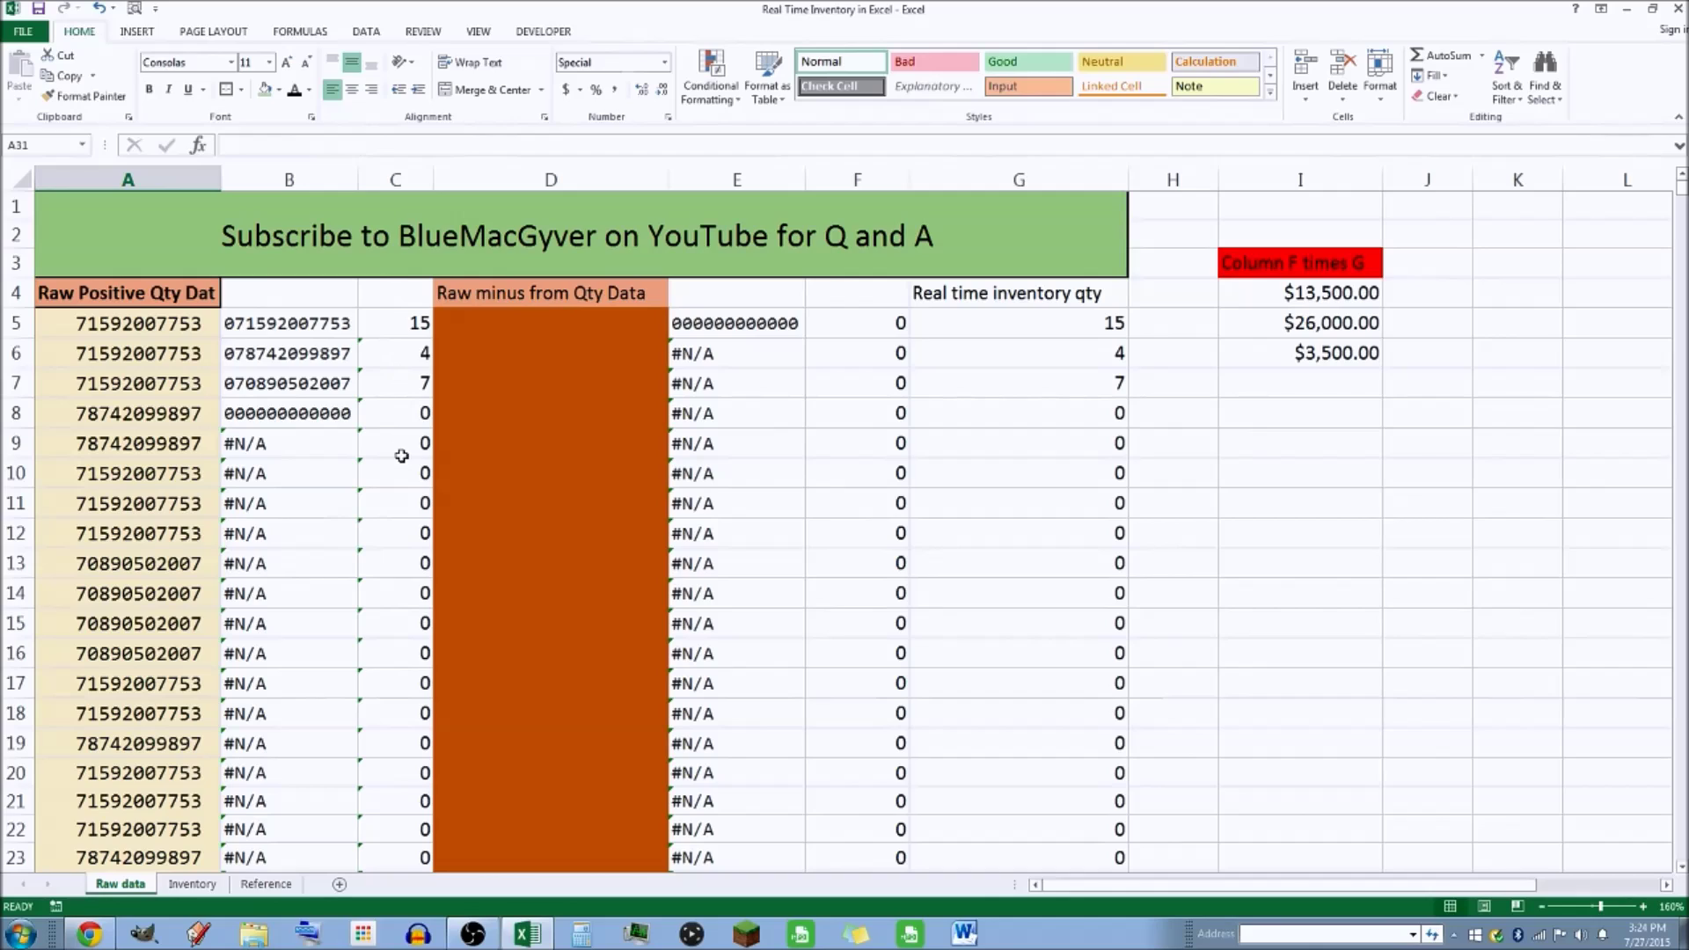
pyautogui.click(407, 326)
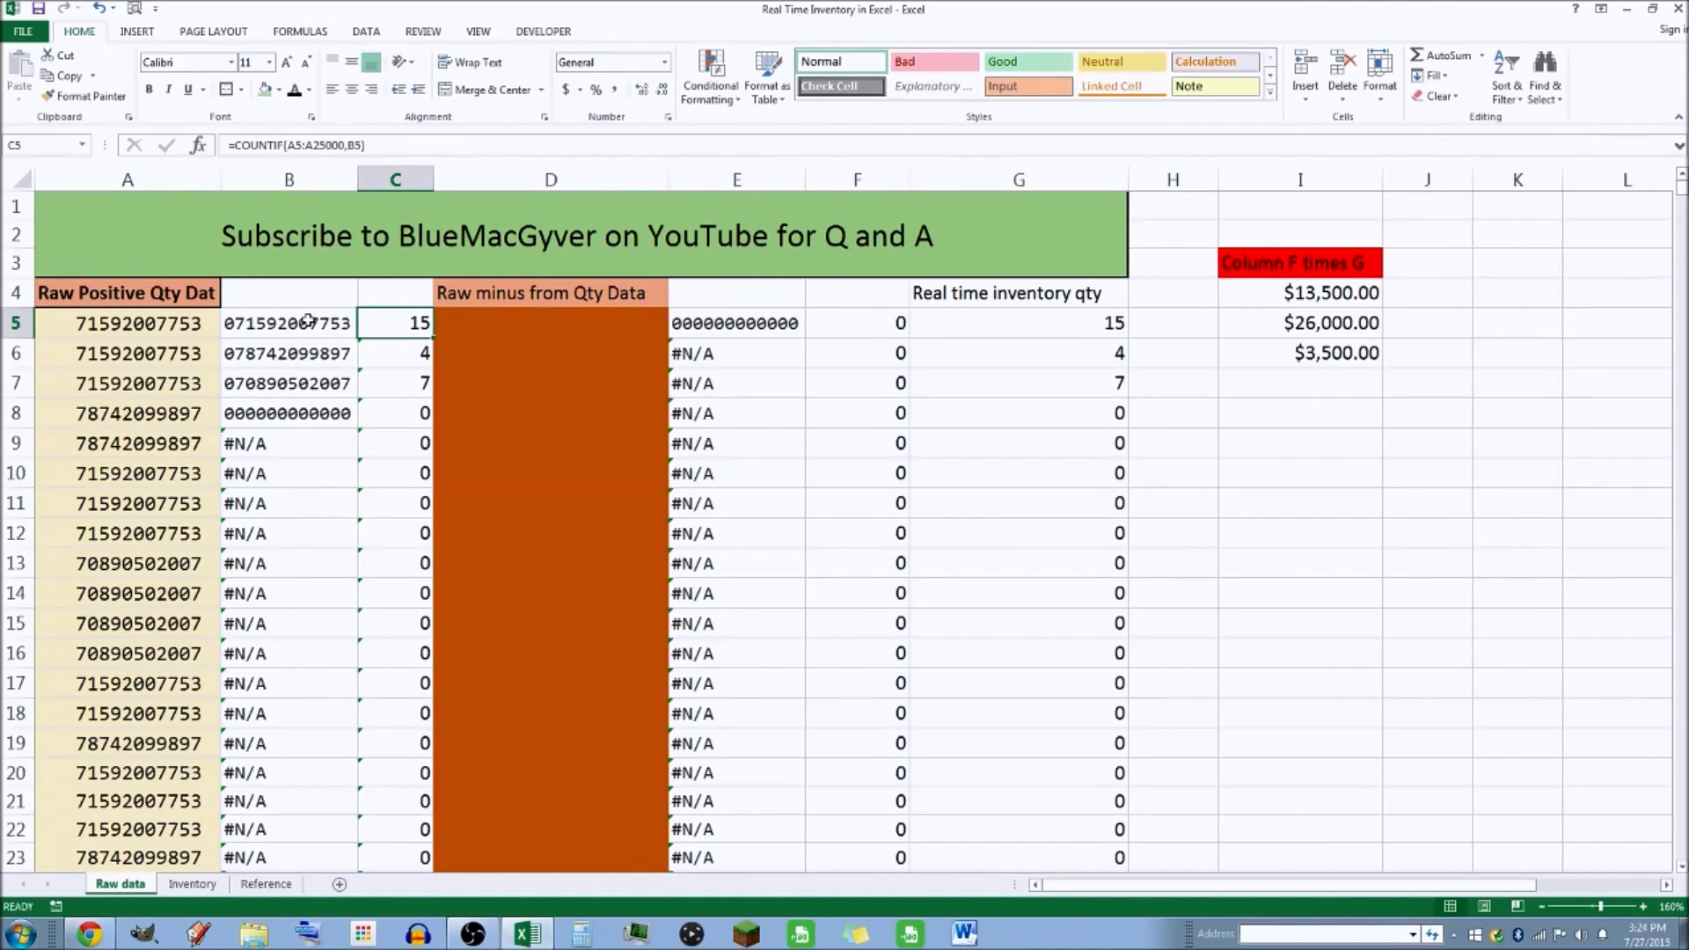
pyautogui.click(506, 330)
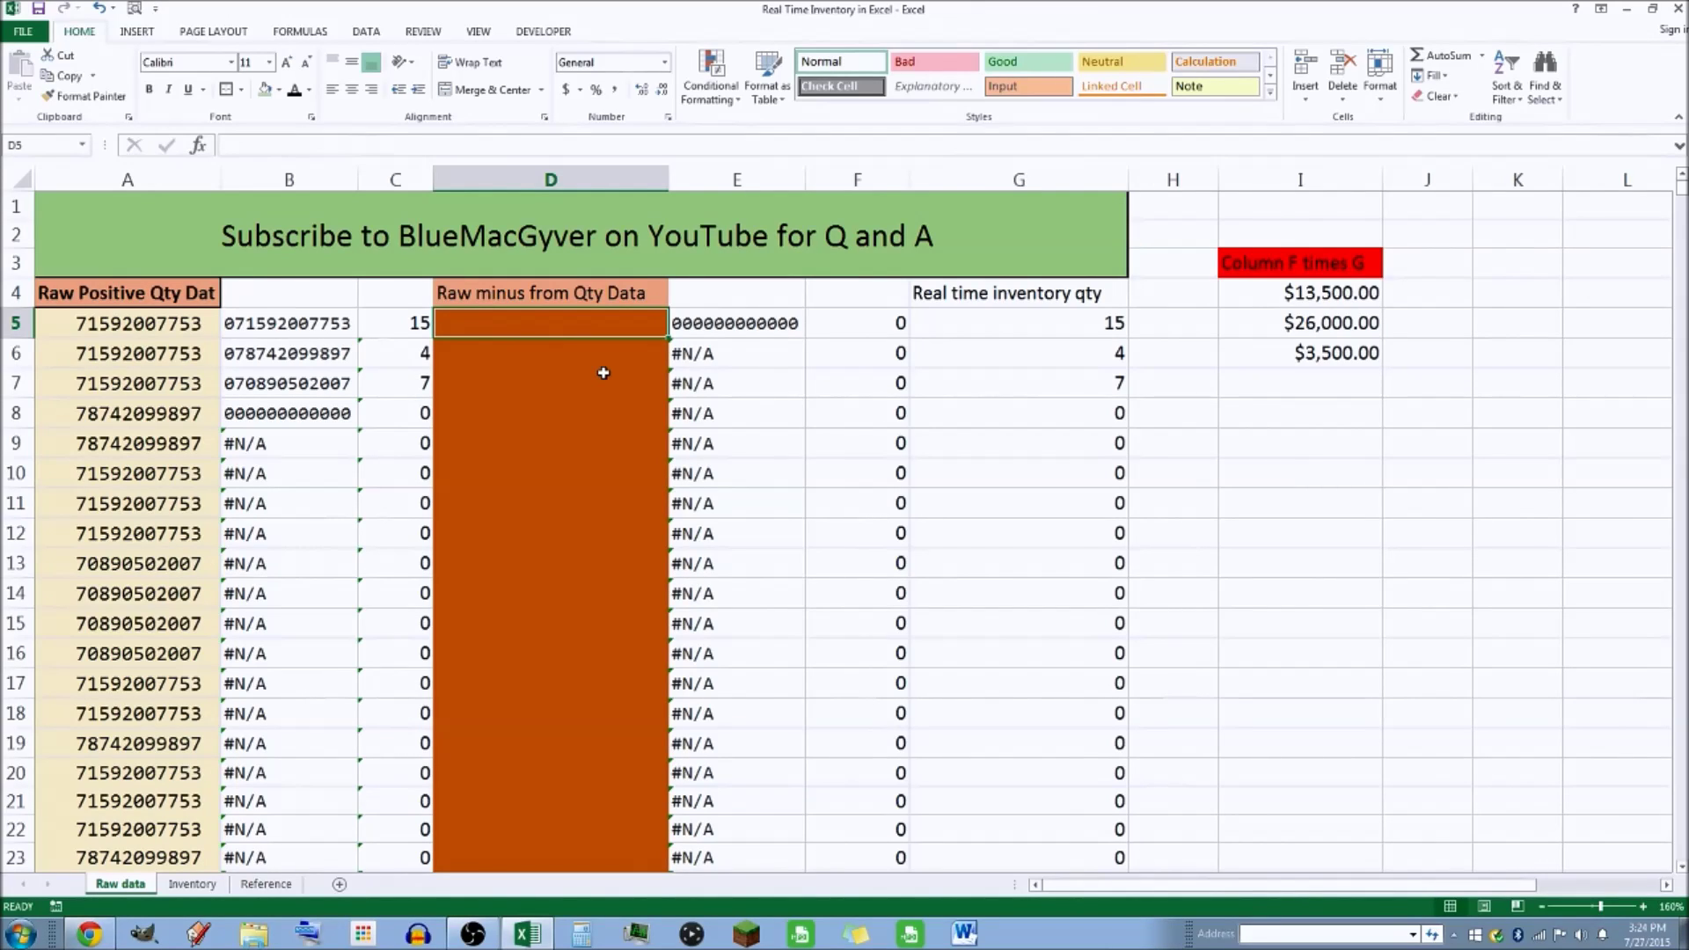
# Paste a scanned UPC into D5 and D6 as sold items
pyautogui.hotkey('ctrl', 'v')
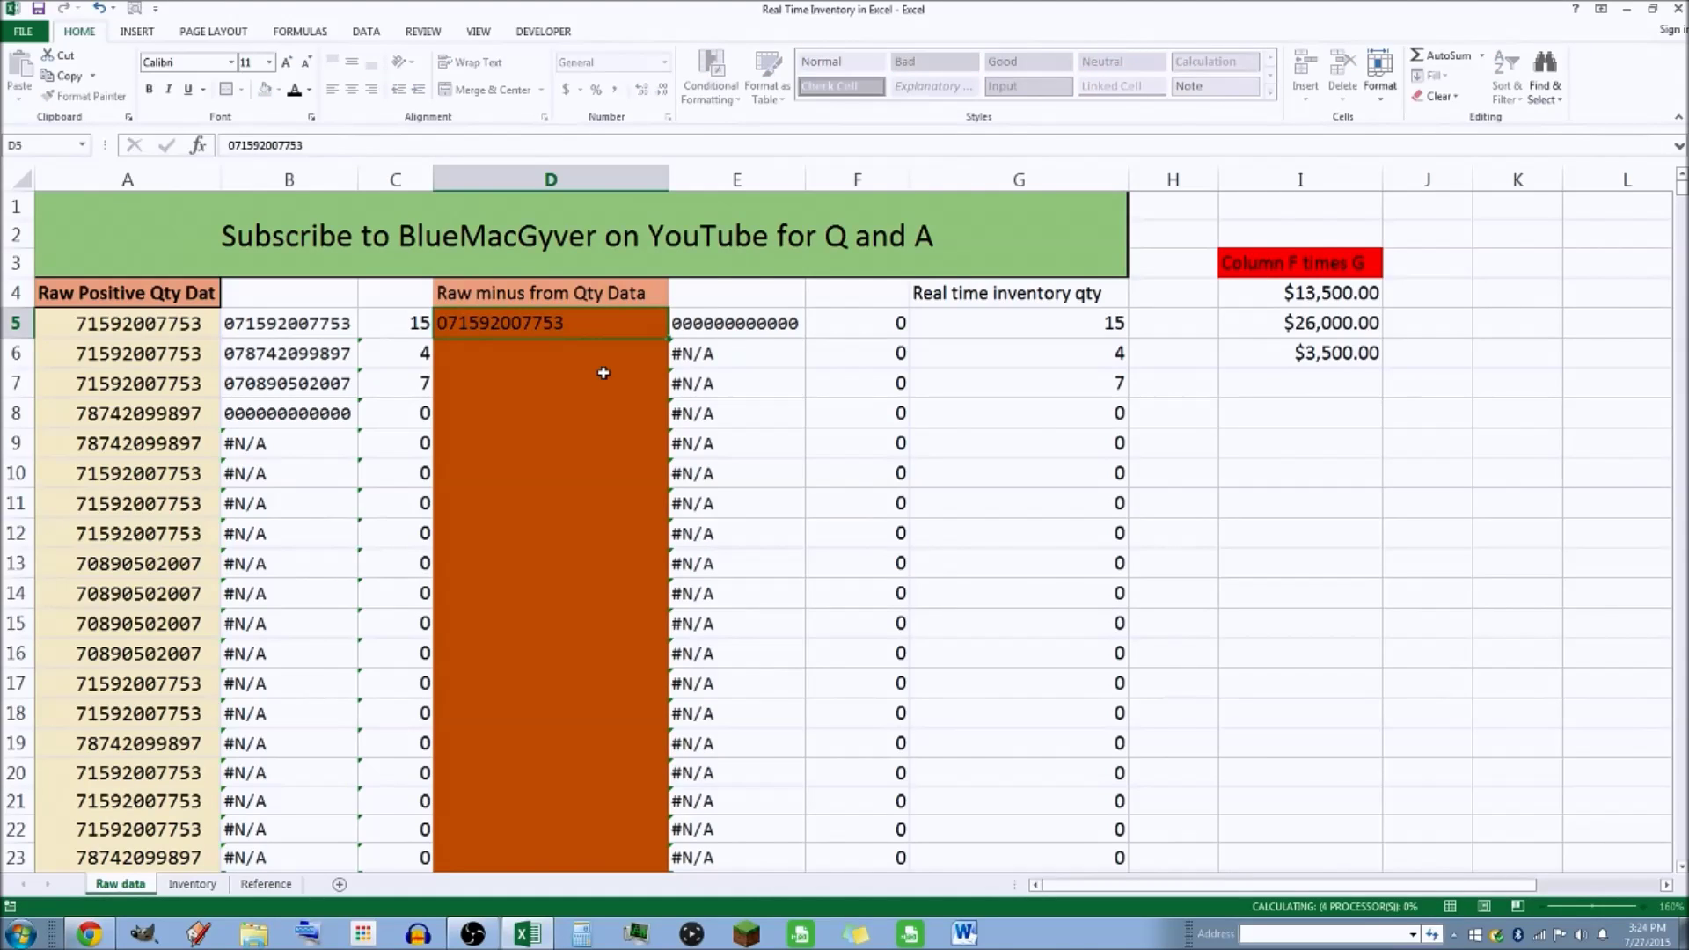
pyautogui.press('Return')
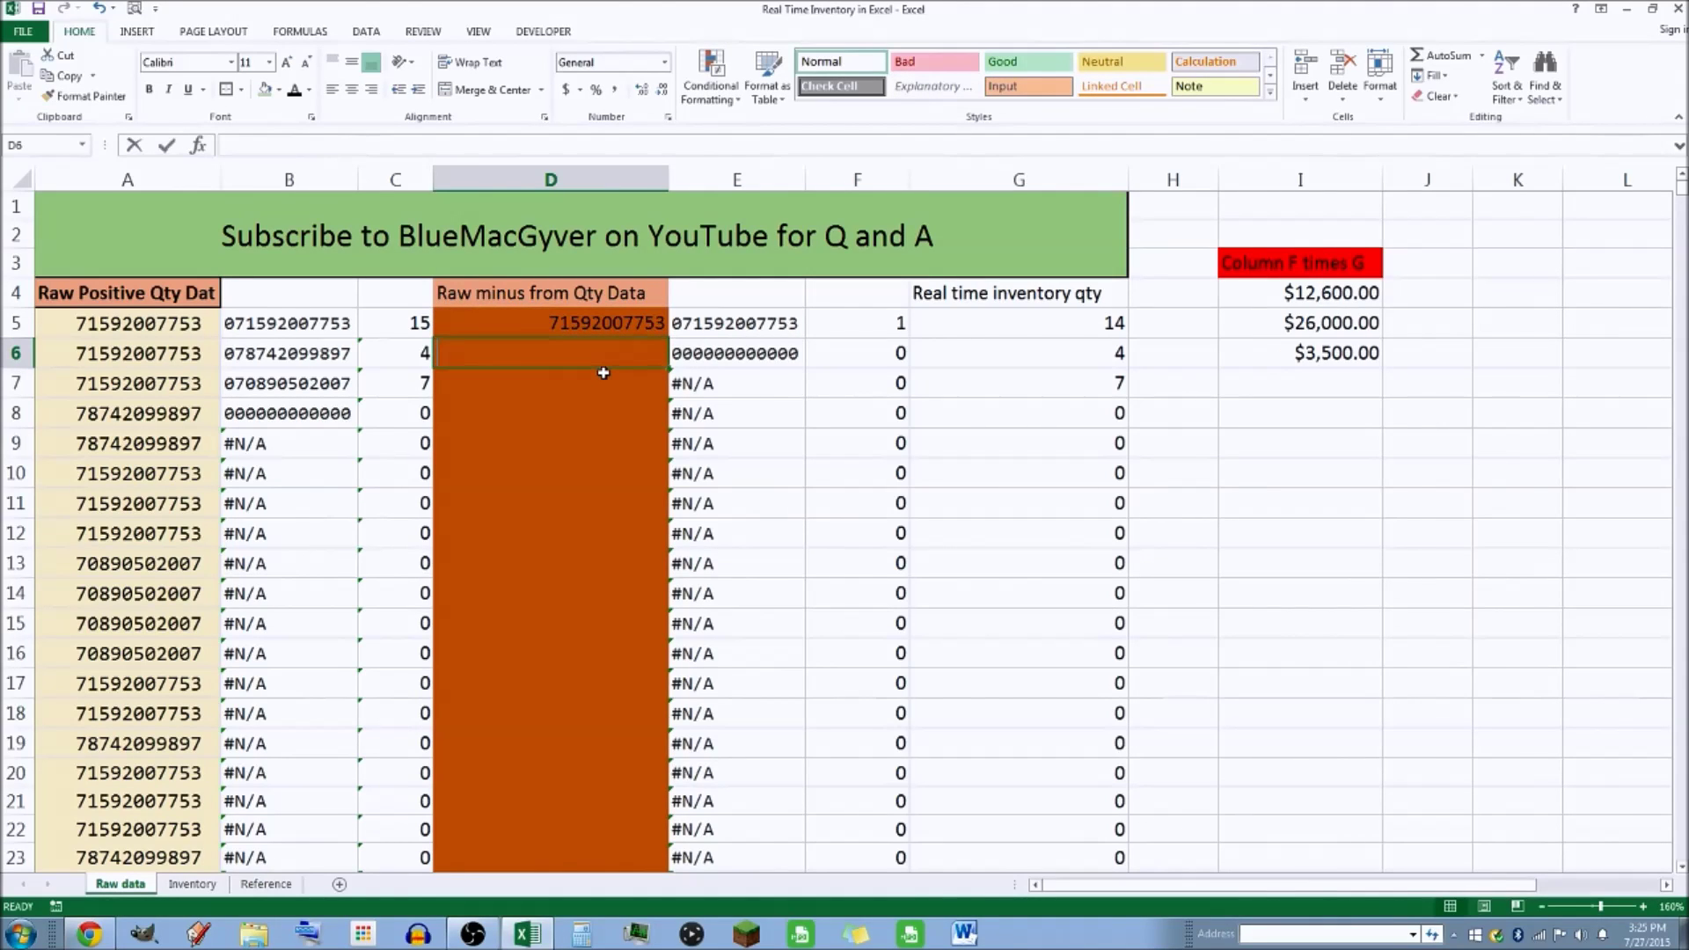
pyautogui.hotkey('ctrl', 'v')
pyautogui.press('Return')
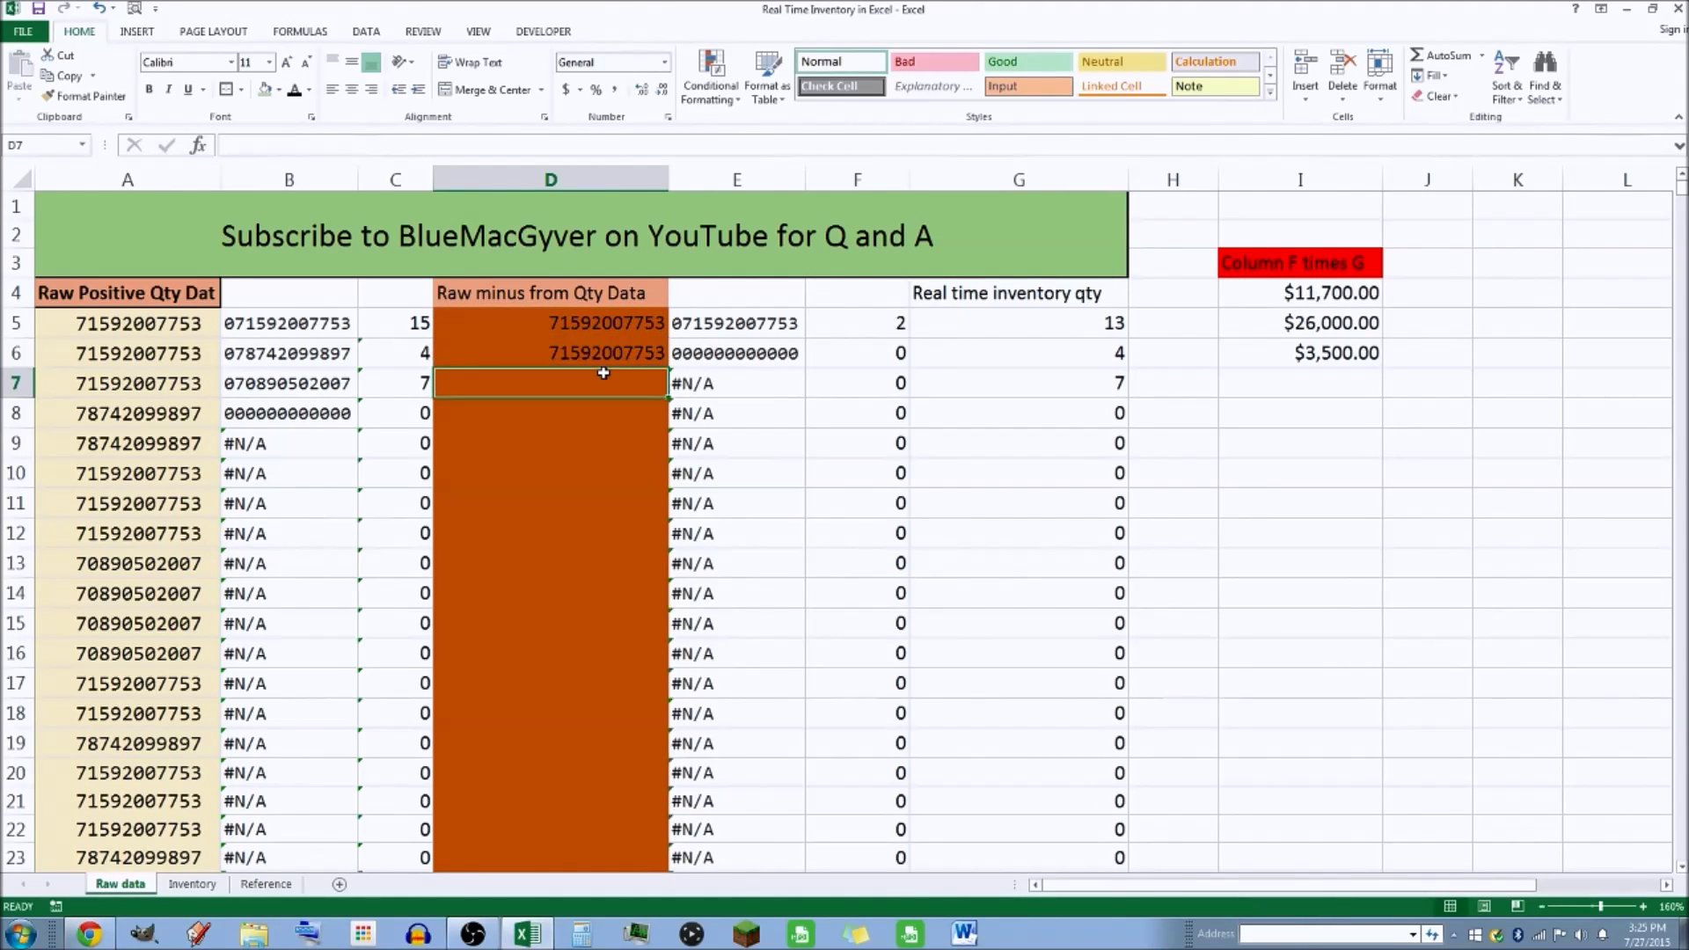
# Undo the accidental paste over G5's formula and return to column D
pyautogui.click(1058, 324)
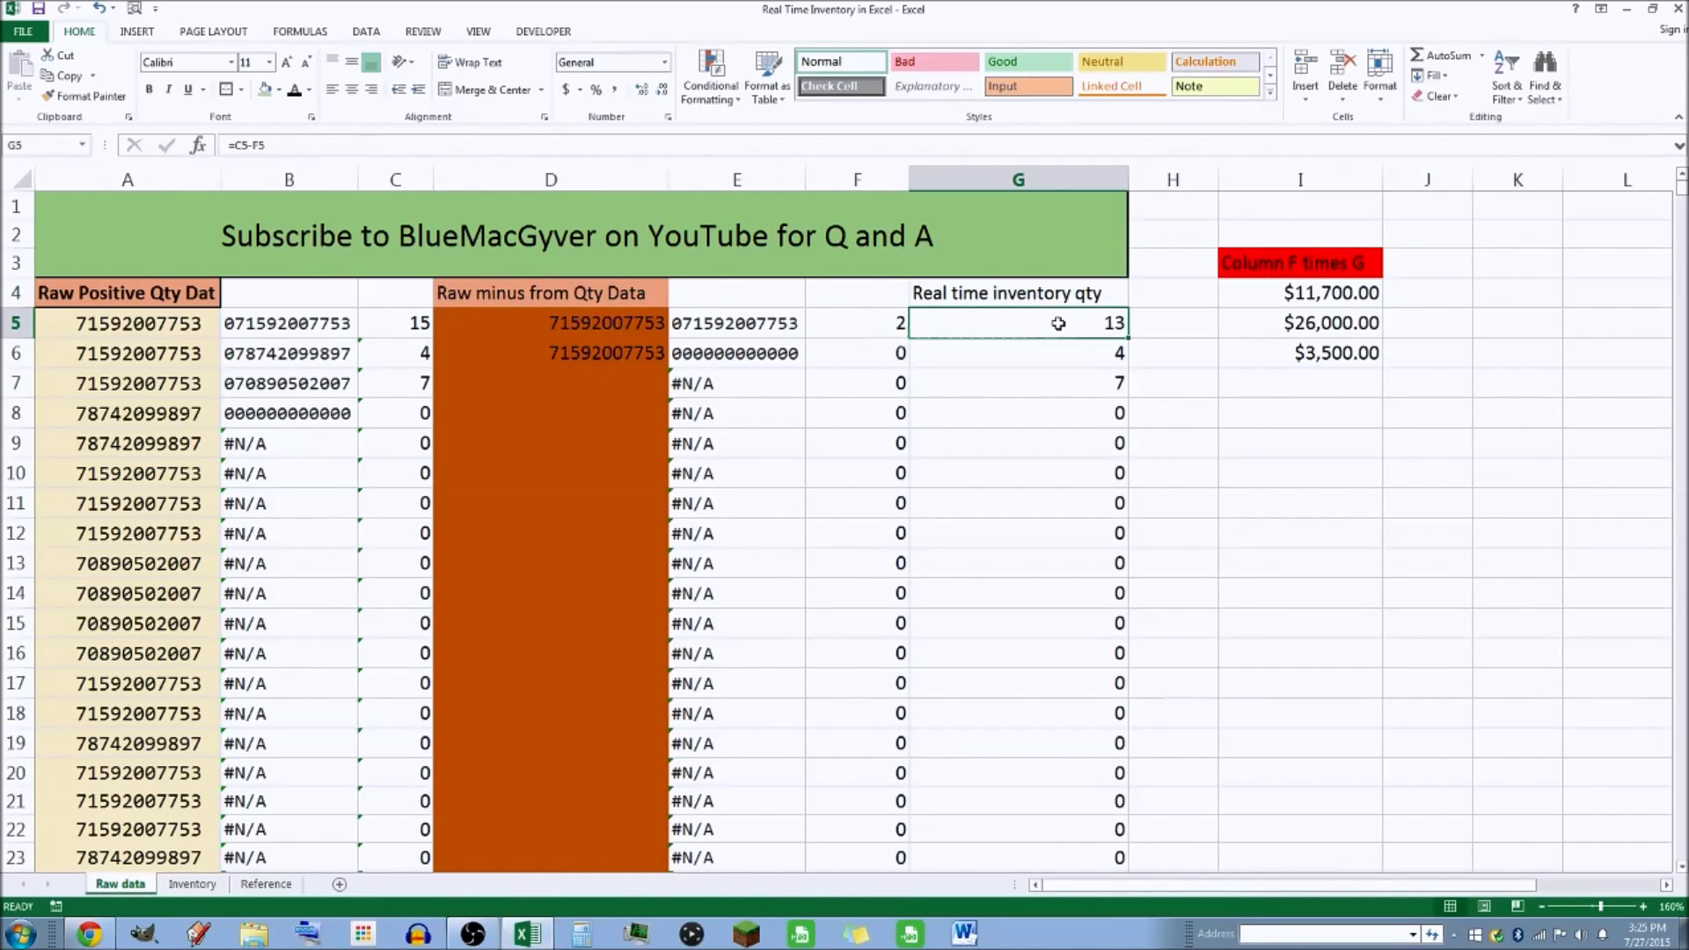
pyautogui.hotkey('ctrl', 'v')
pyautogui.press('Return')
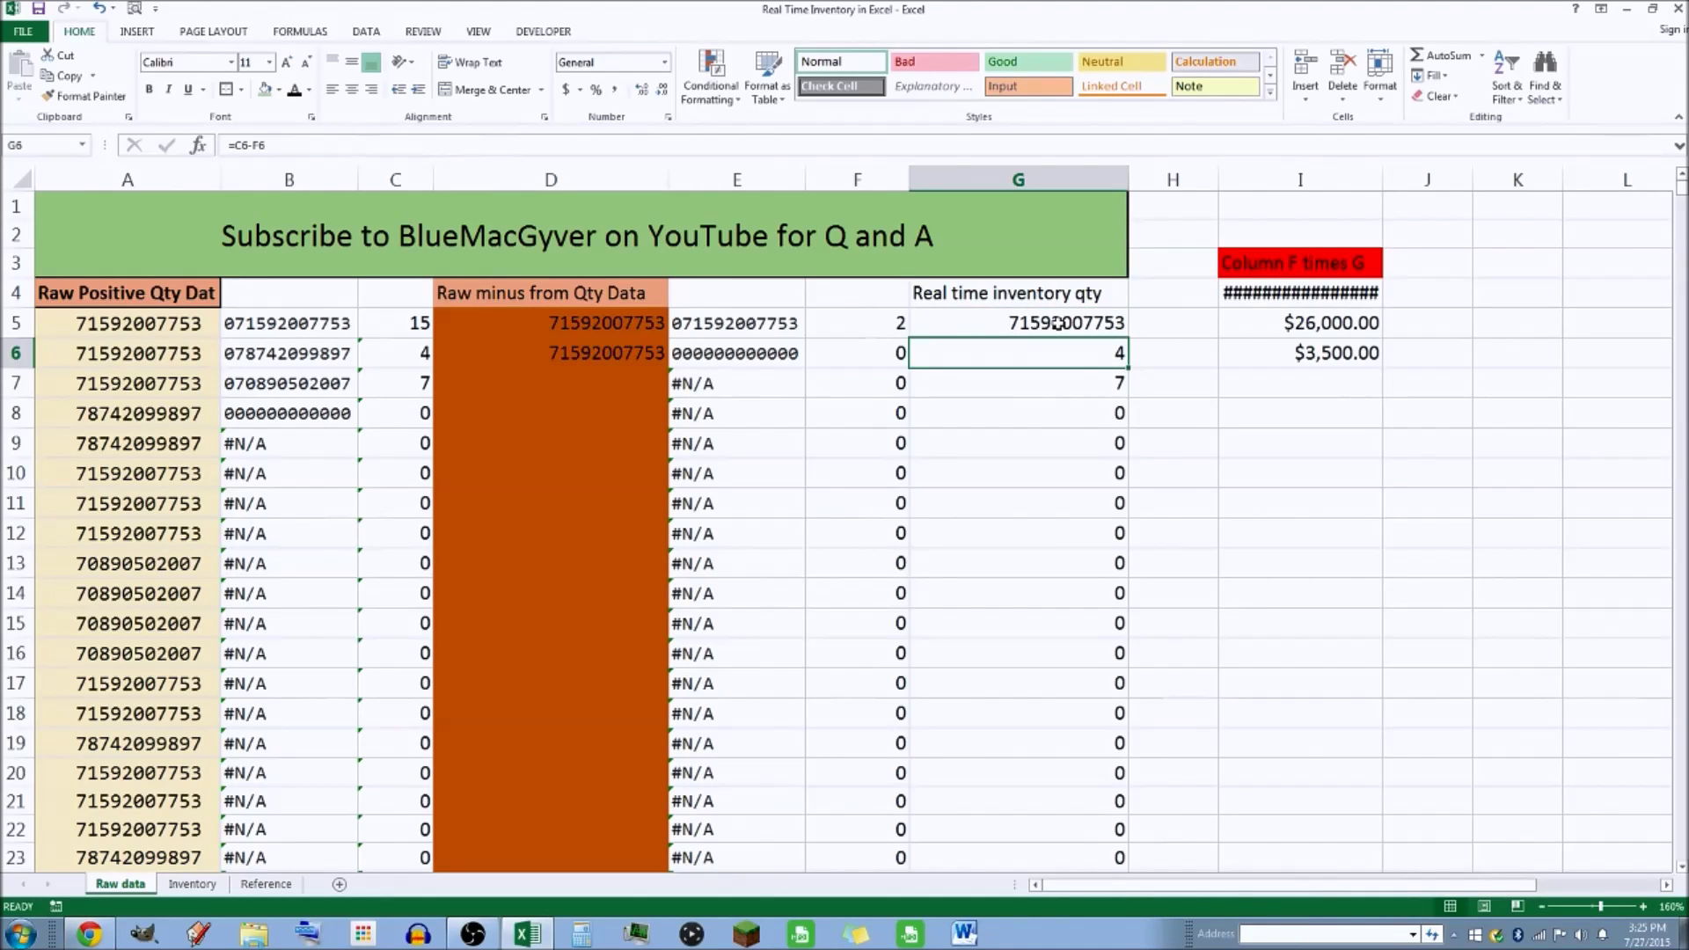
pyautogui.hotkey('ctrl', 'z')
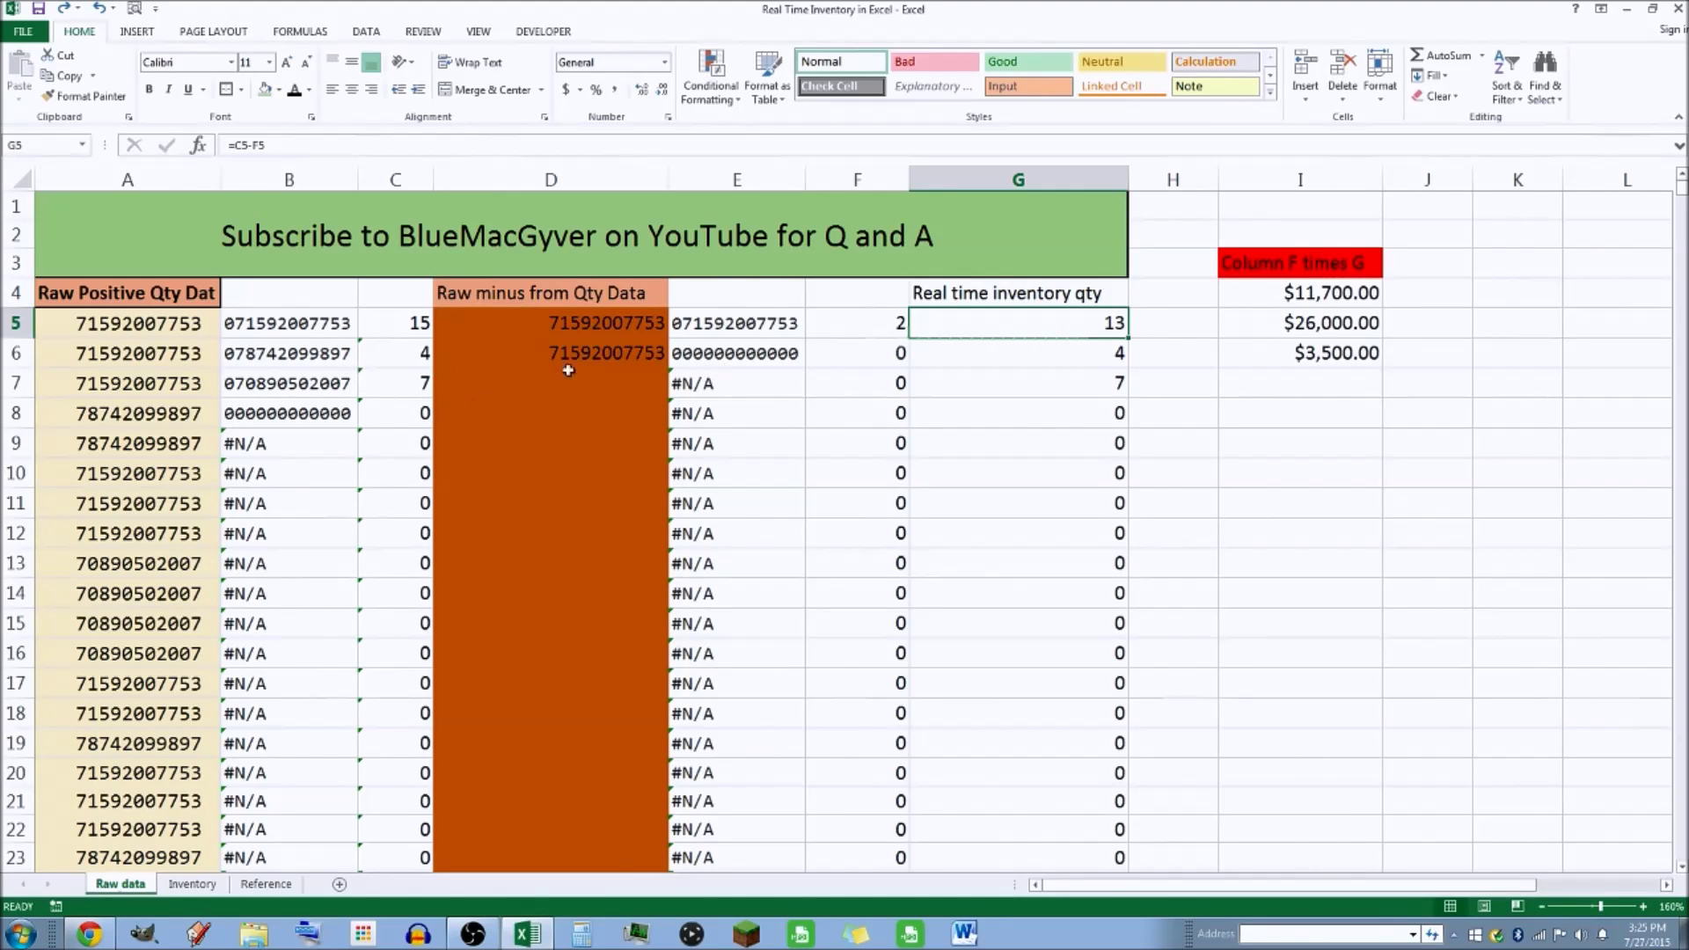
pyautogui.click(596, 374)
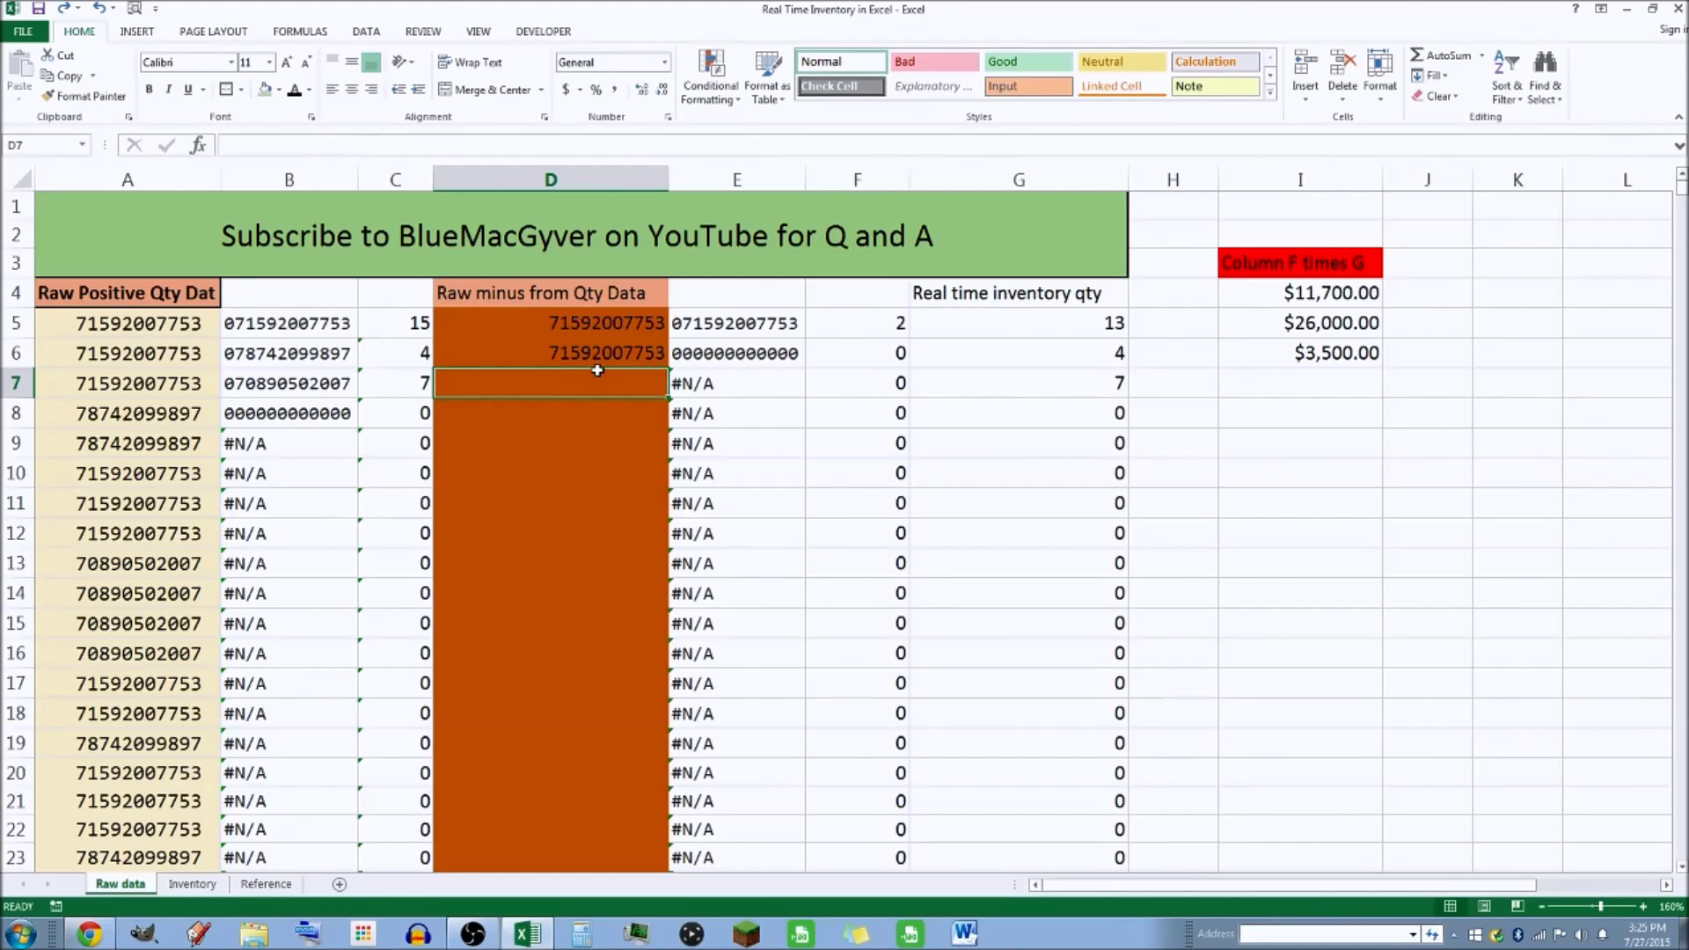
# Record more deduction scans in D7 through D11
pyautogui.hotkey('ctrl', 'v')
pyautogui.press('Return')
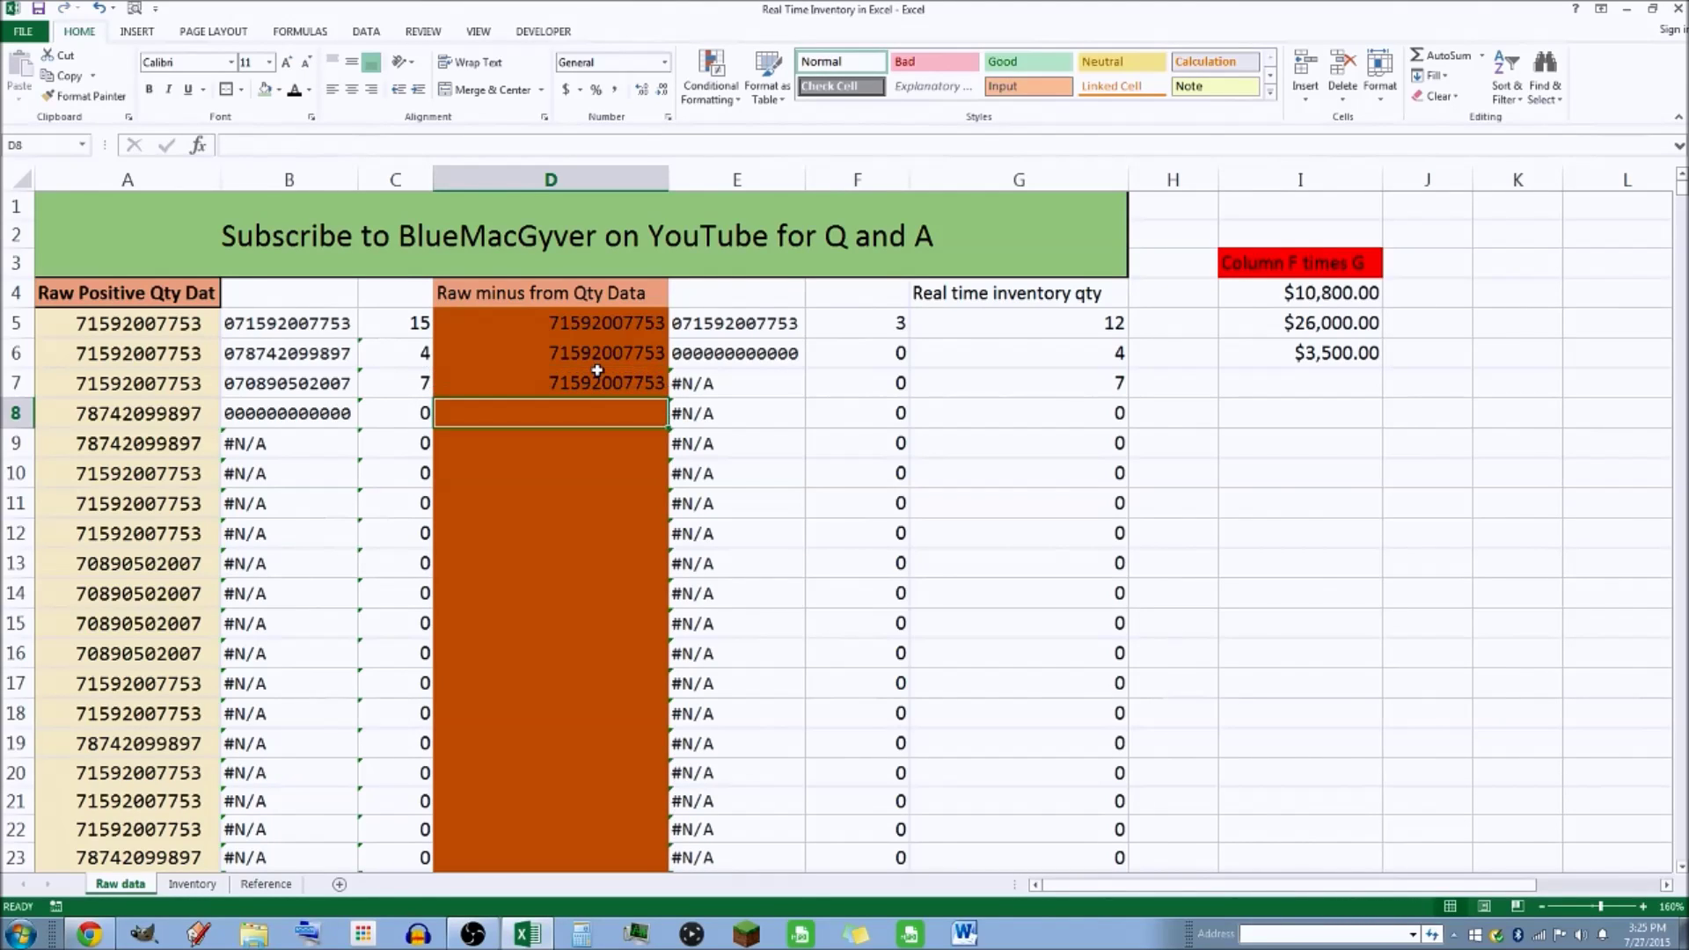
pyautogui.hotkey('ctrl', 'v')
pyautogui.press('Return')
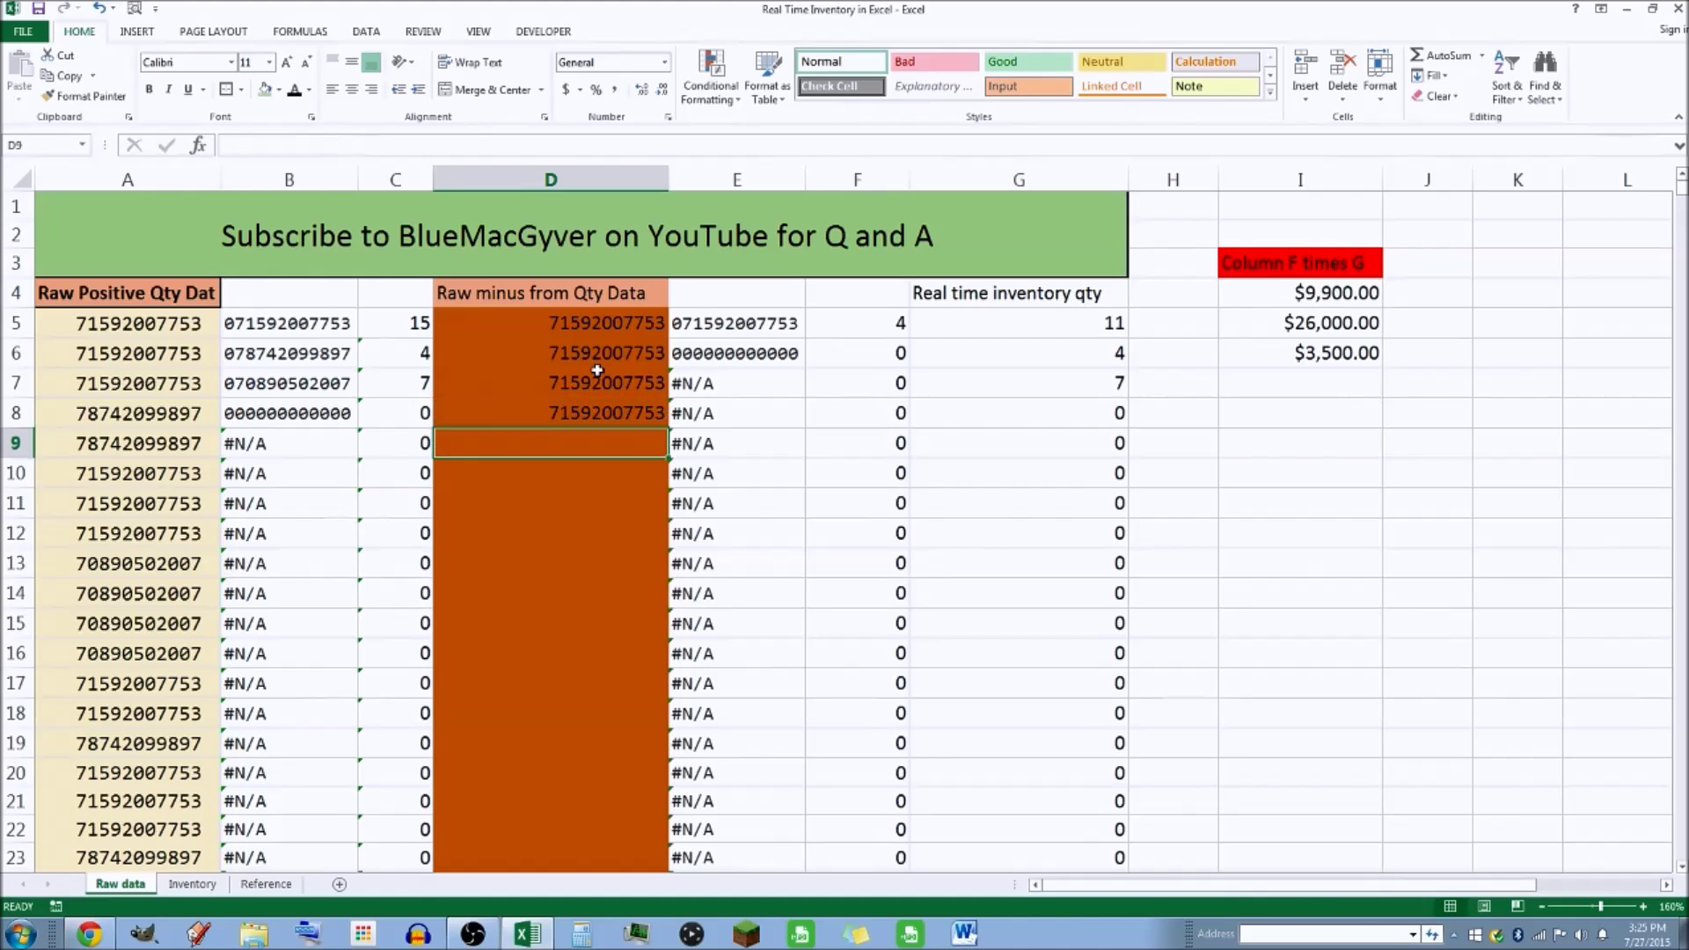
pyautogui.hotkey('ctrl', 'v')
pyautogui.press('Return')
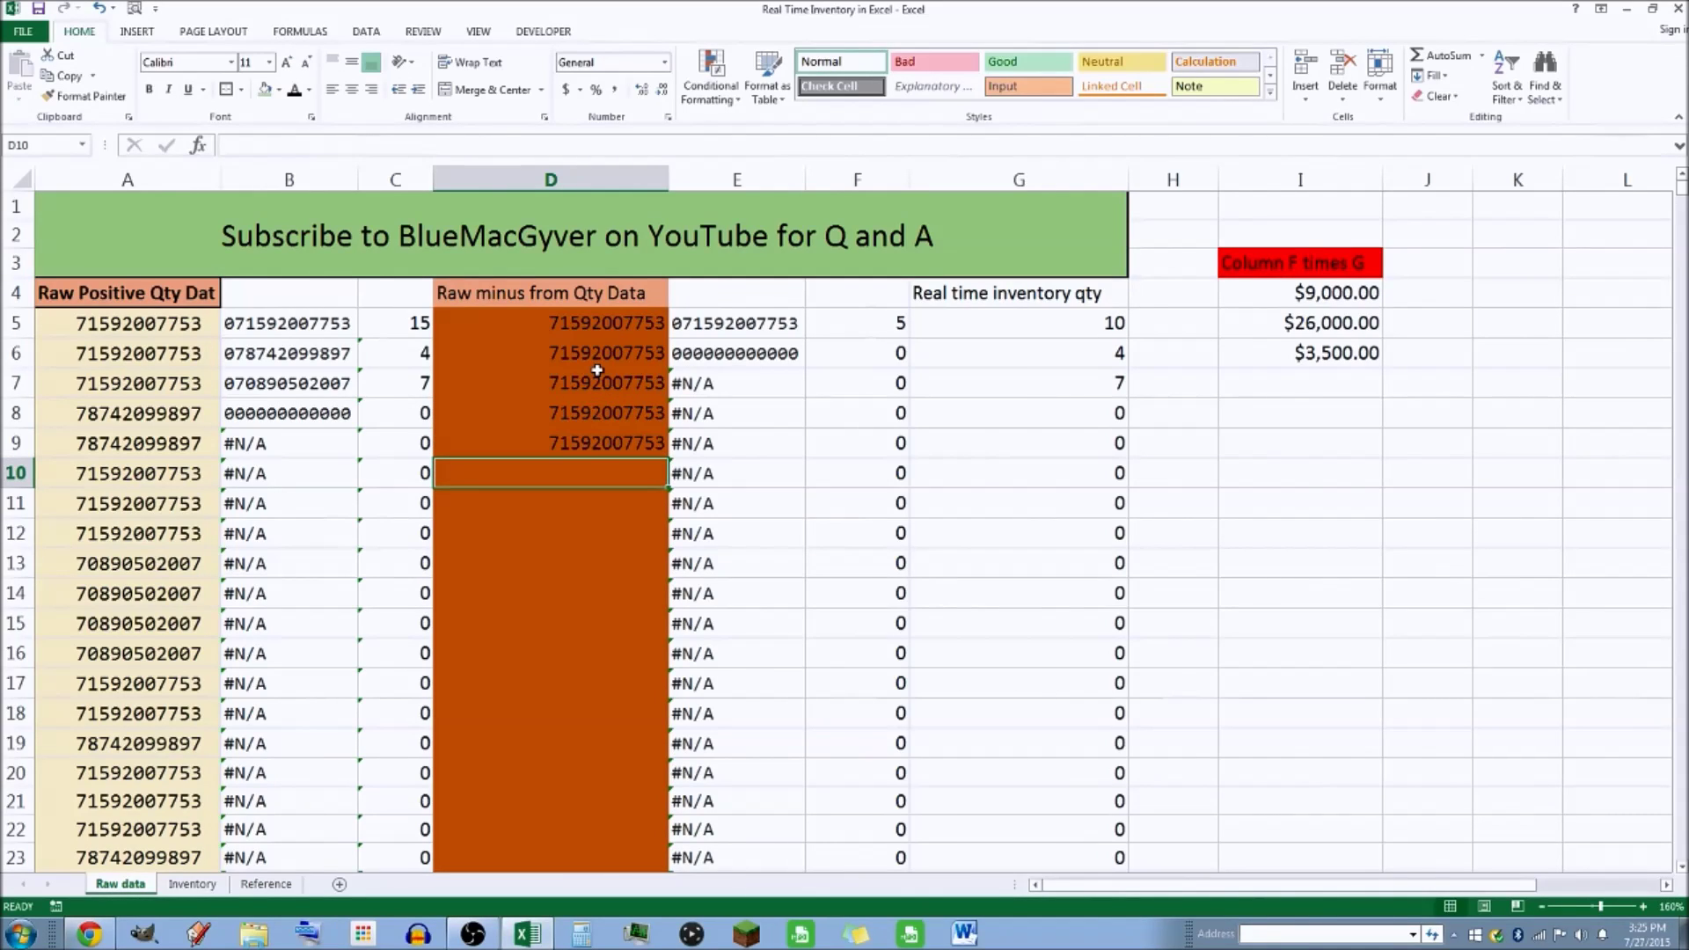
pyautogui.hotkey('ctrl', 'v')
pyautogui.press('Return')
pyautogui.hotkey('ctrl', 'v')
pyautogui.press('Return')
# Scan the remaining deductions further down column D, lowering the real-time quantities
pyautogui.hotkey('ctrl', 'v')
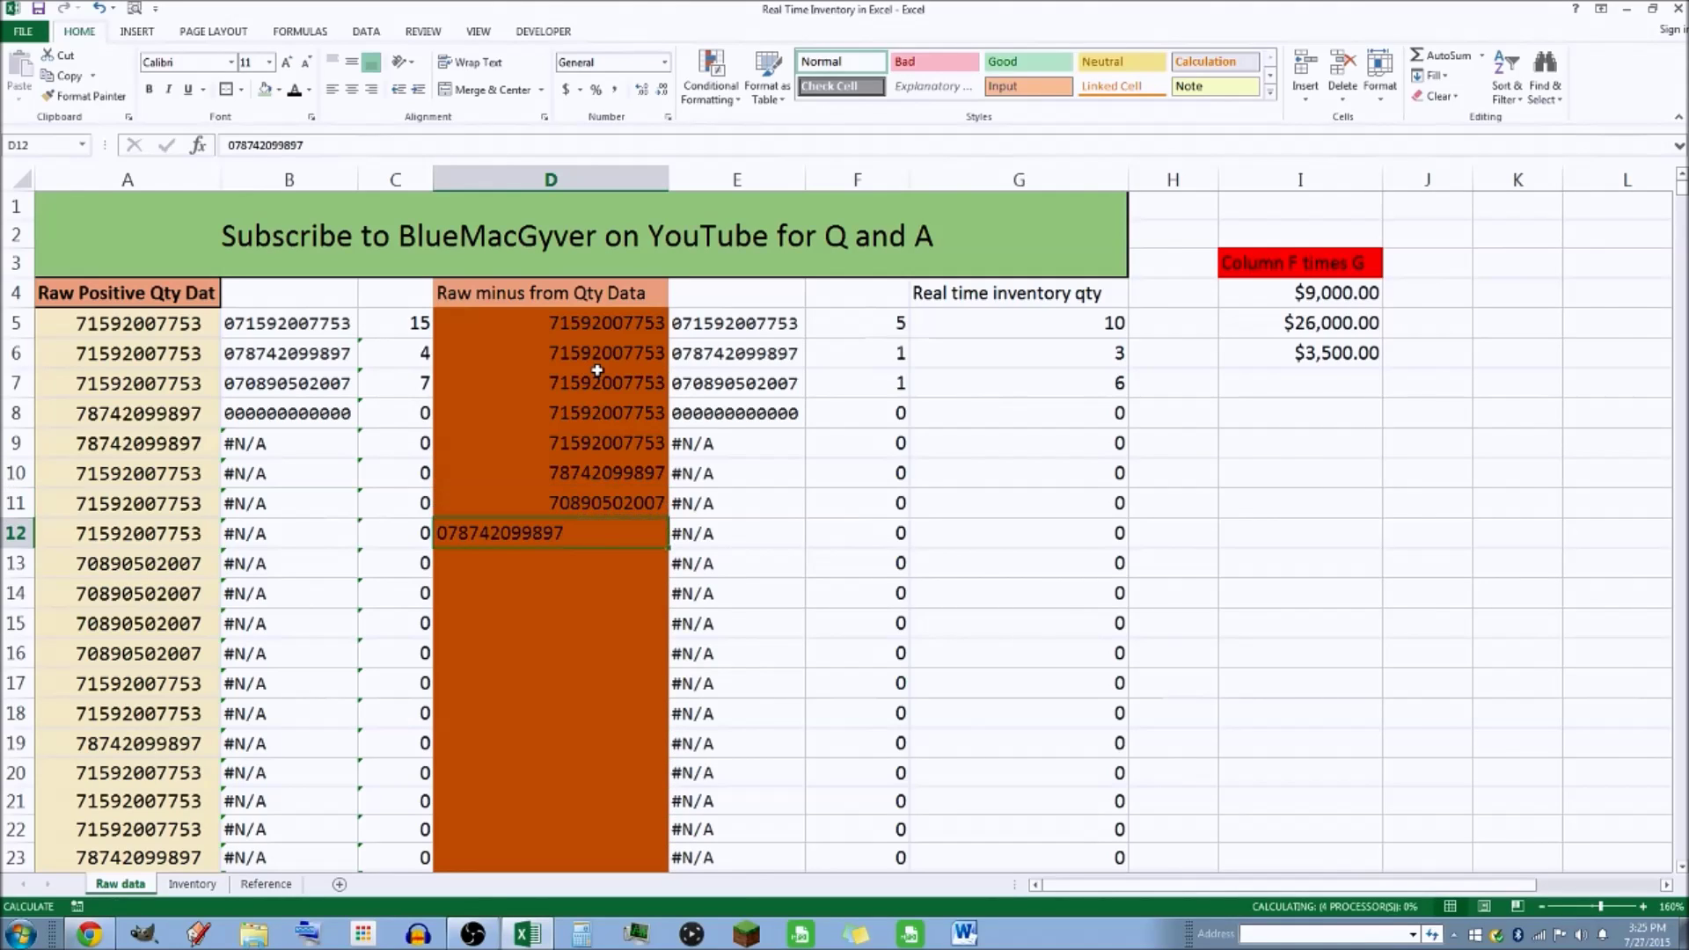
pyautogui.press('Return')
pyautogui.hotkey('ctrl', 'v')
pyautogui.press('Return')
pyautogui.hotkey('ctrl', 'v')
pyautogui.press('Return')
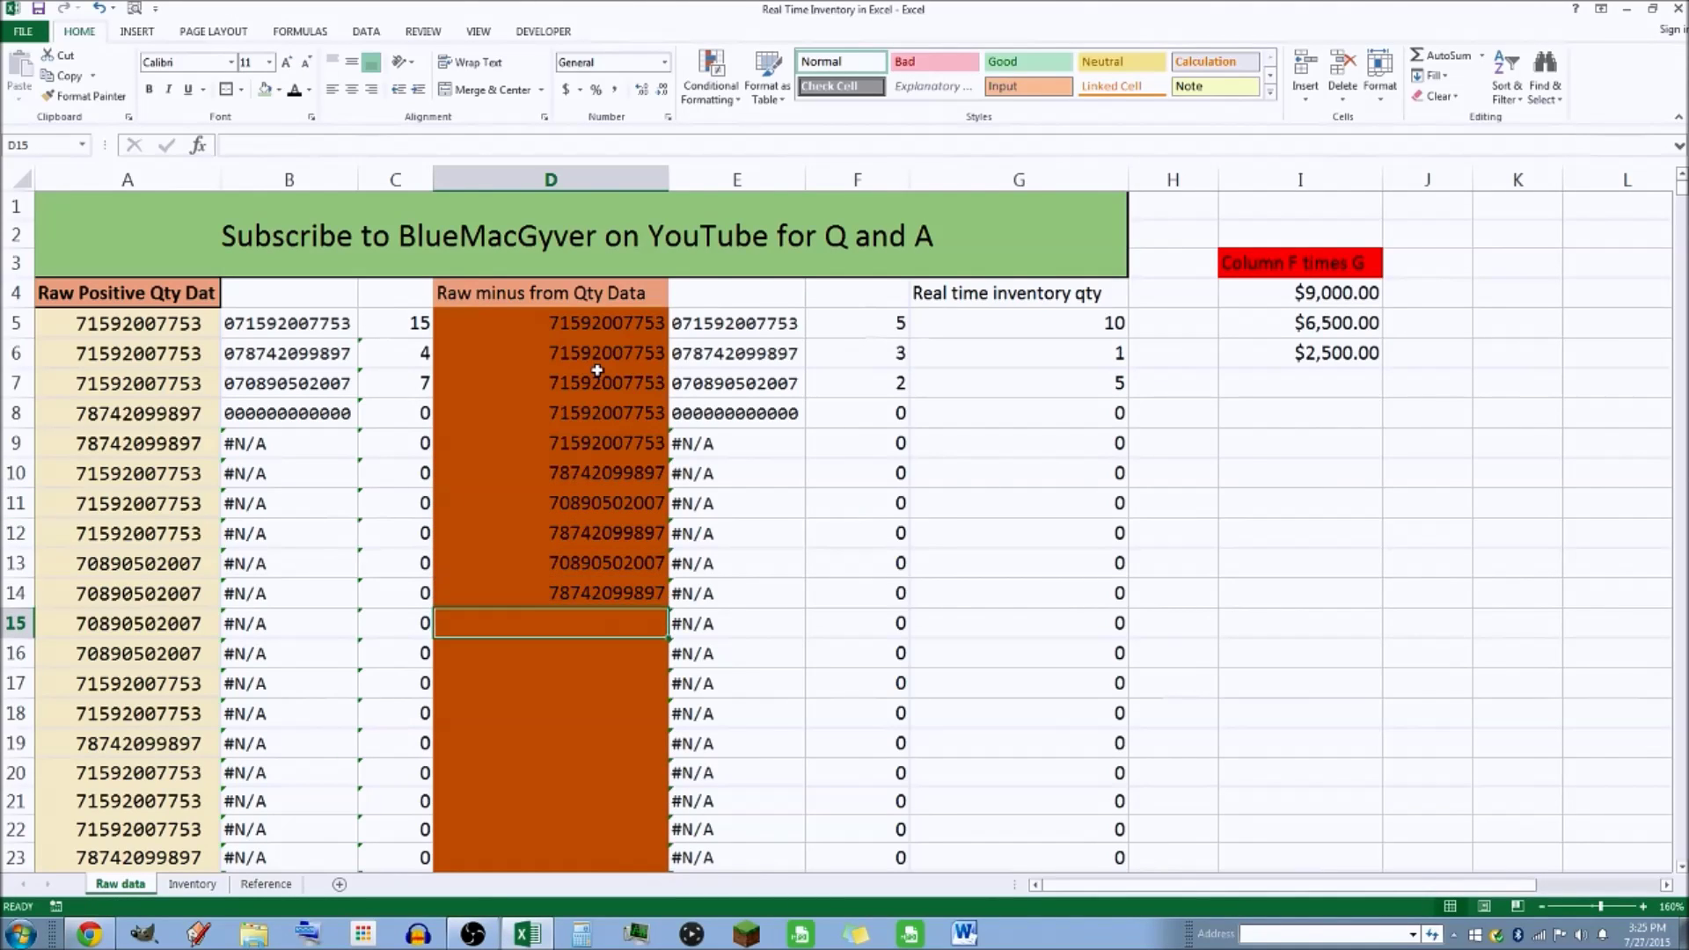
pyautogui.hotkey('ctrl', 'v')
pyautogui.press('Return')
pyautogui.hotkey('ctrl', 'v')
pyautogui.press('Return')
pyautogui.hotkey('ctrl', 'v')
pyautogui.press('Return')
pyautogui.hotkey('ctrl', 'v')
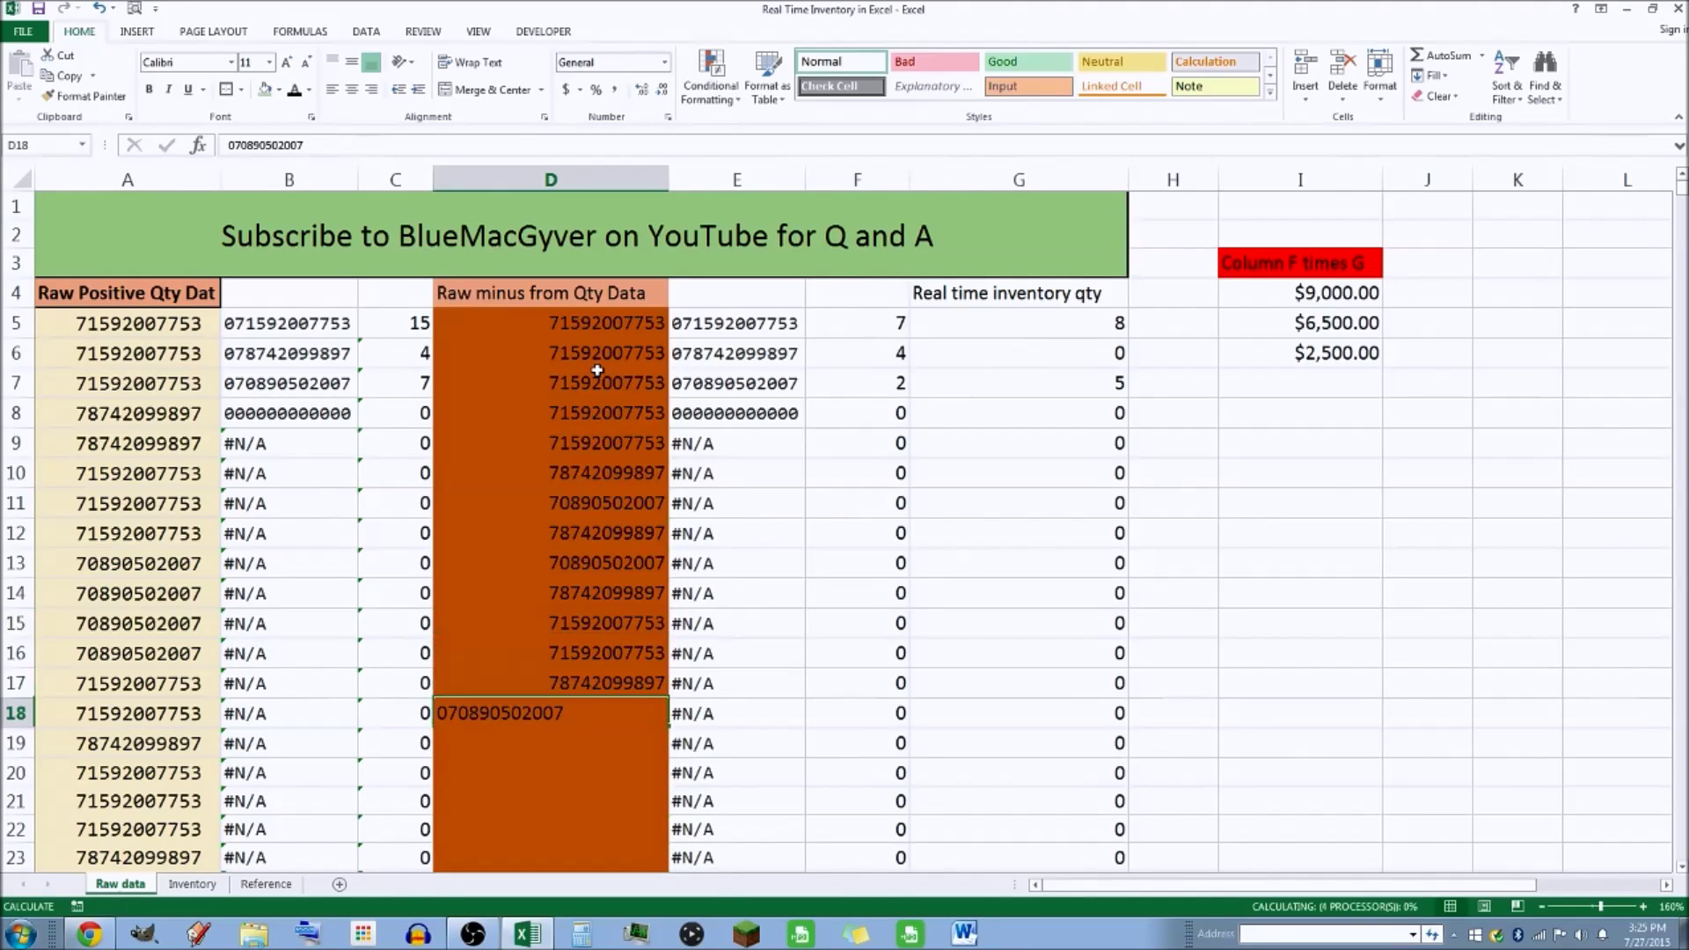
pyautogui.press('Return')
pyautogui.hotkey('ctrl', 'v')
pyautogui.press('Return')
pyautogui.hotkey('ctrl', 'v')
pyautogui.press('Return')
pyautogui.hotkey('ctrl', 'v')
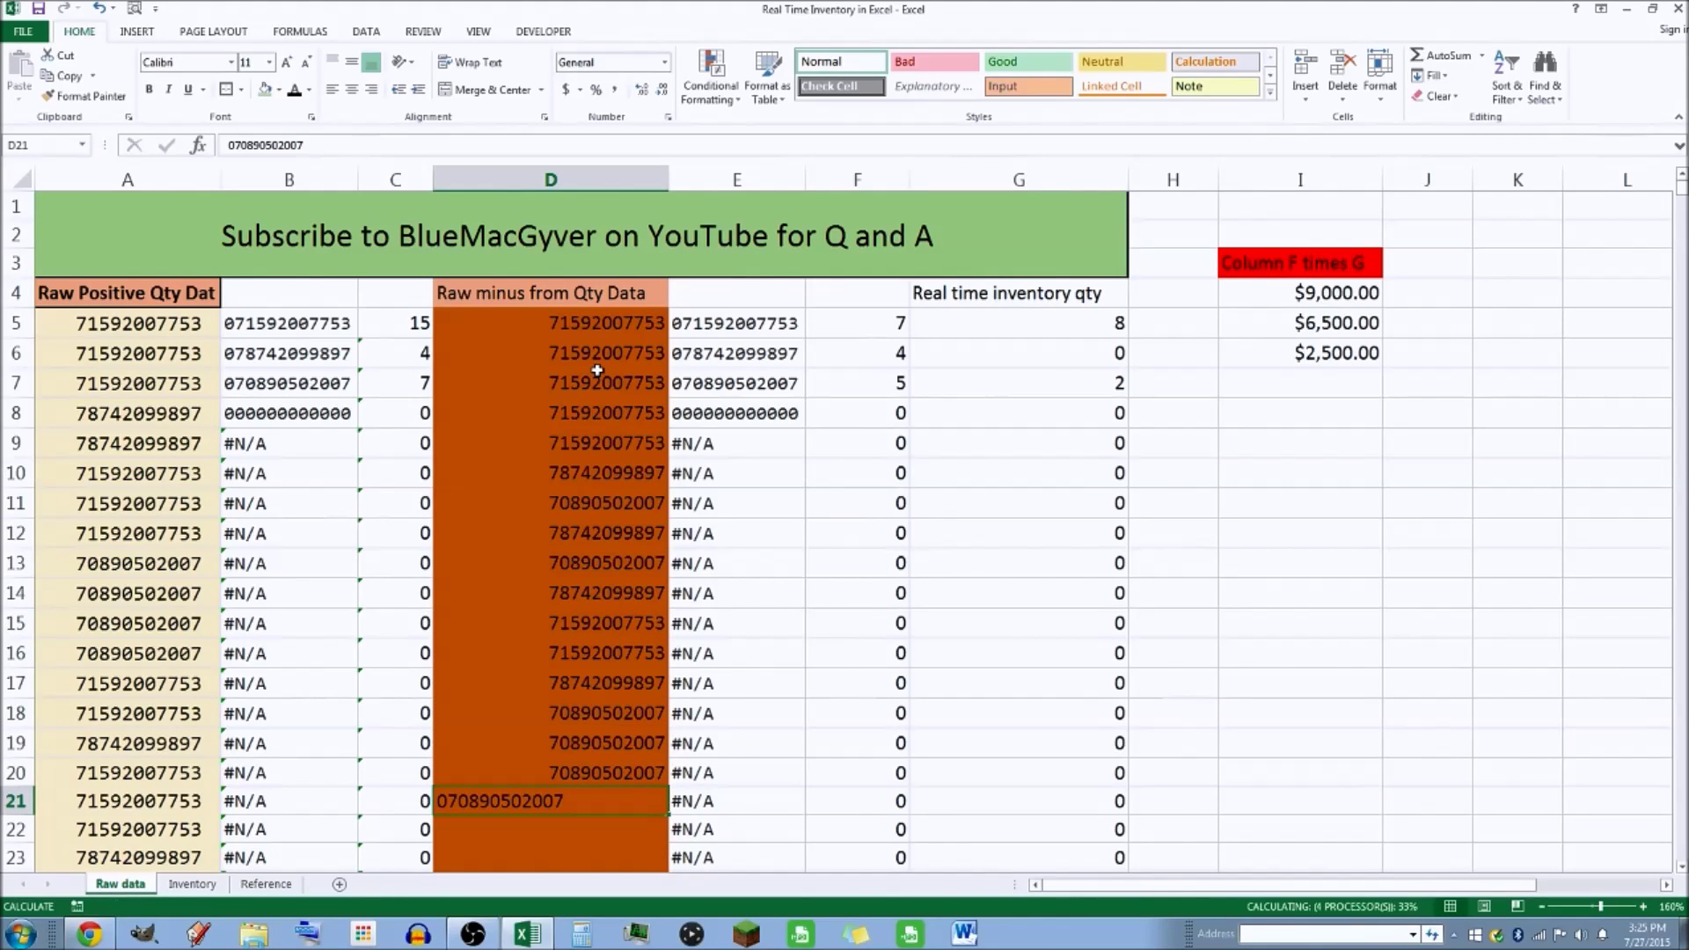
pyautogui.press('Return')
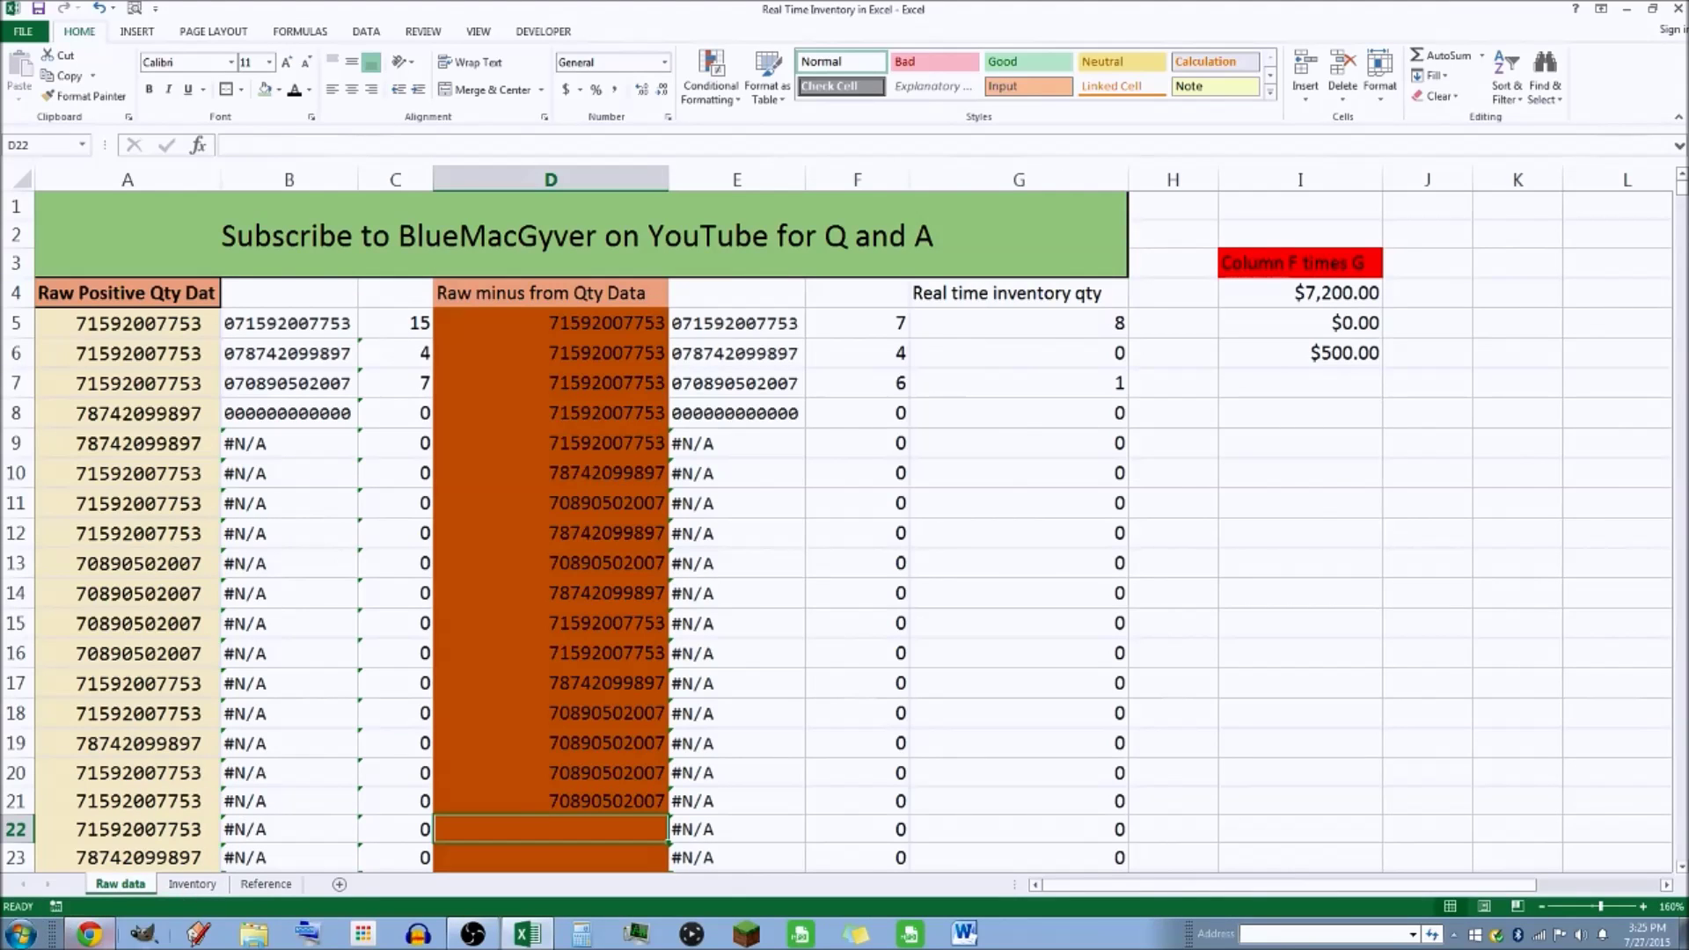
# Check the Inventory sheet's $7,700.00 grand total in H6, then view the Reference sheet
pyautogui.click(188, 883)
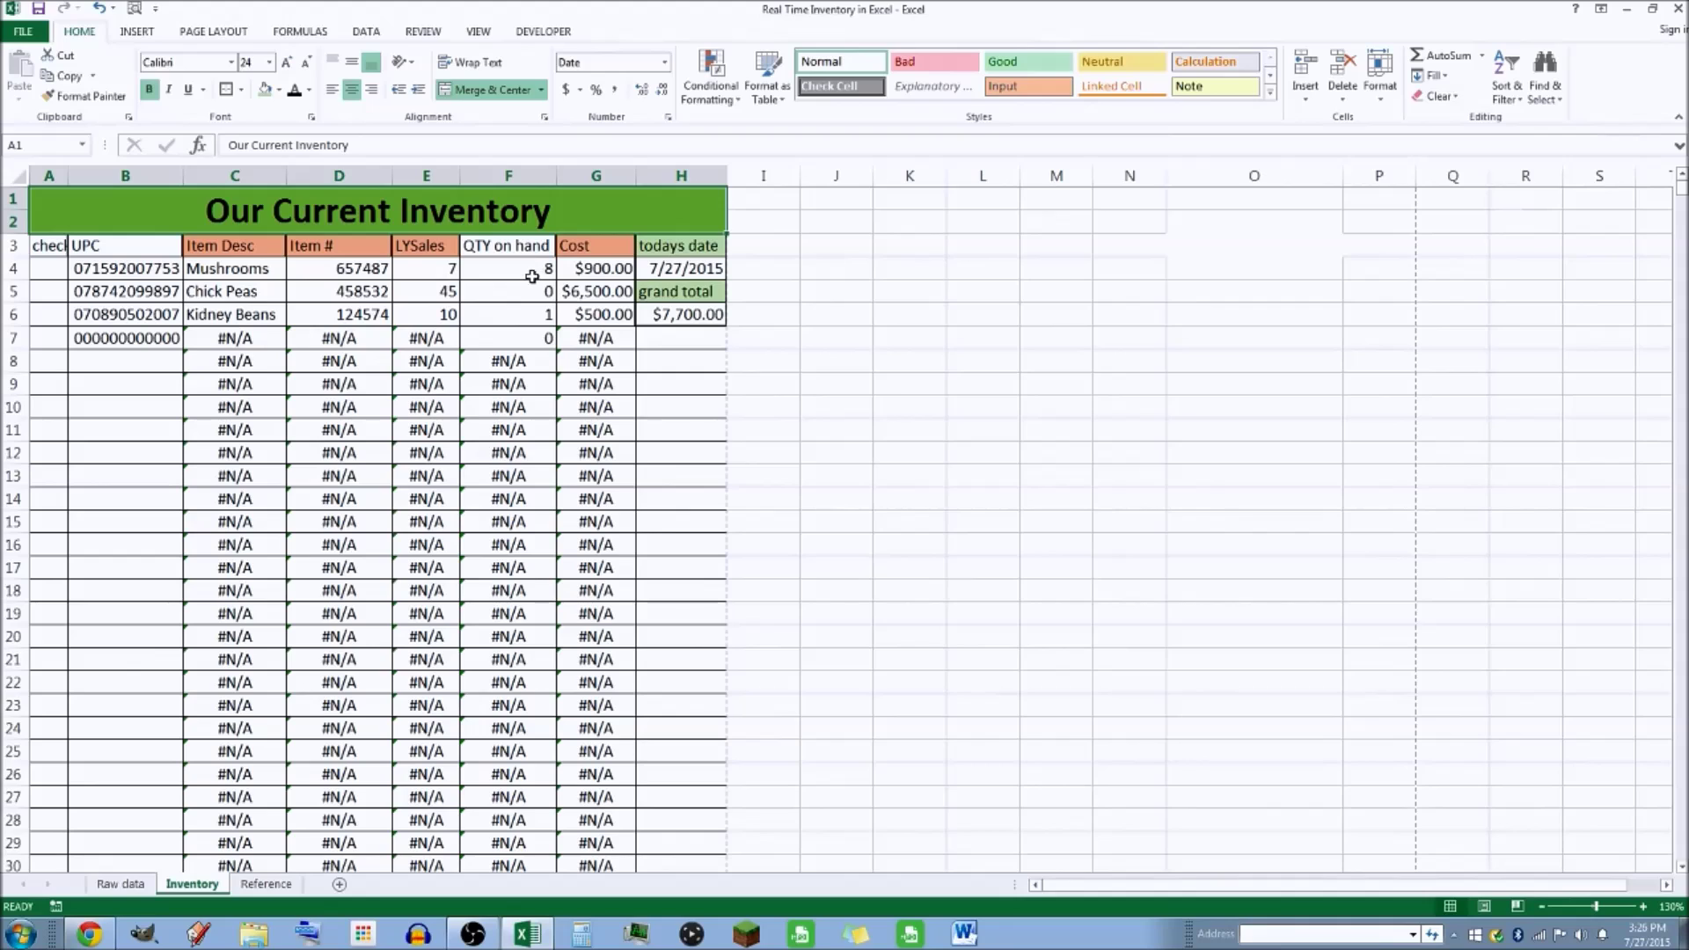
pyautogui.click(686, 314)
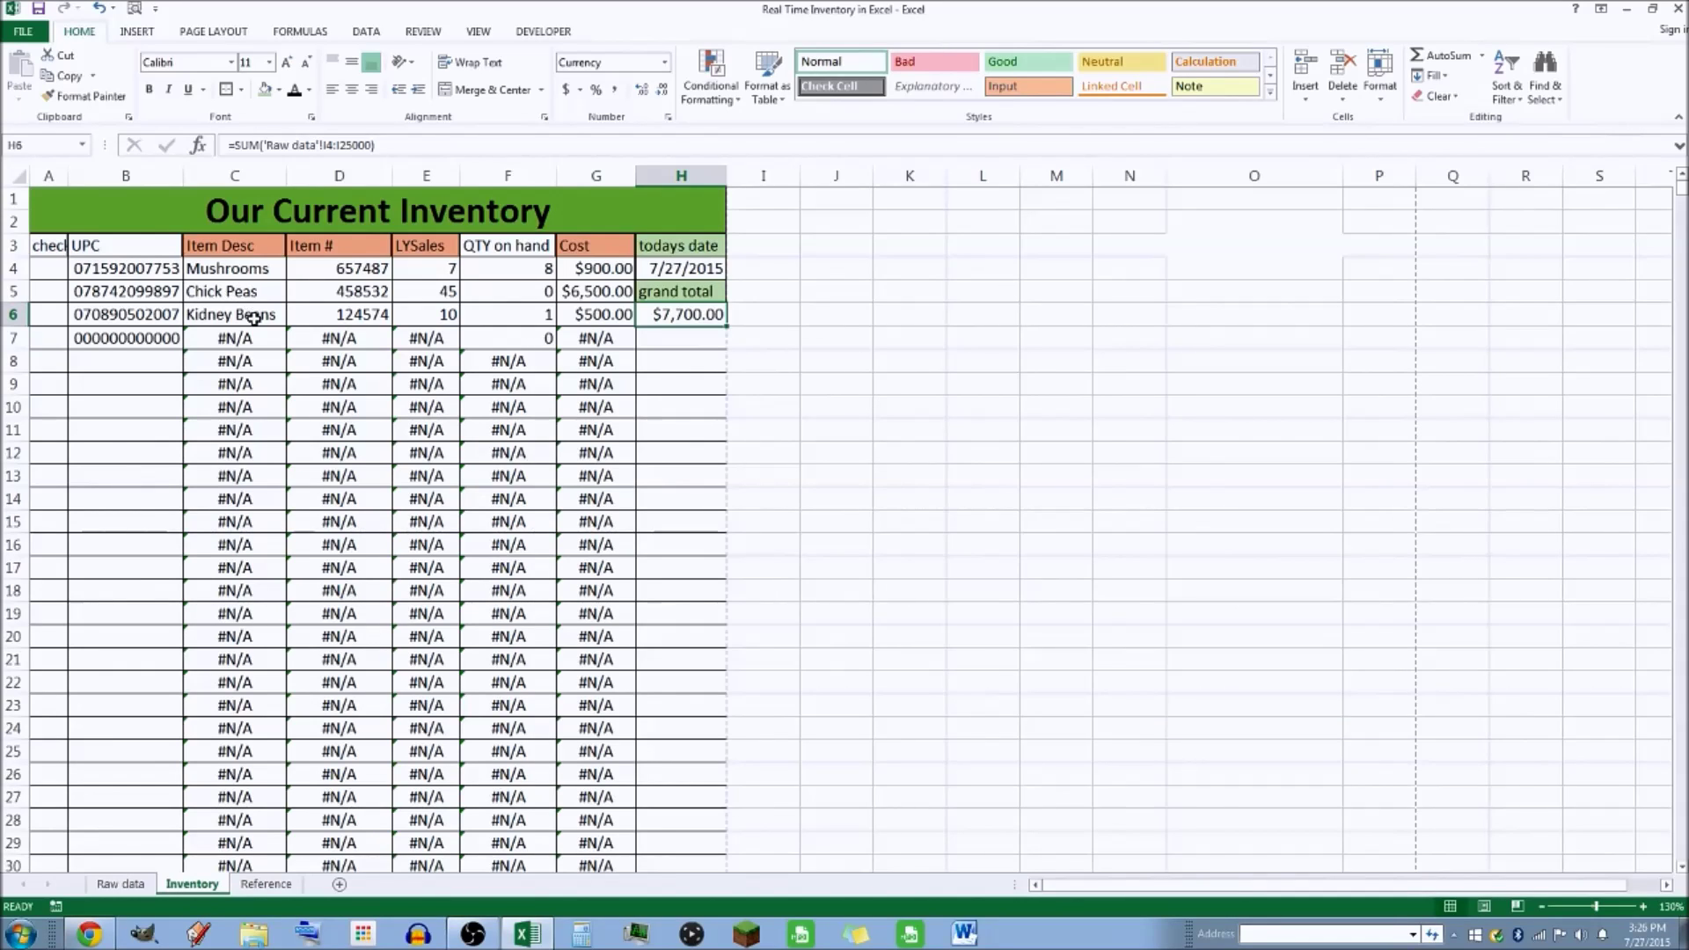
pyautogui.click(255, 884)
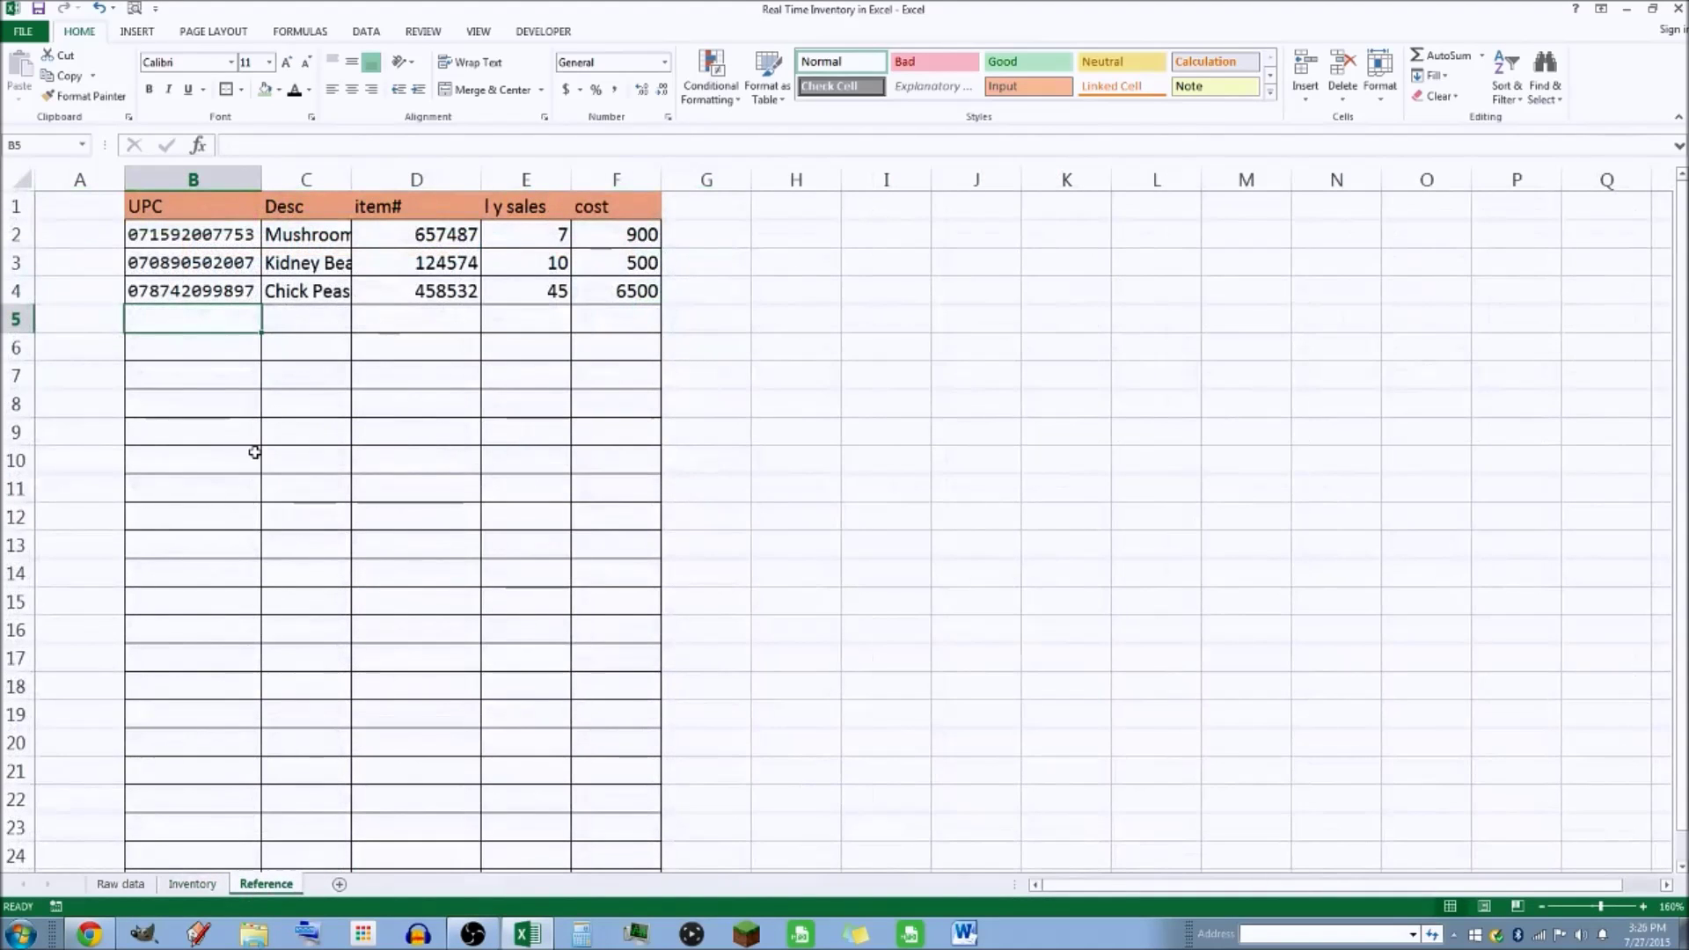
pyautogui.click(166, 234)
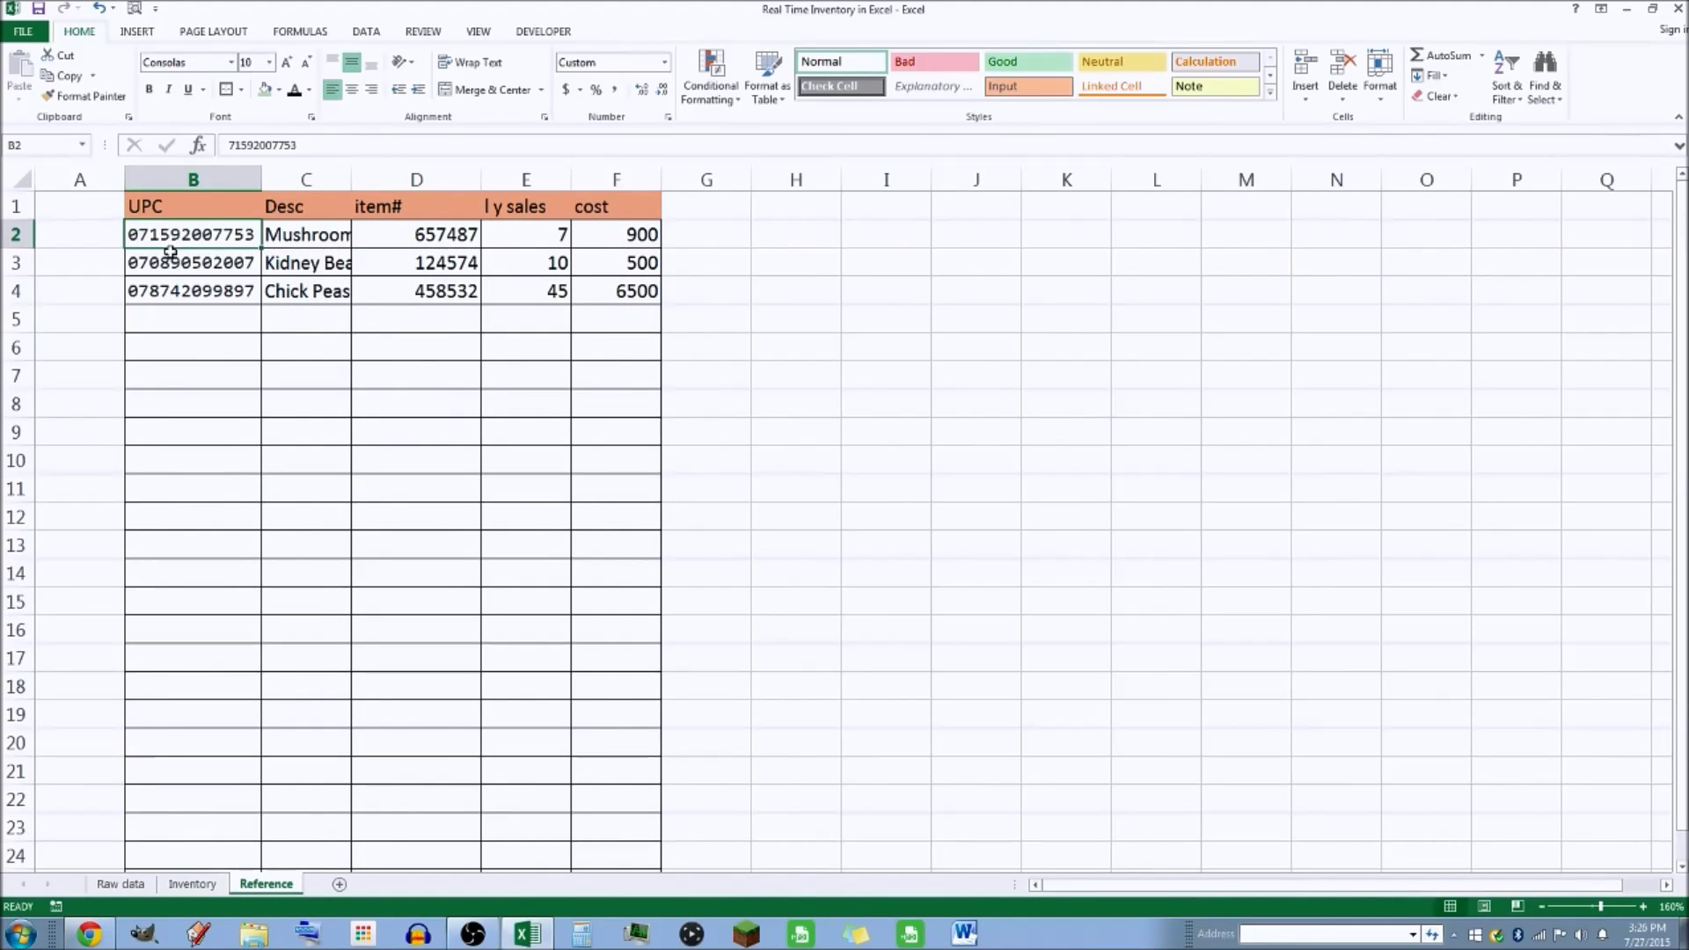
pyautogui.click(179, 260)
pyautogui.click(177, 289)
pyautogui.click(310, 234)
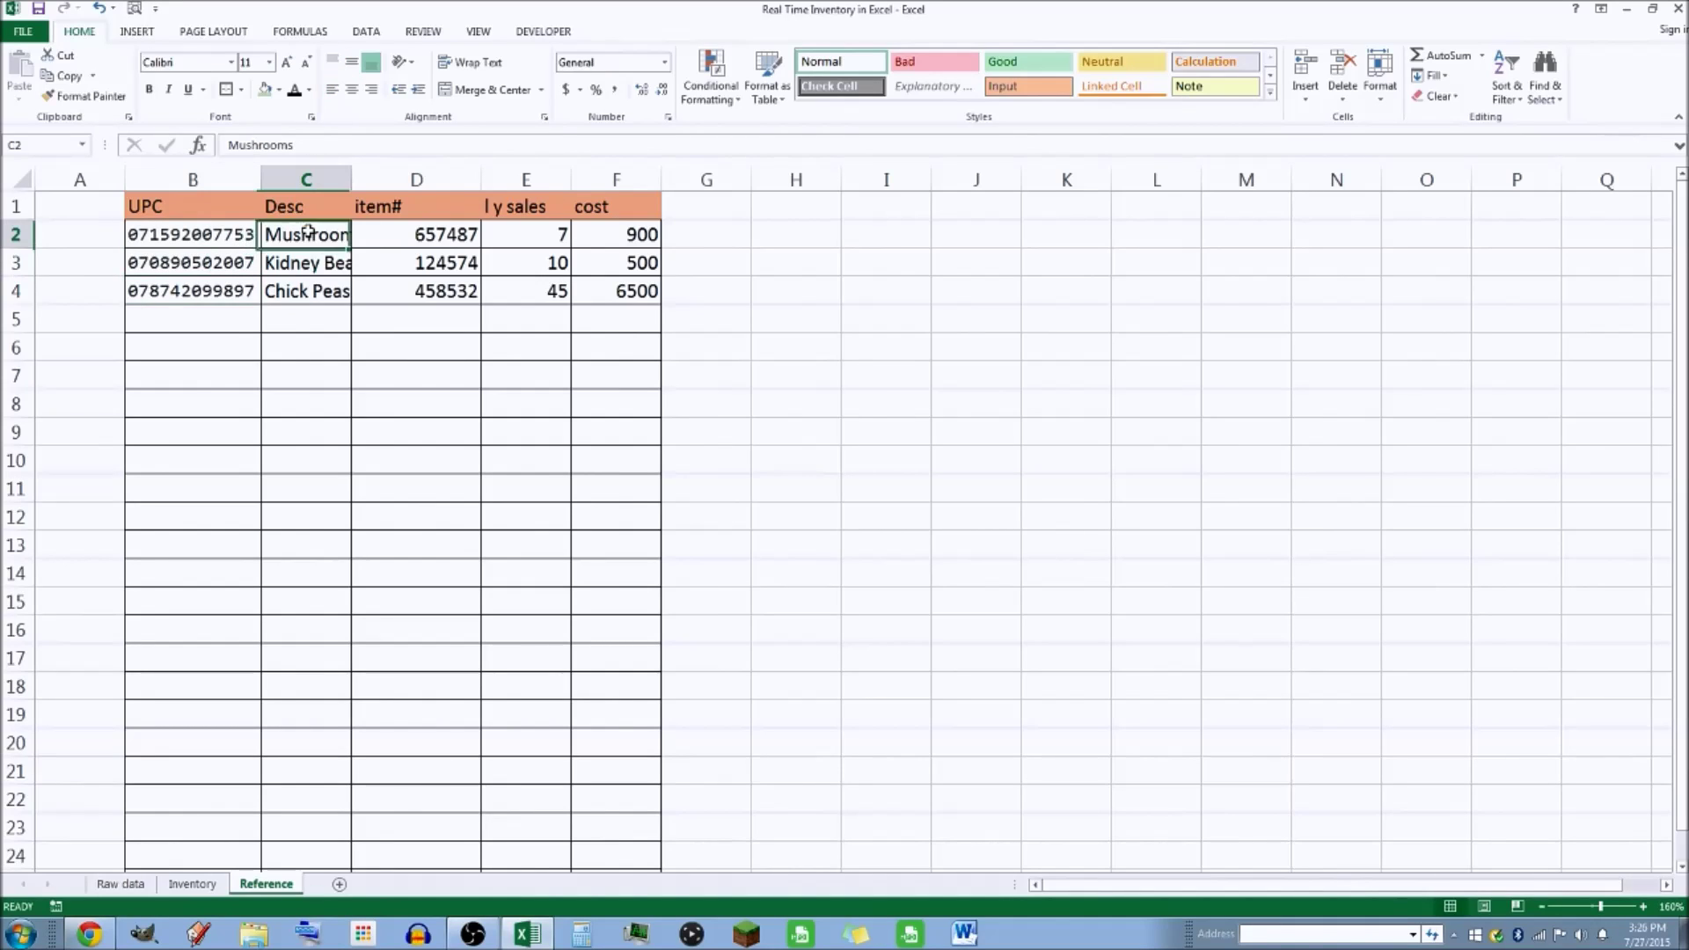
pyautogui.click(311, 264)
pyautogui.click(307, 288)
pyautogui.click(394, 232)
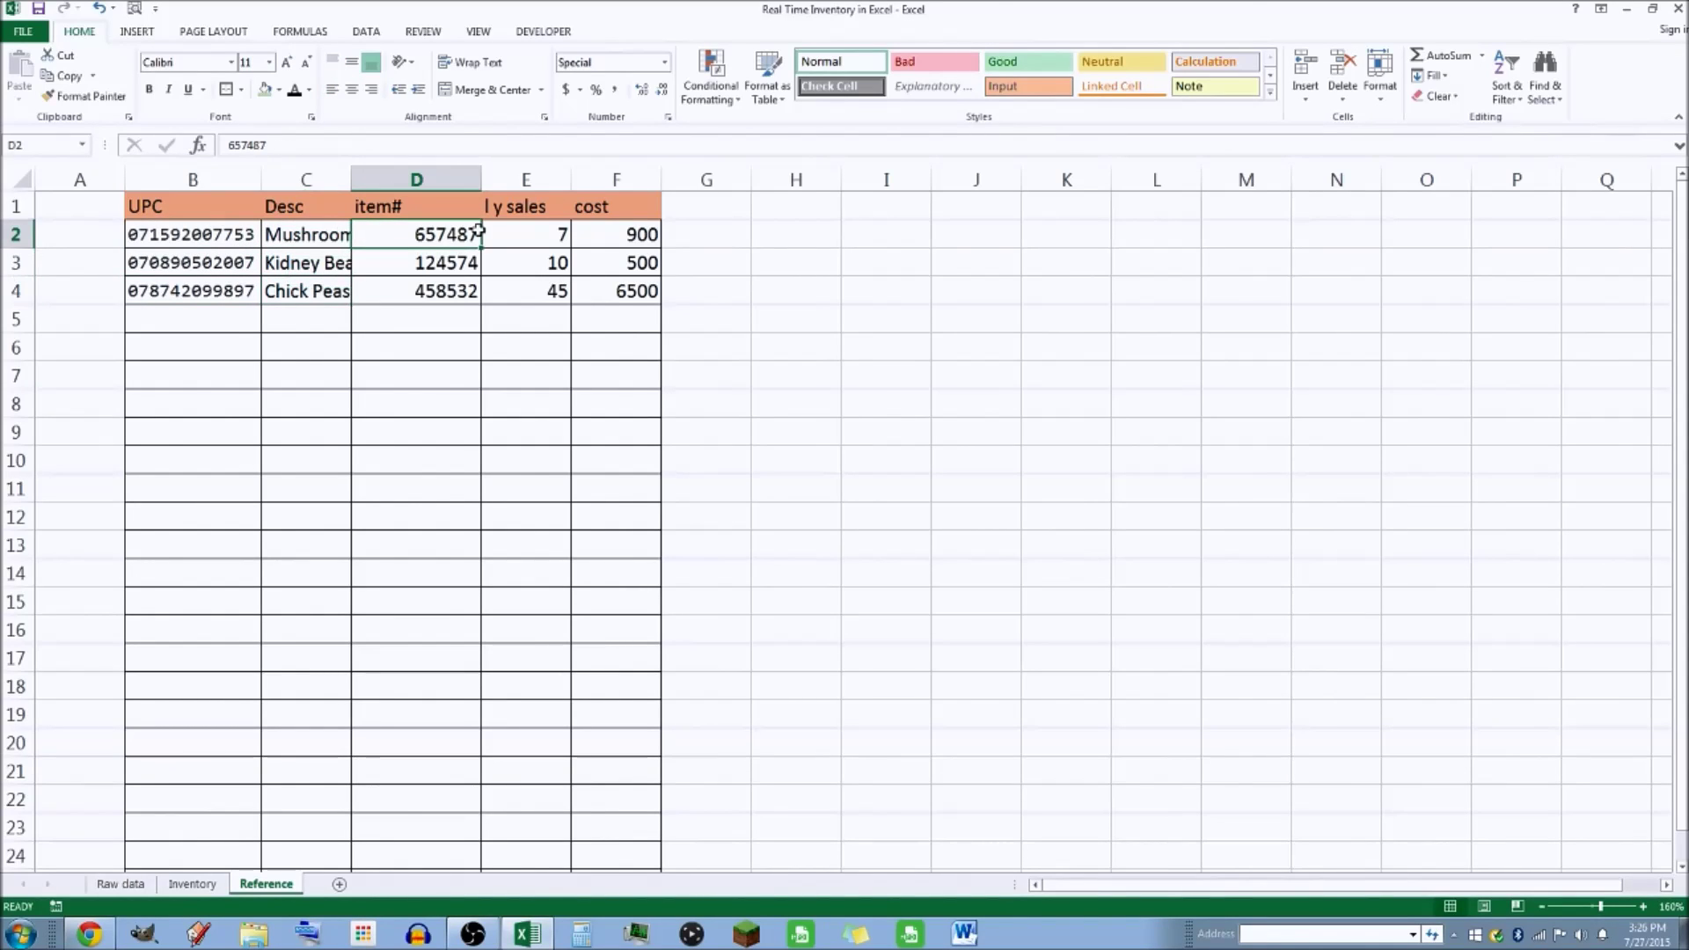
pyautogui.click(533, 234)
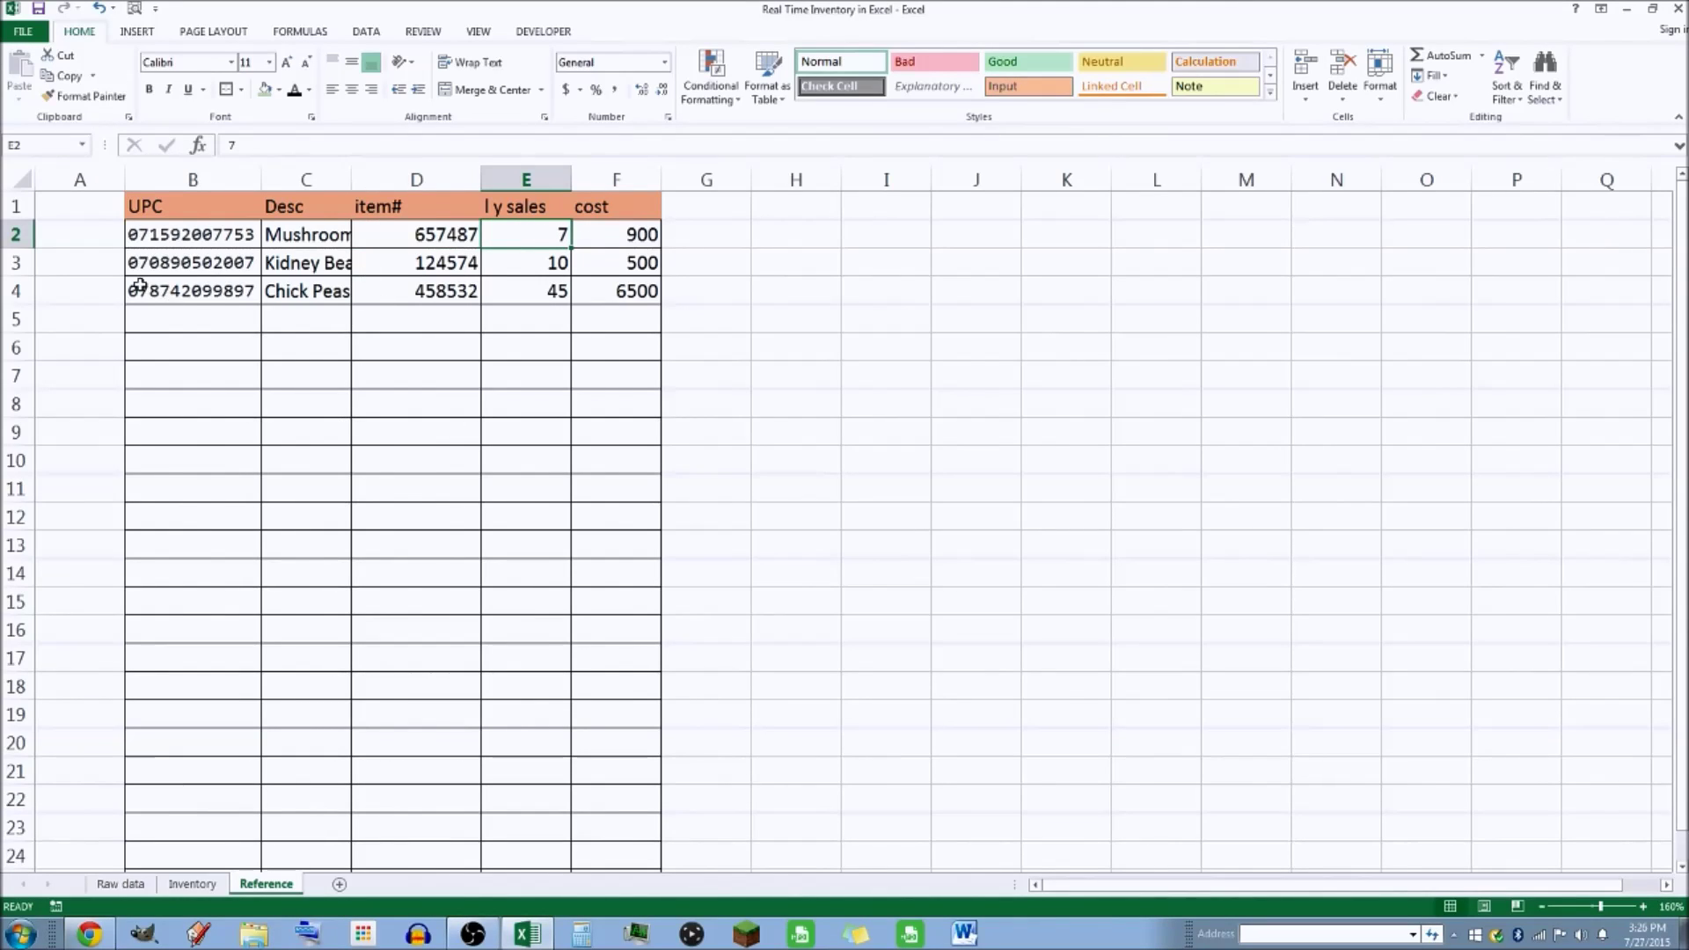
pyautogui.click(619, 240)
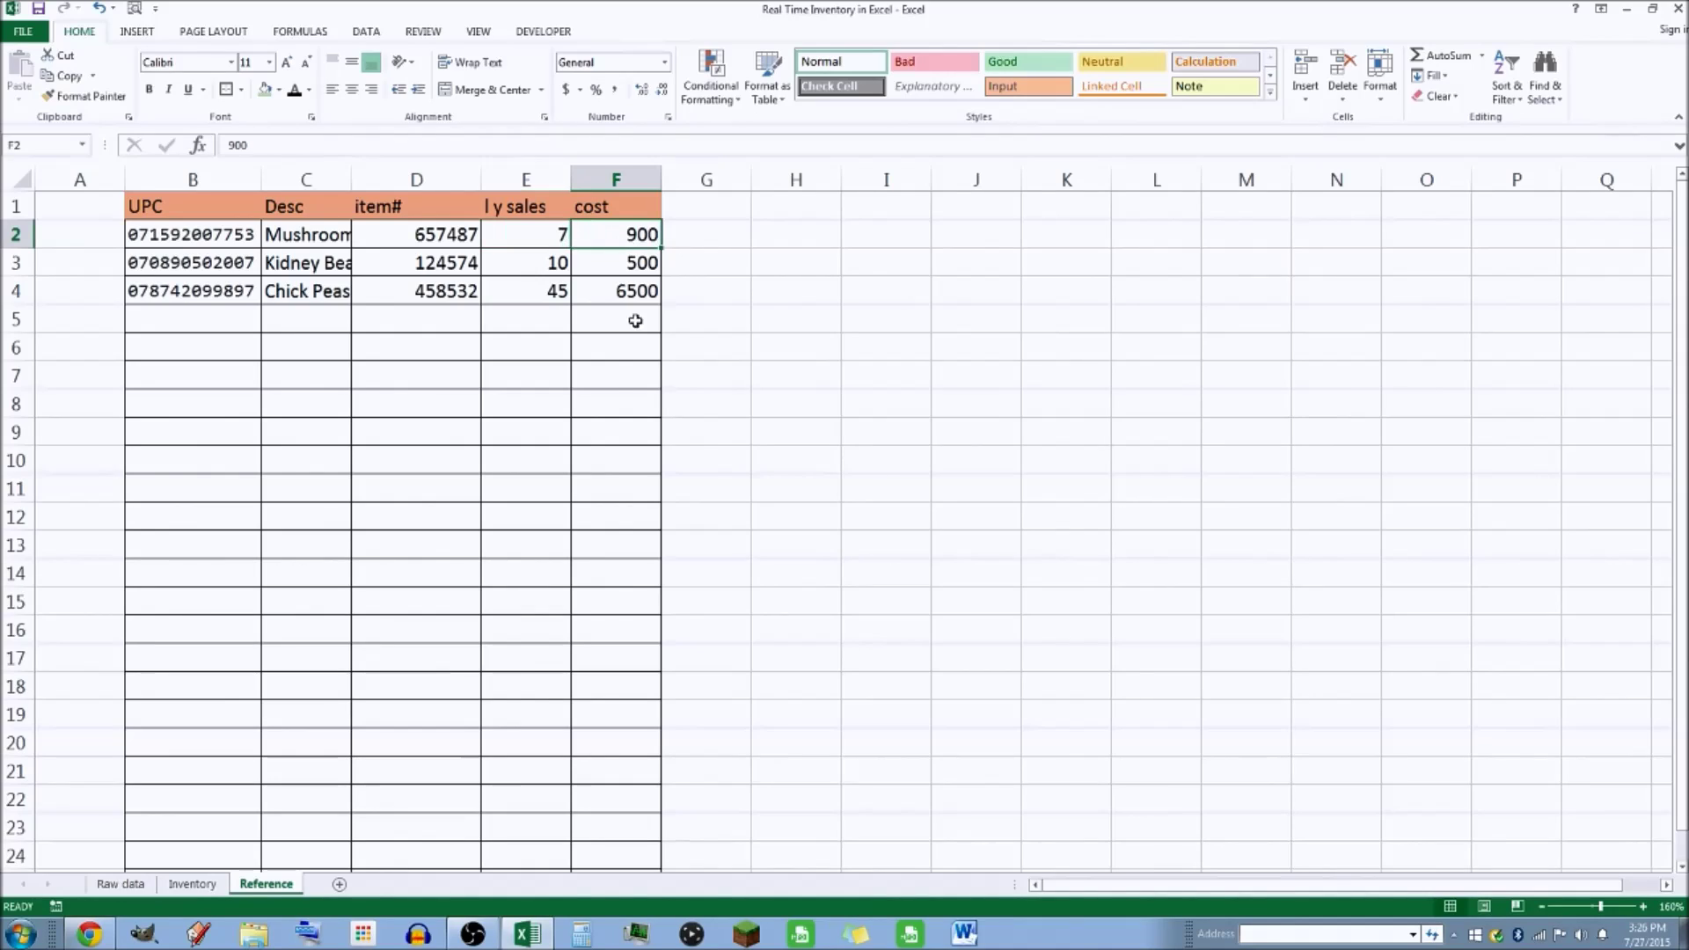
pyautogui.click(159, 319)
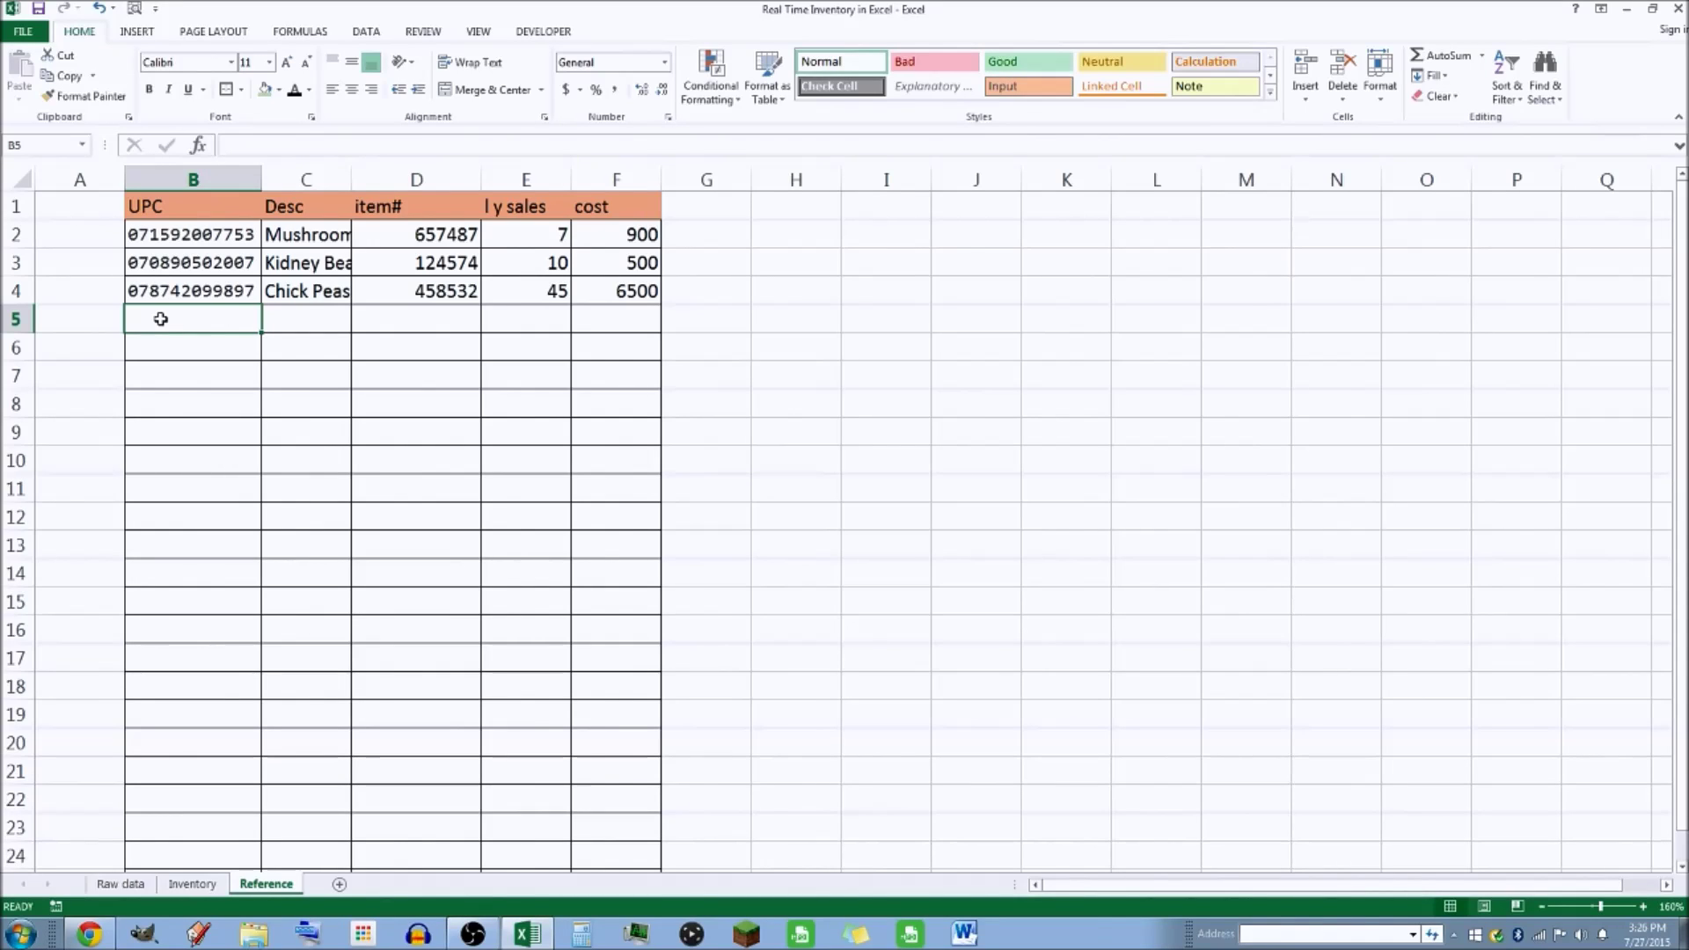
pyautogui.write('67567567567')
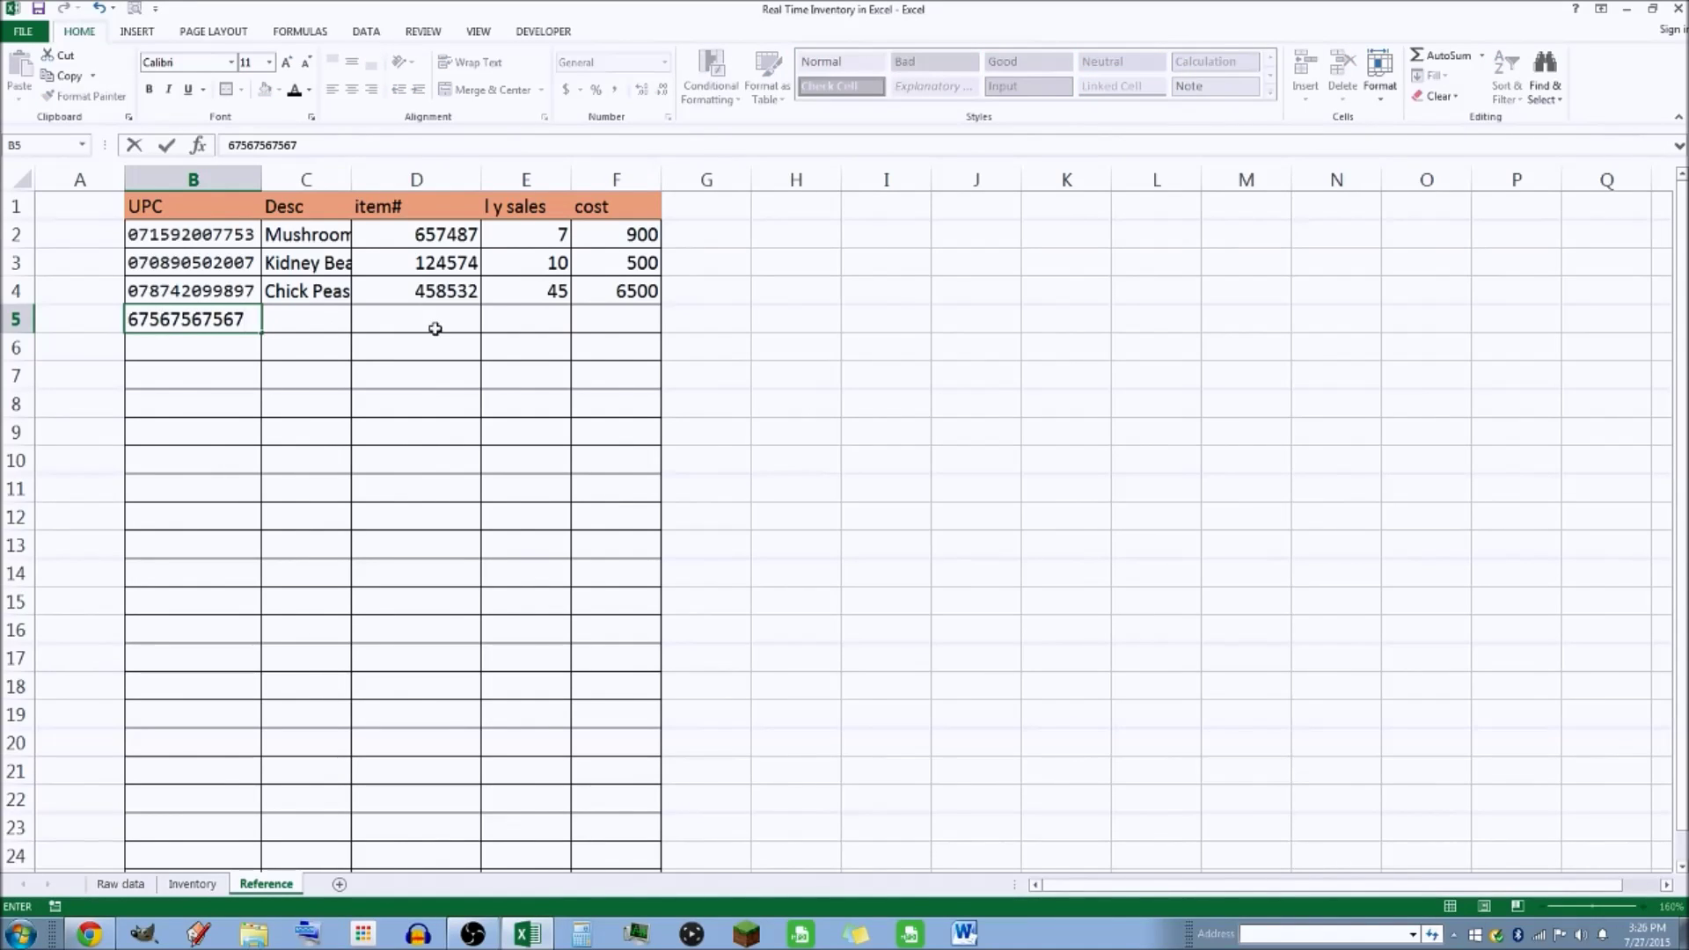
pyautogui.click(325, 315)
pyautogui.write('jgjf')
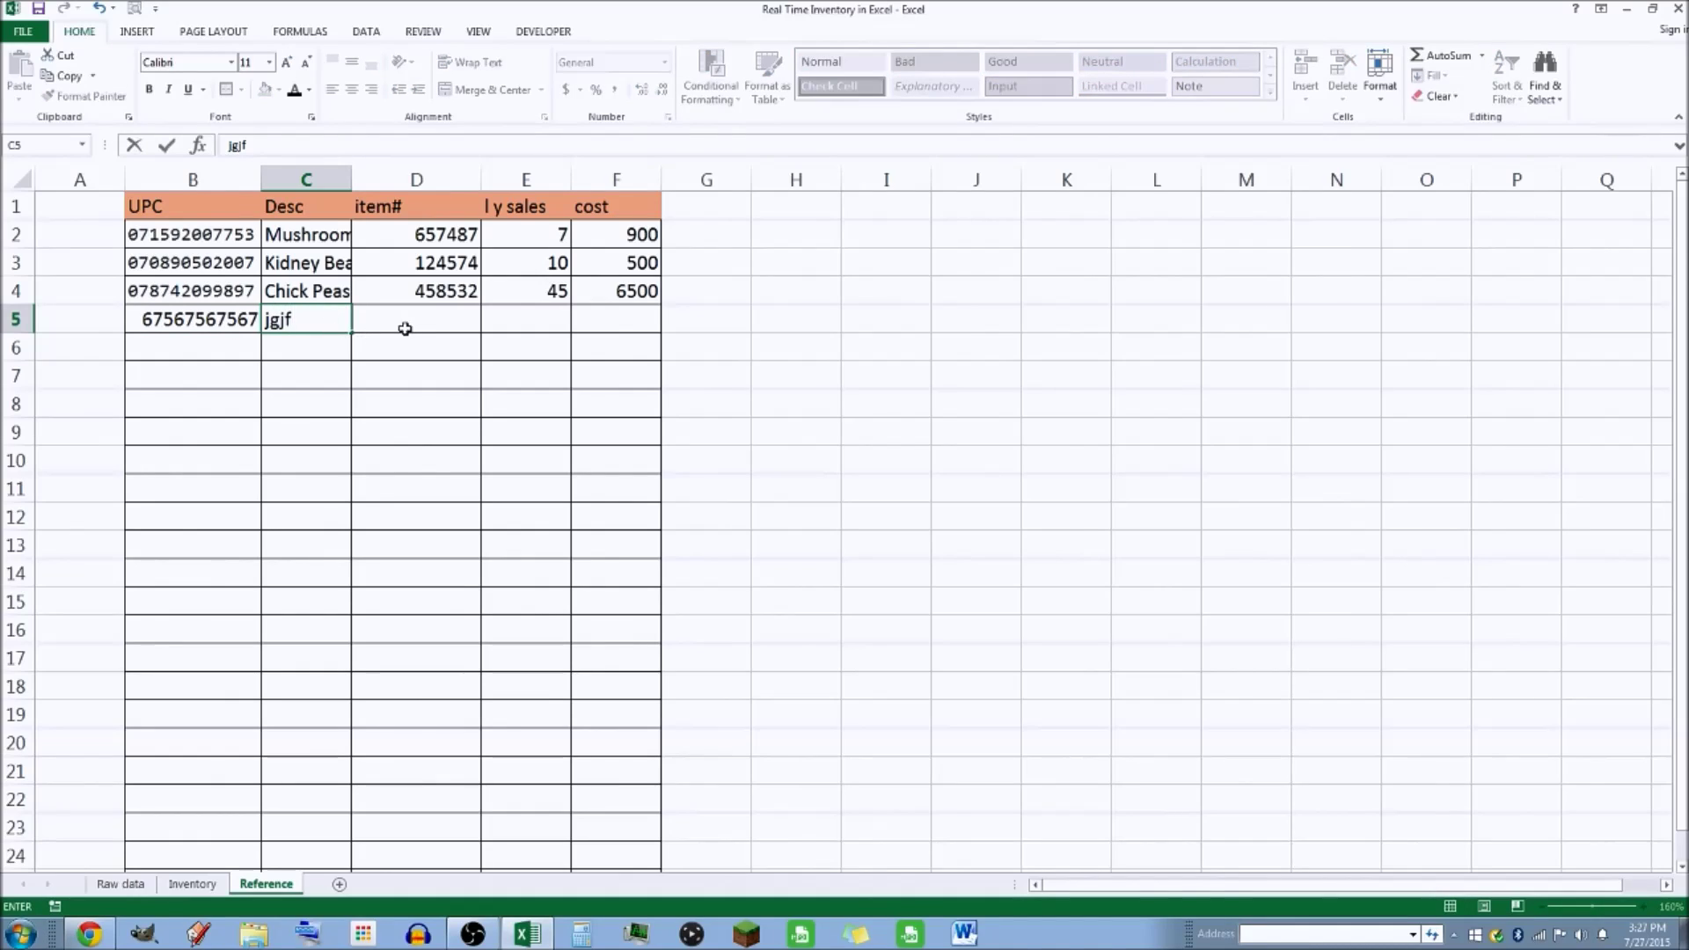
pyautogui.click(409, 328)
pyautogui.write('fghdfg')
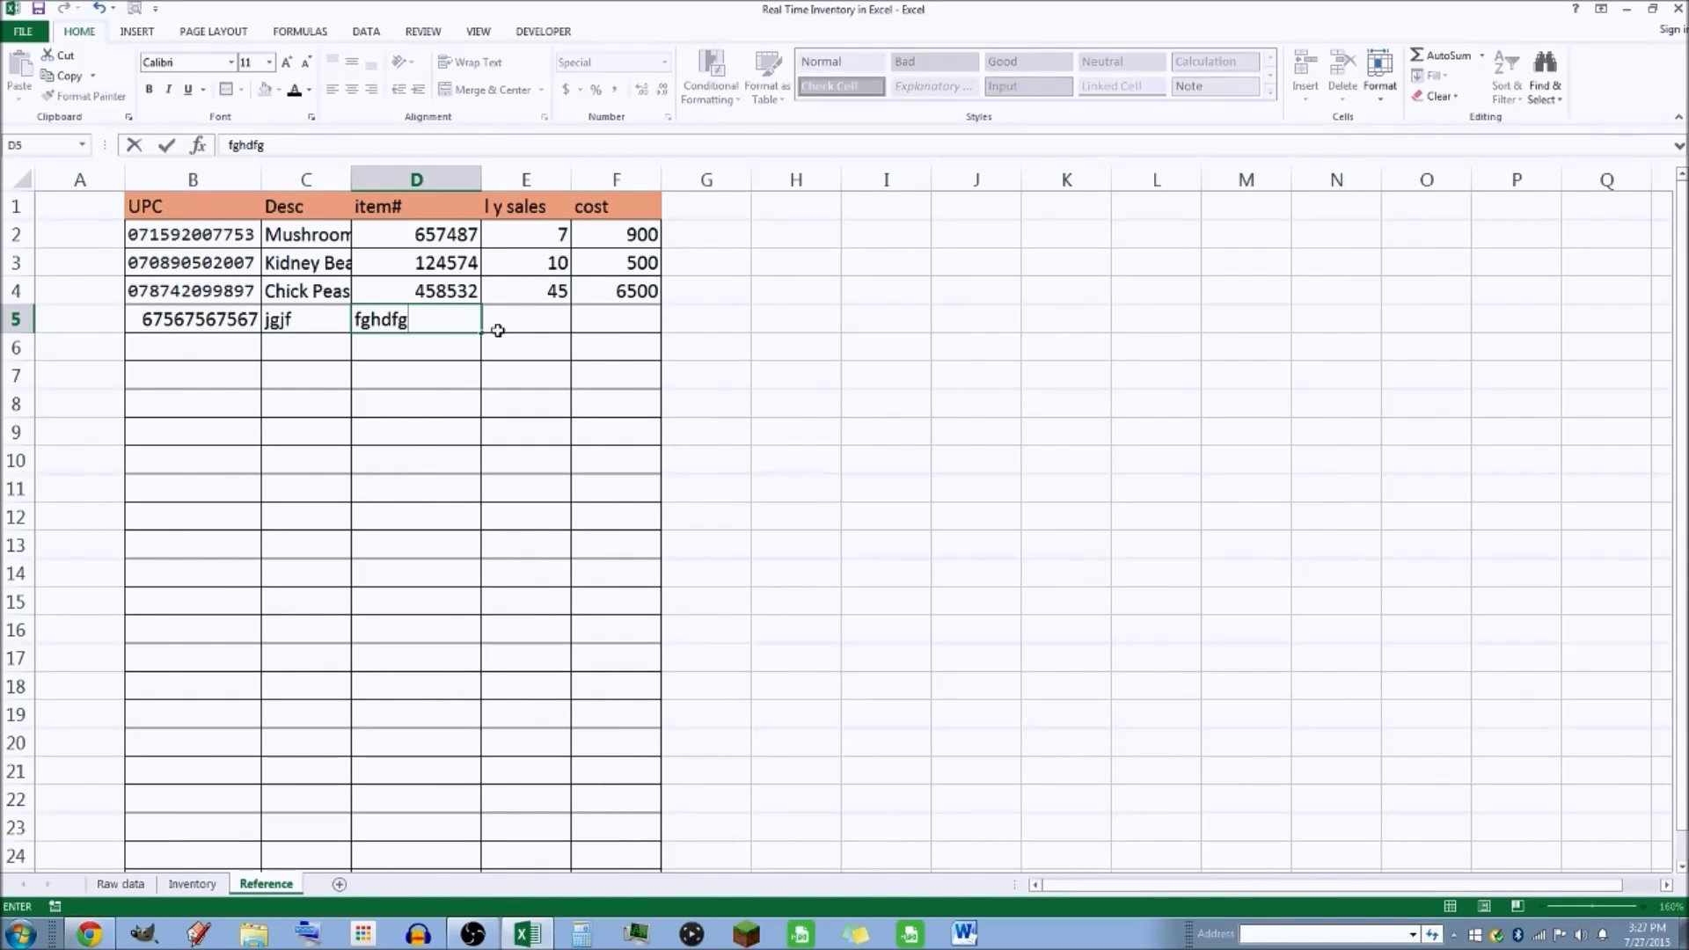
pyautogui.click(513, 322)
pyautogui.write('fghd')
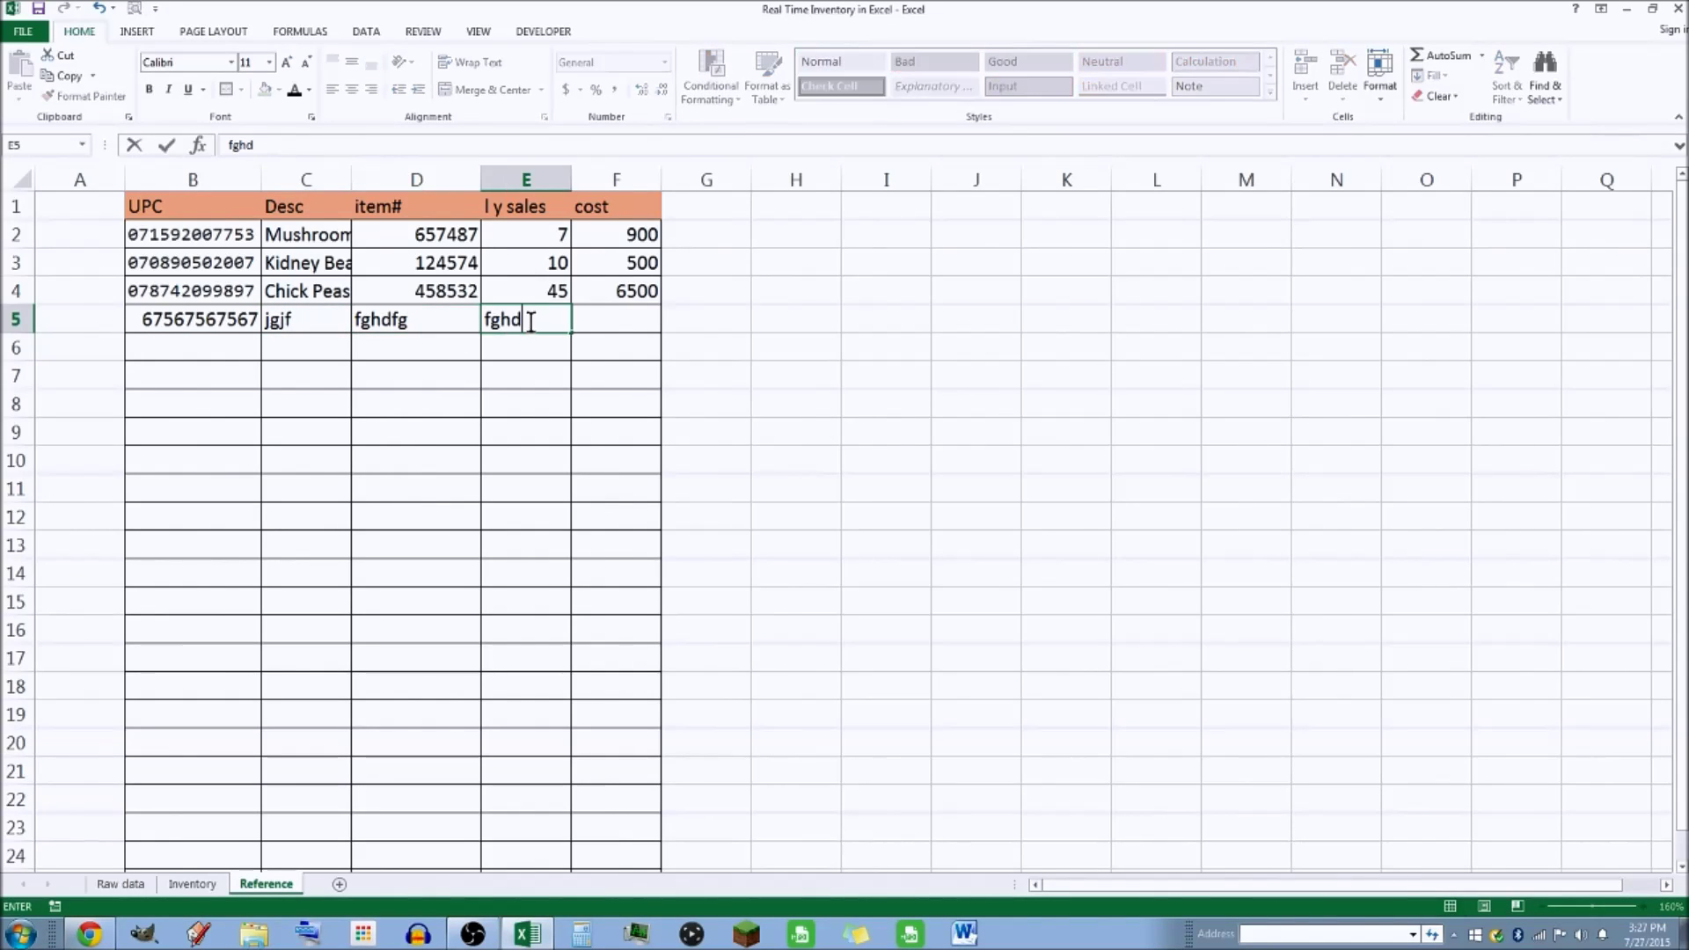
pyautogui.click(598, 323)
pyautogui.write('dfghdf')
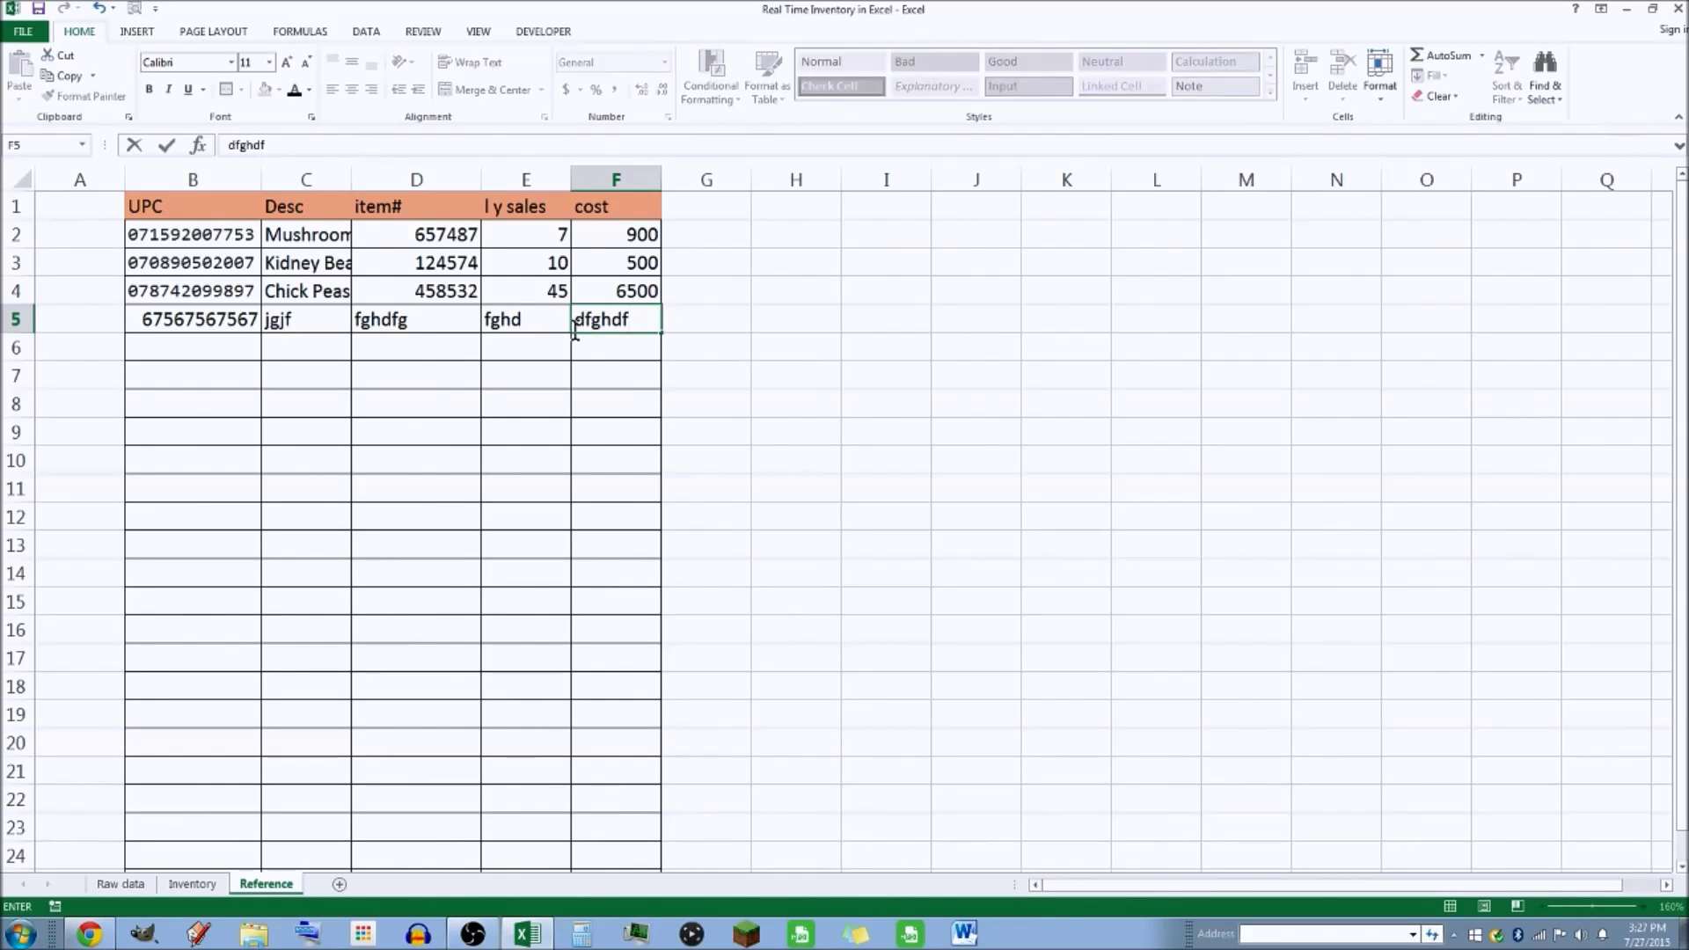
pyautogui.press('BackSpace')
pyautogui.press('BackSpace')
pyautogui.press('BackSpace')
pyautogui.press('BackSpace')
pyautogui.press('BackSpace')
pyautogui.press('BackSpace')
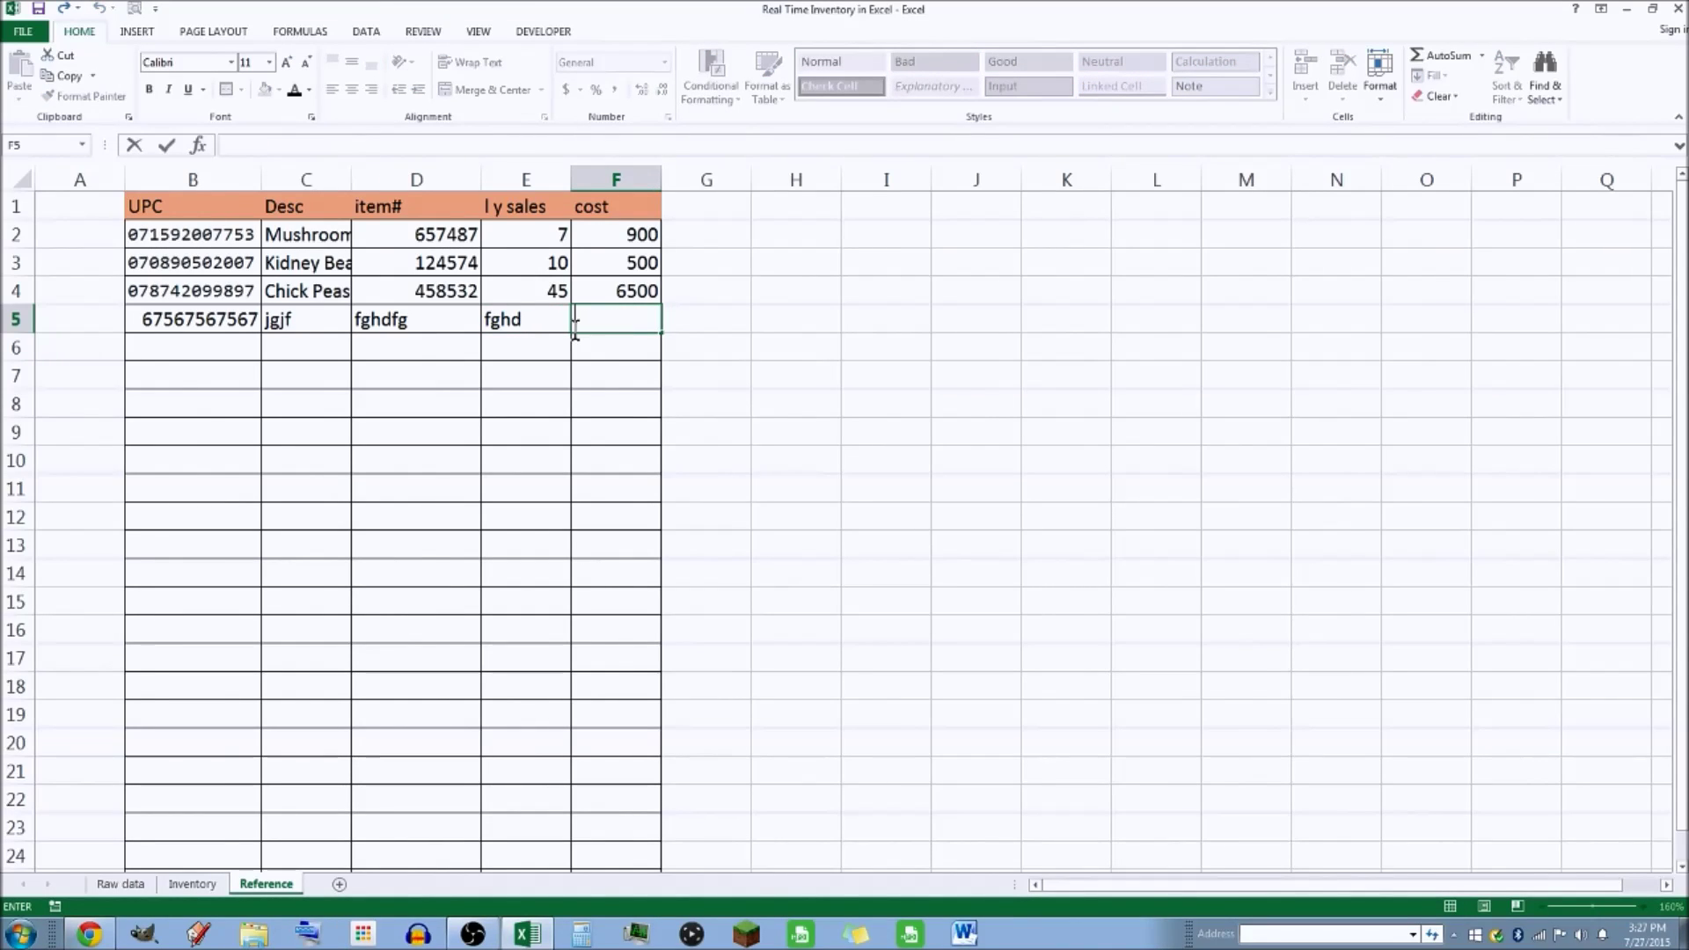
pyautogui.press('Return')
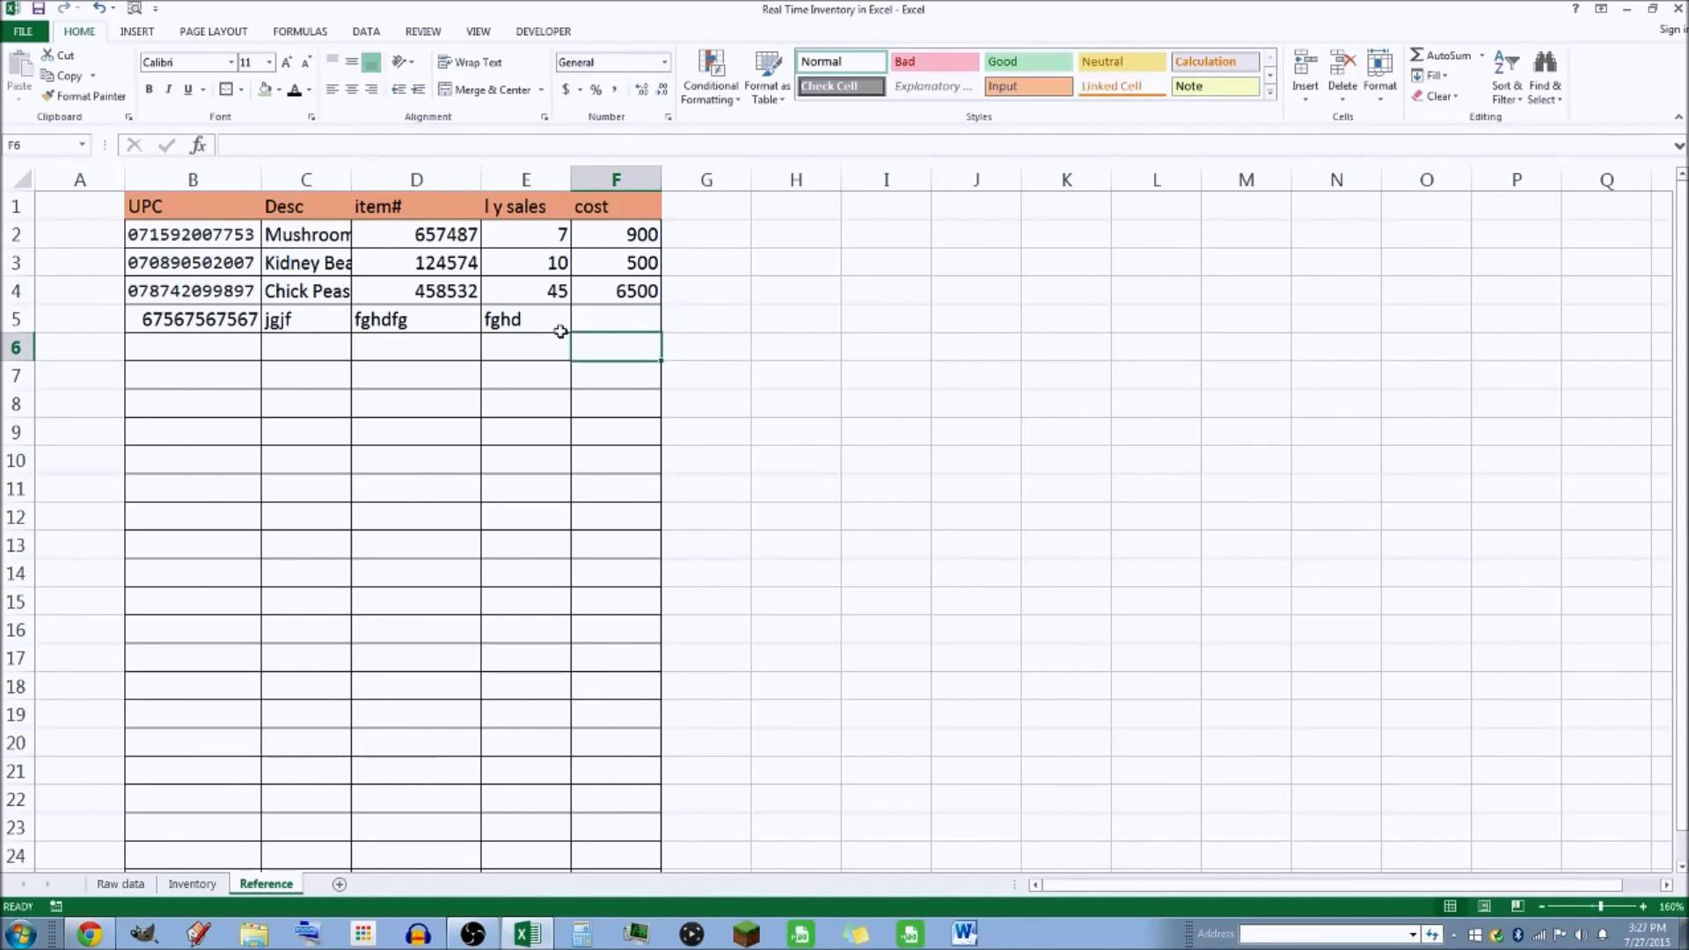
pyautogui.press('Up')
pyautogui.press('Left')
pyautogui.press('Delete')
pyautogui.press('Left')
pyautogui.press('Delete')
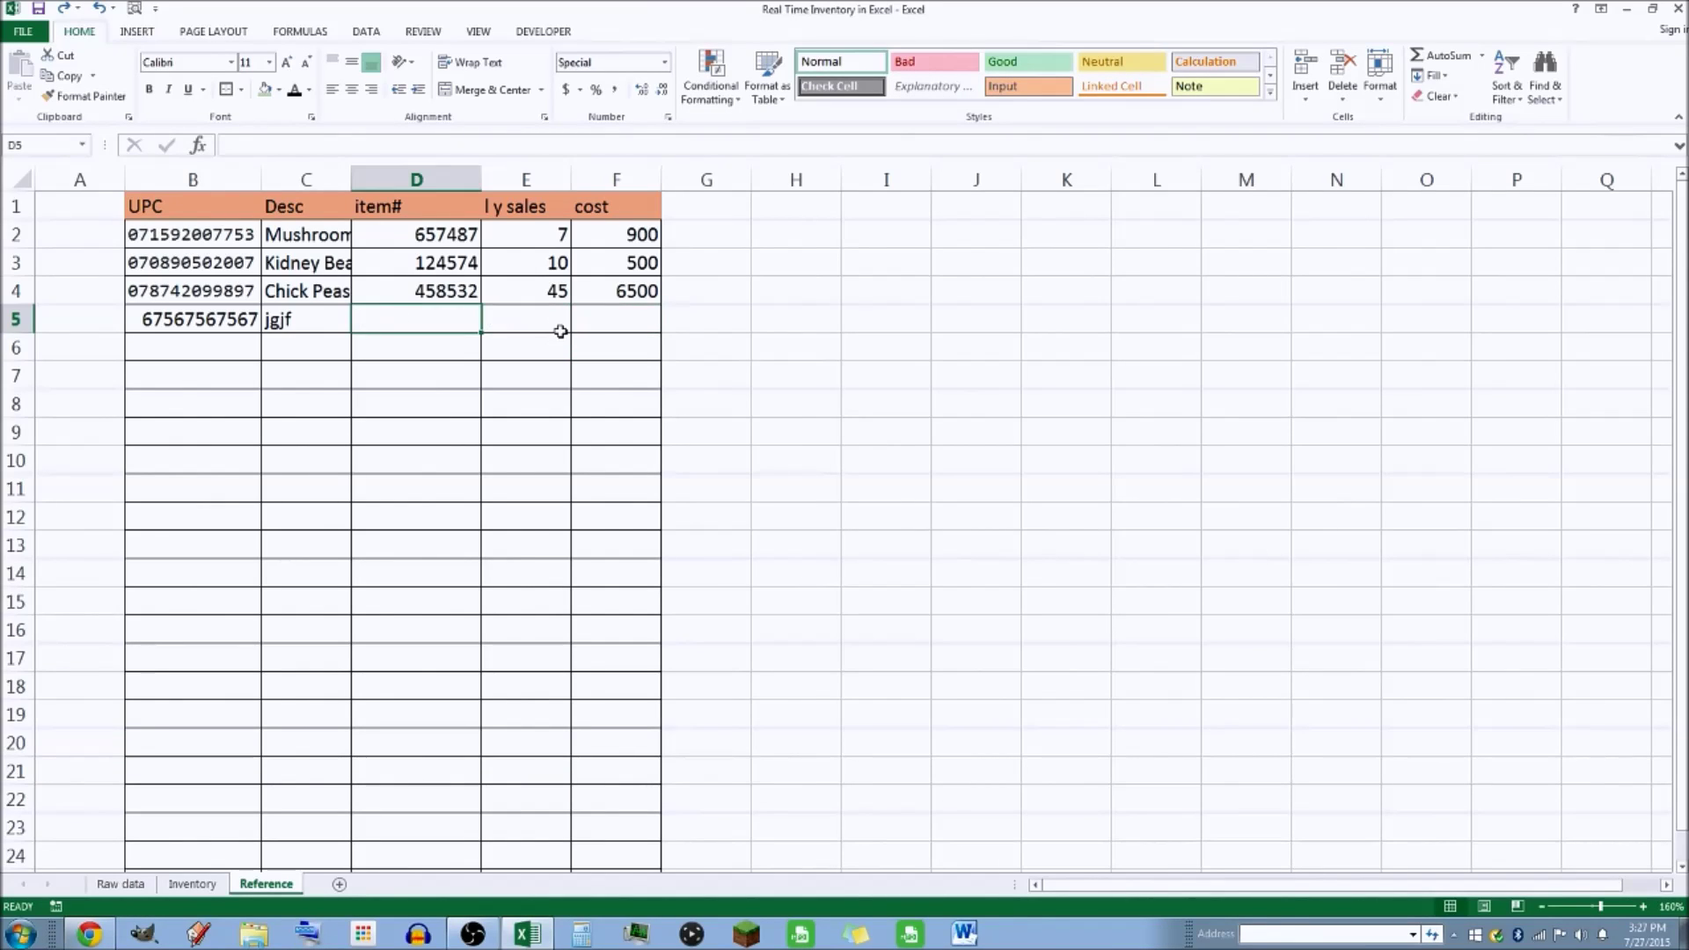
pyautogui.press('Left')
pyautogui.press('Delete')
pyautogui.press('Left')
pyautogui.press('Delete')
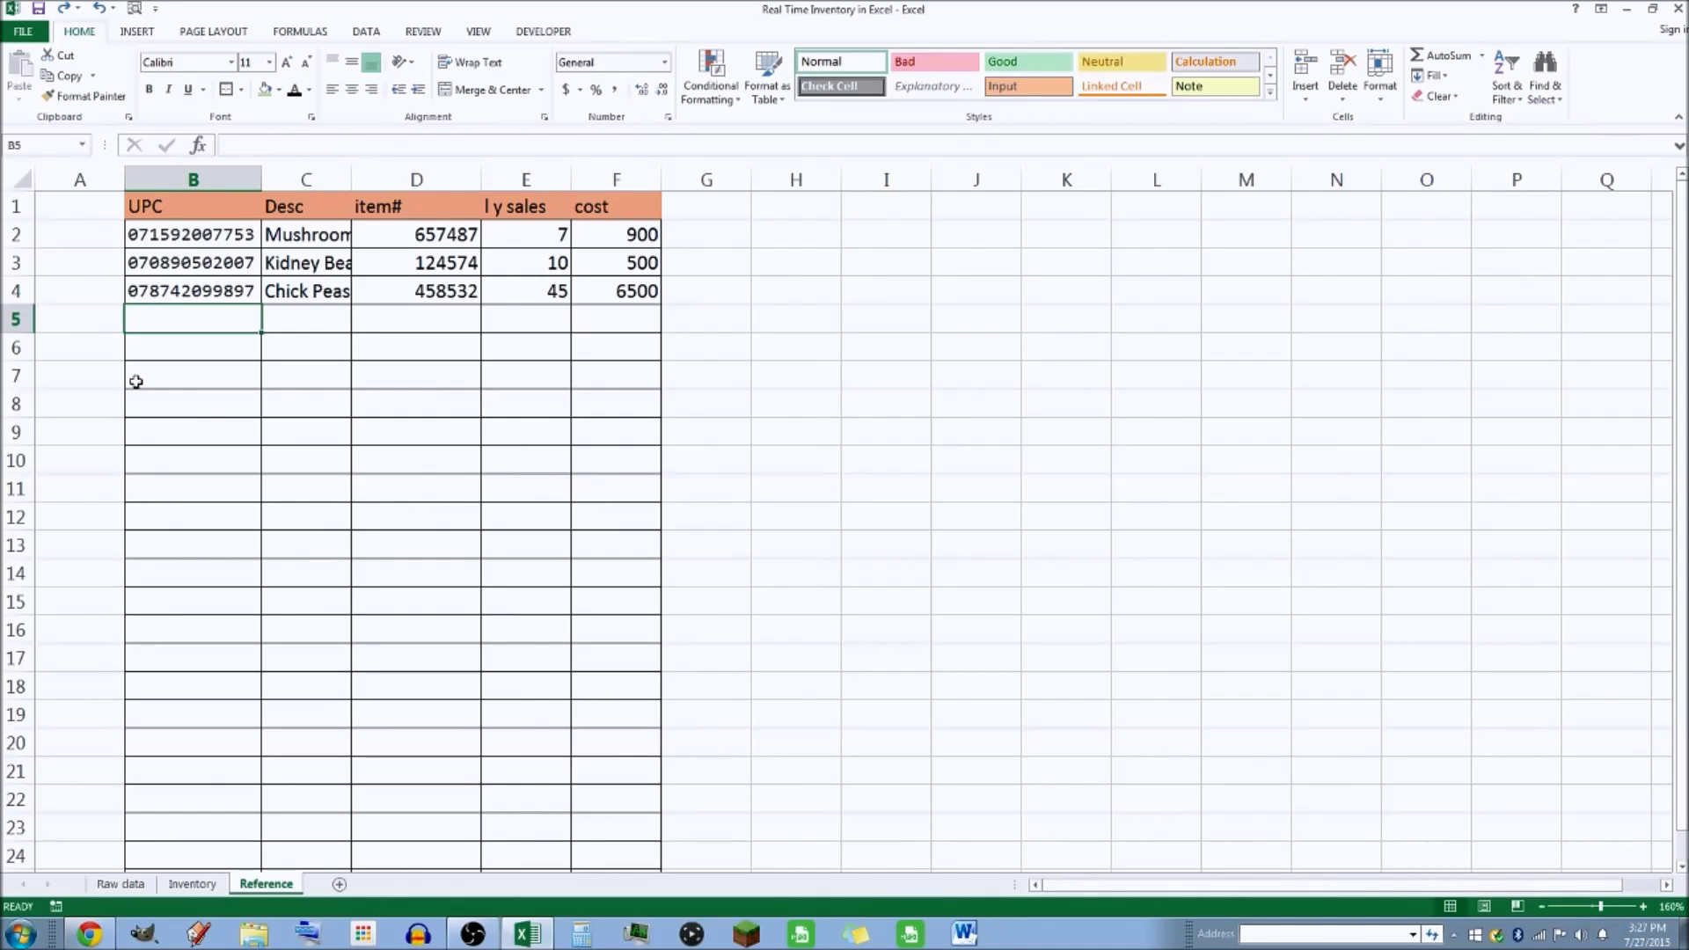
pyautogui.click(209, 888)
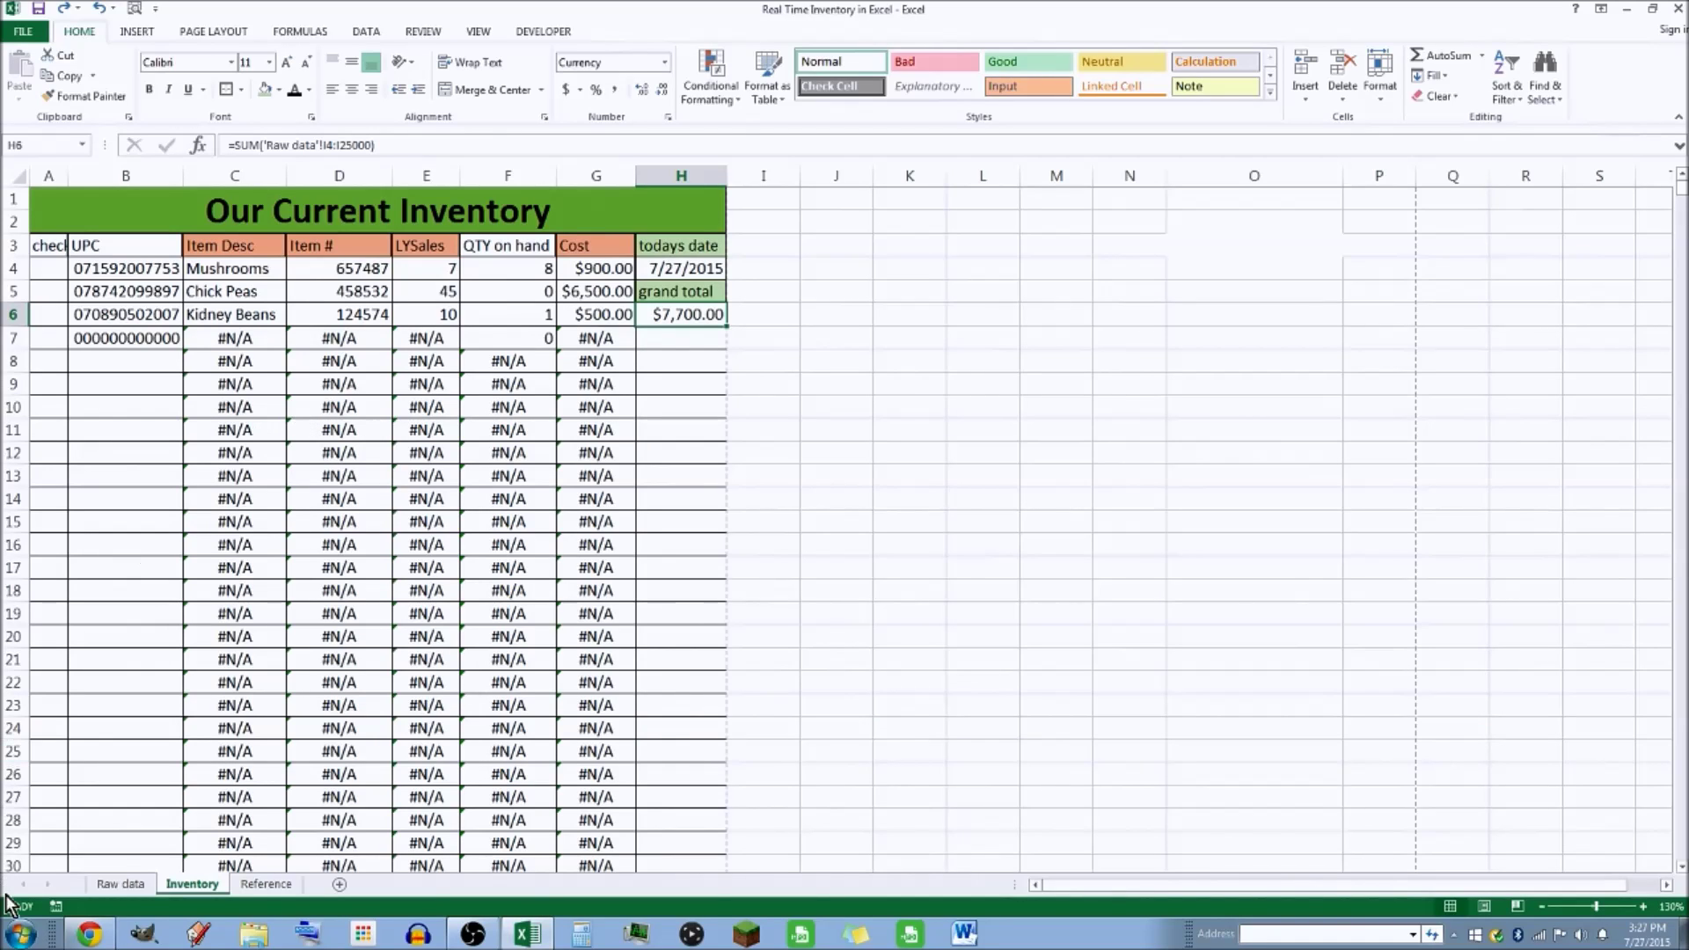
# Review the Raw data column A and D scan ranges and B5's unique-UPC formula
pyautogui.click(132, 884)
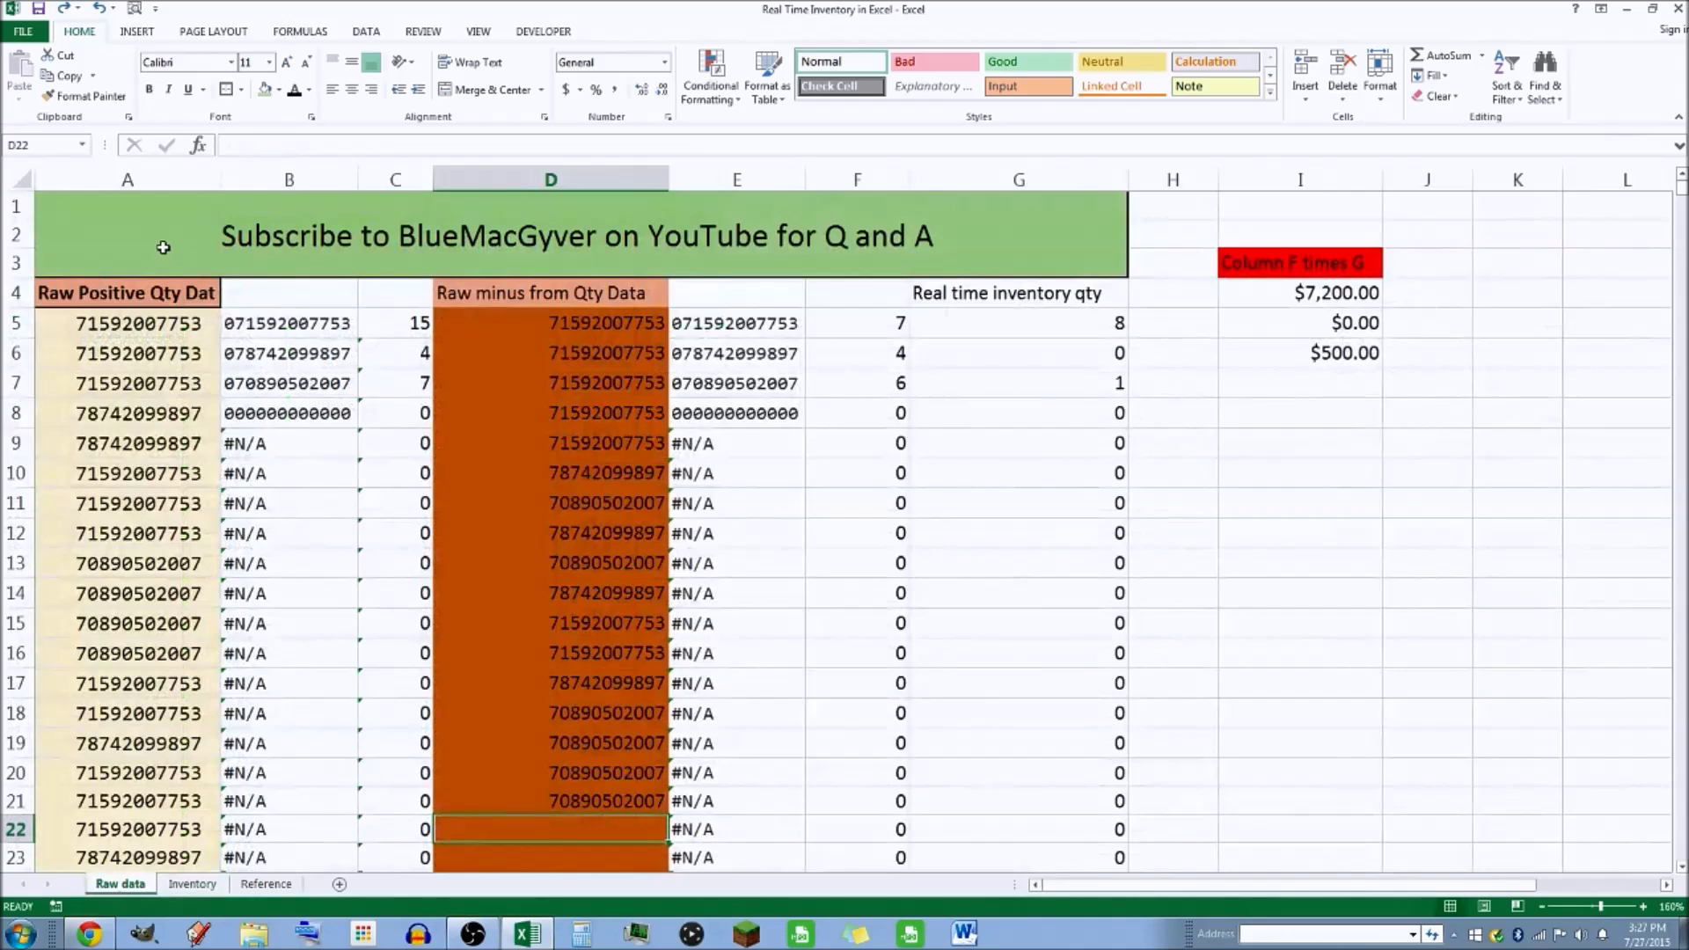
pyautogui.click(153, 325)
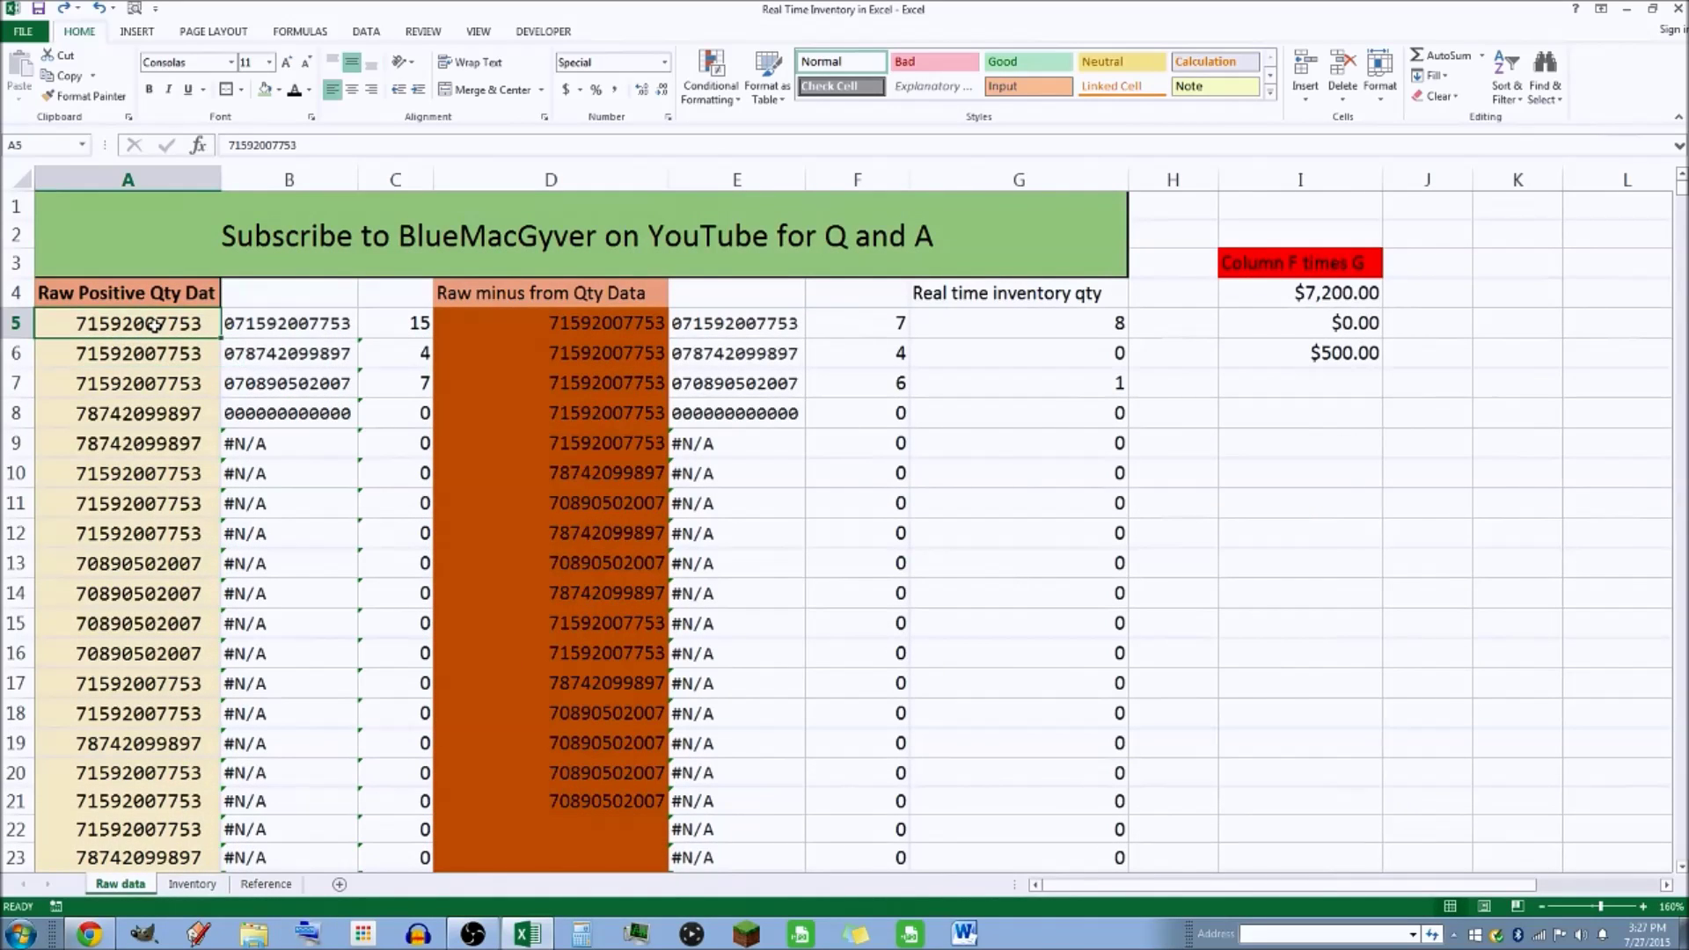
pyautogui.moveTo(153, 326); pyautogui.dragTo(132, 686)
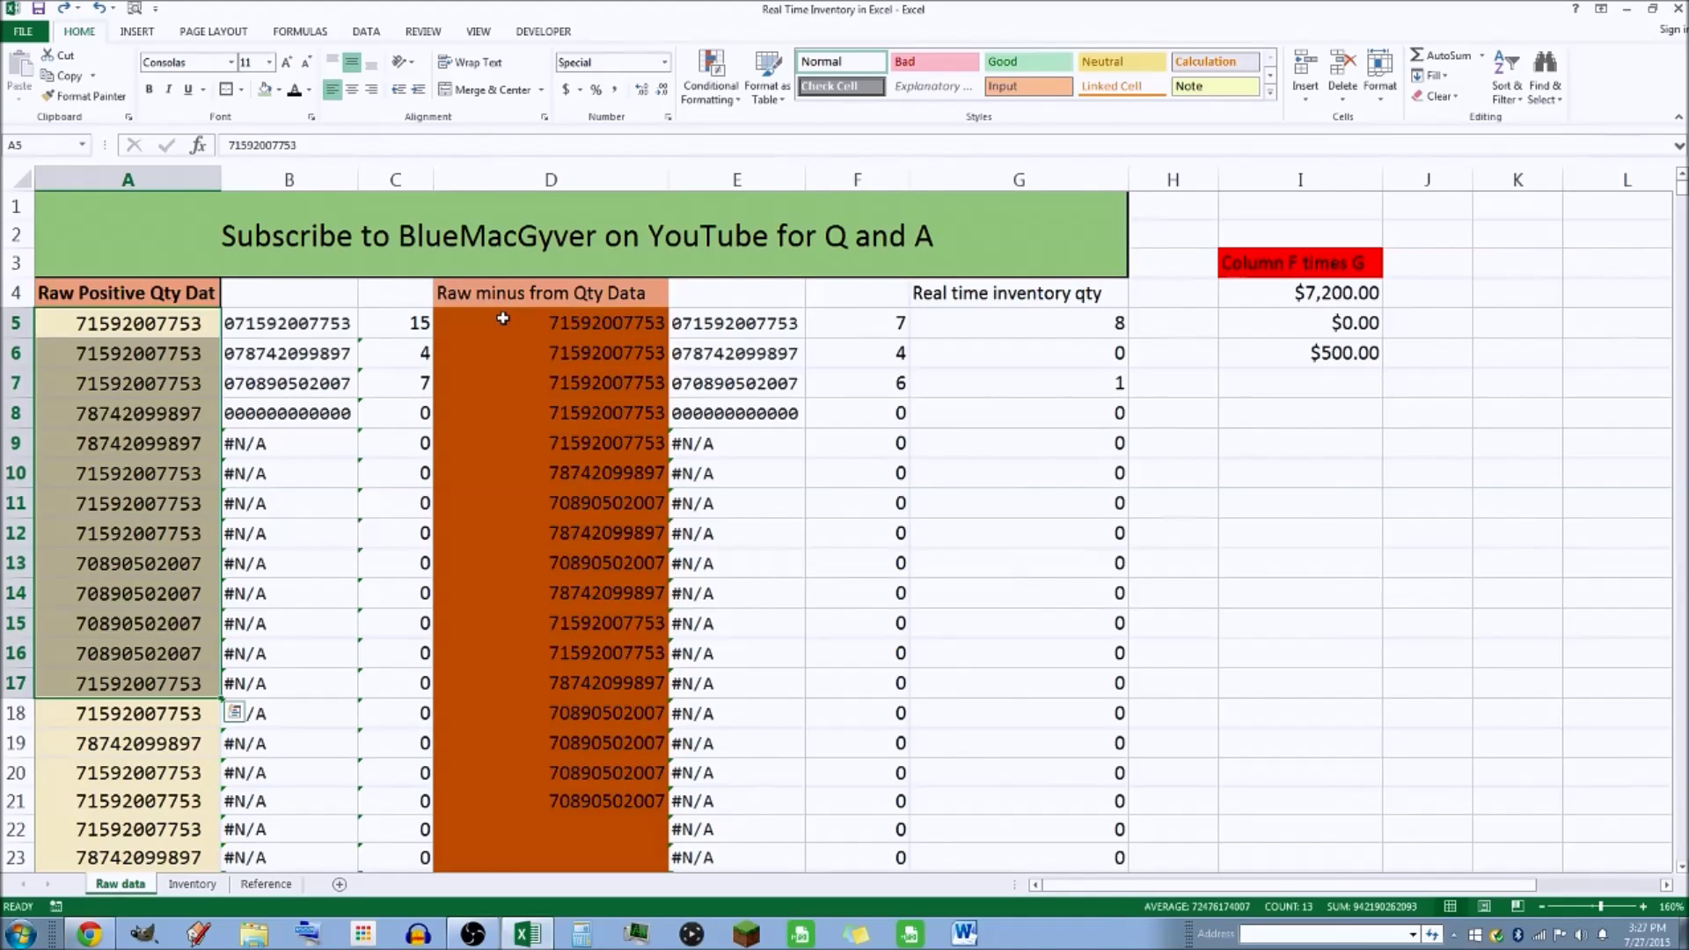
pyautogui.moveTo(502, 319); pyautogui.dragTo(510, 800)
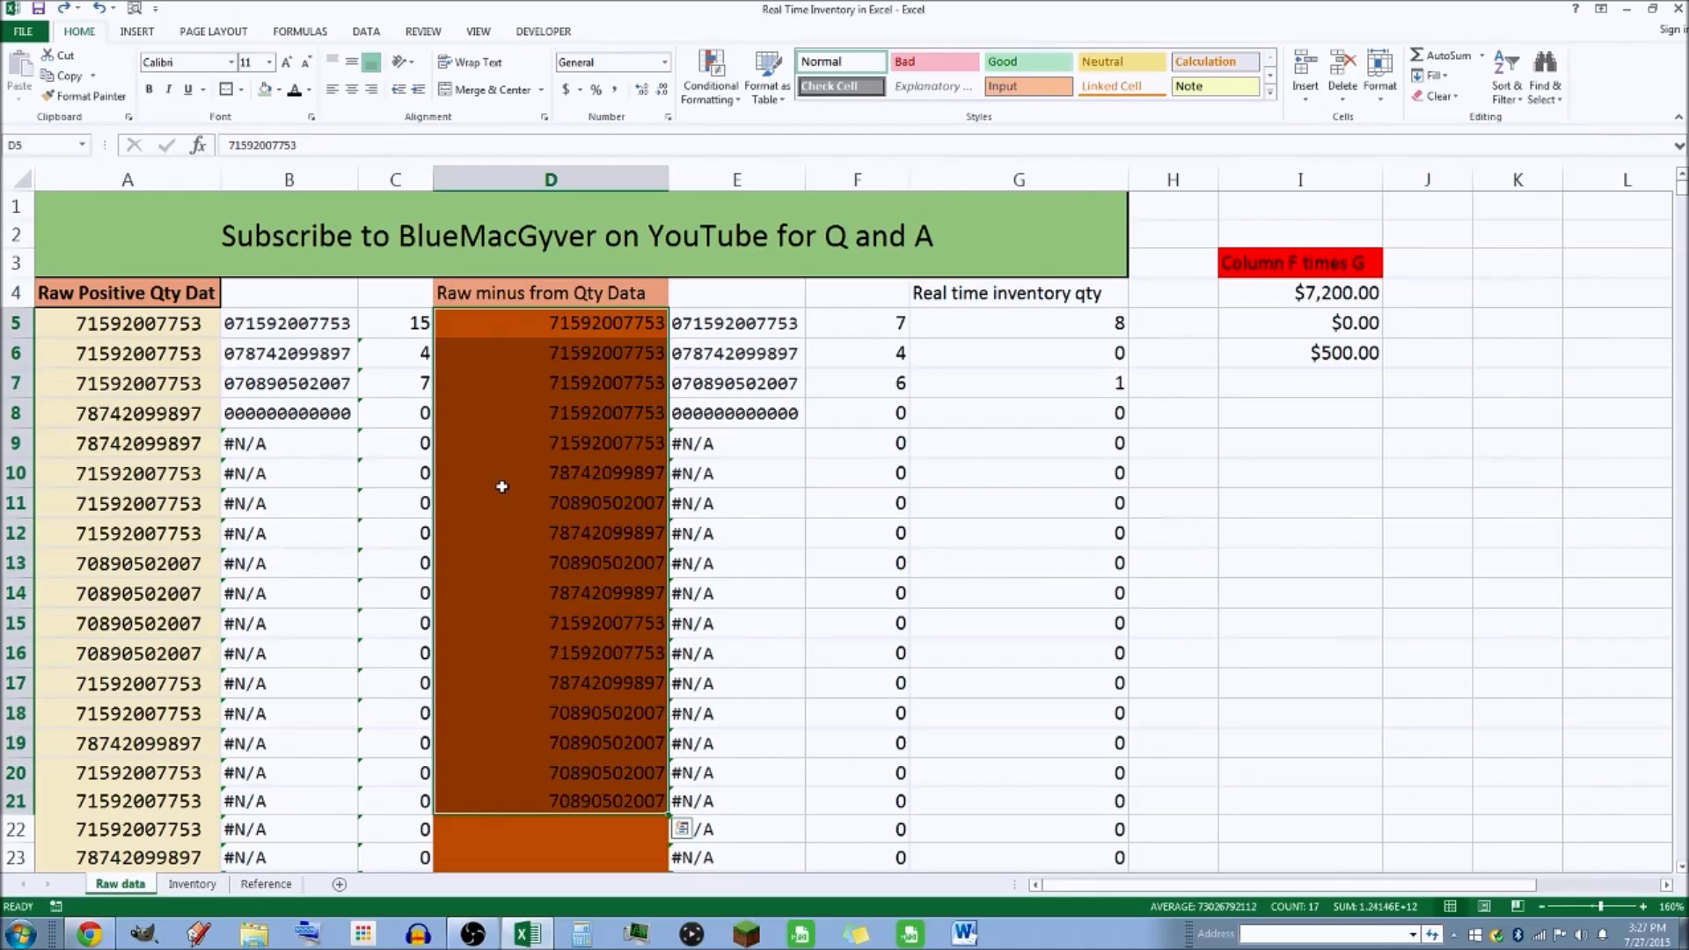
pyautogui.click(162, 350)
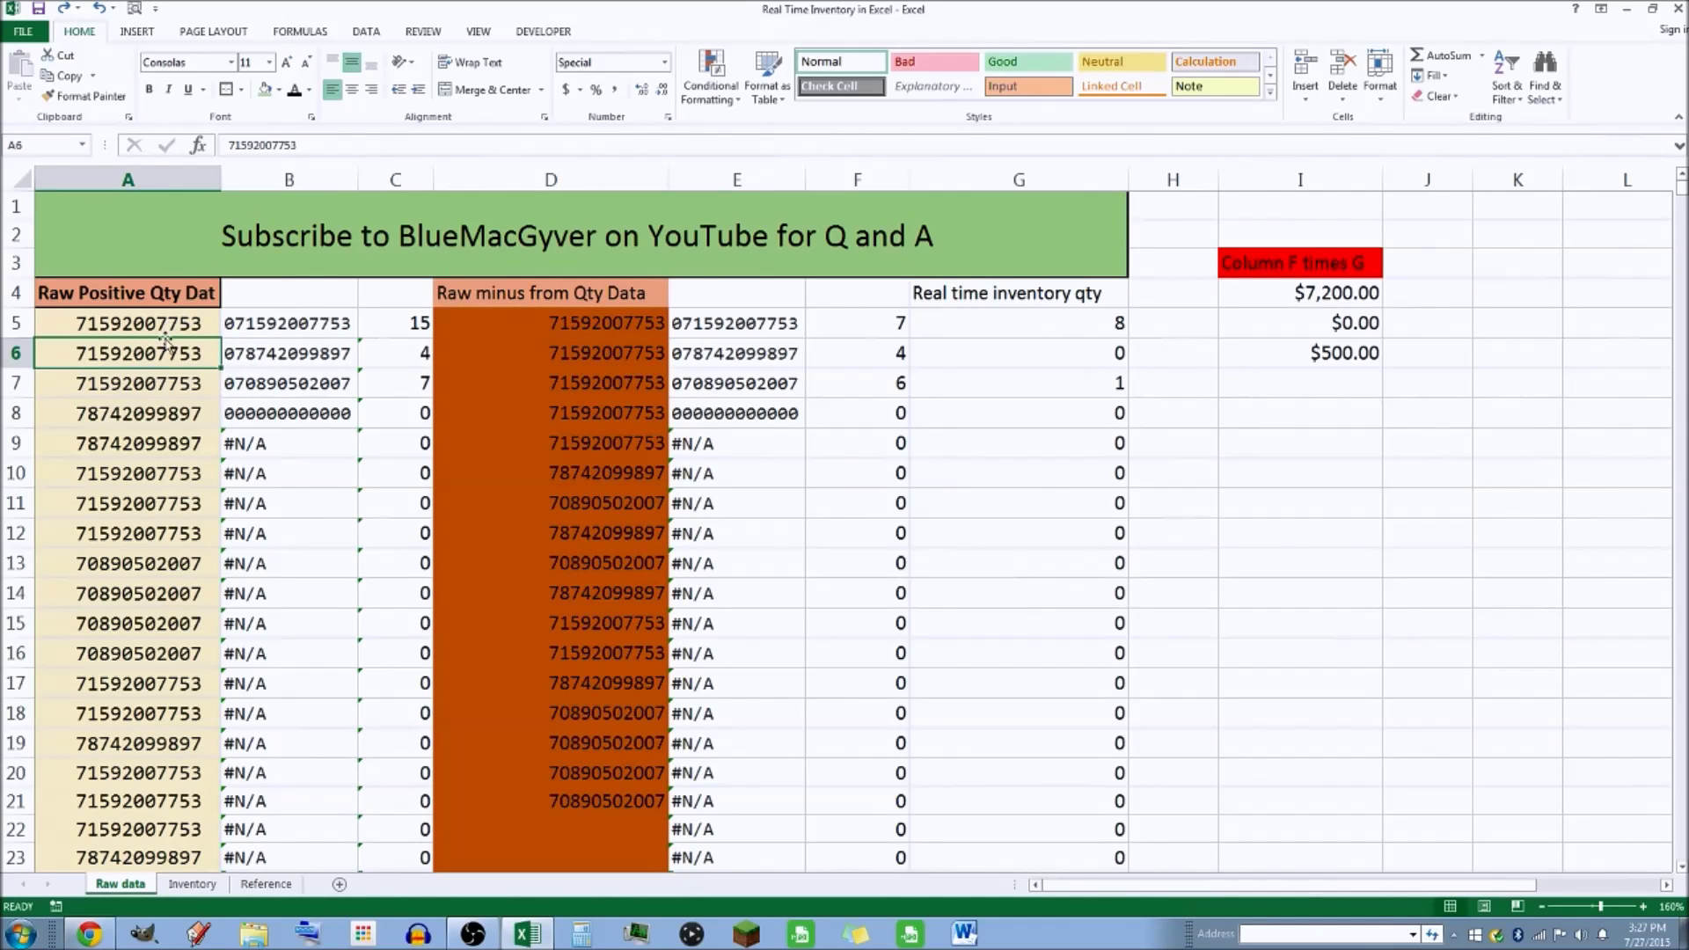
pyautogui.click(291, 327)
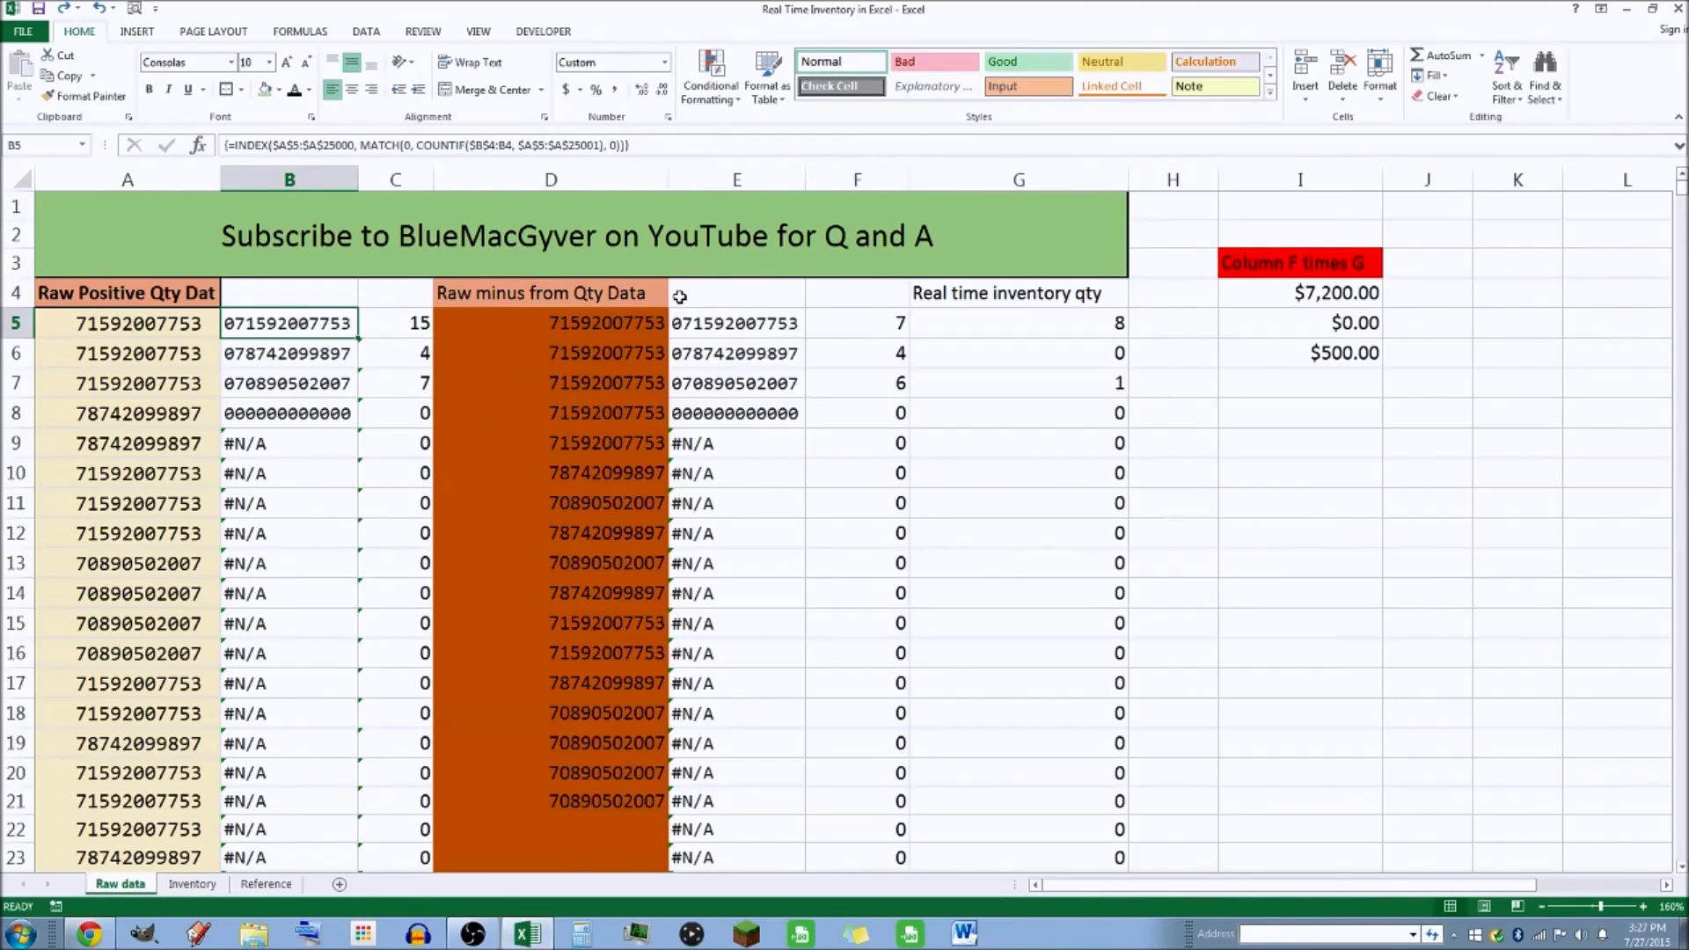
pyautogui.click(128, 333)
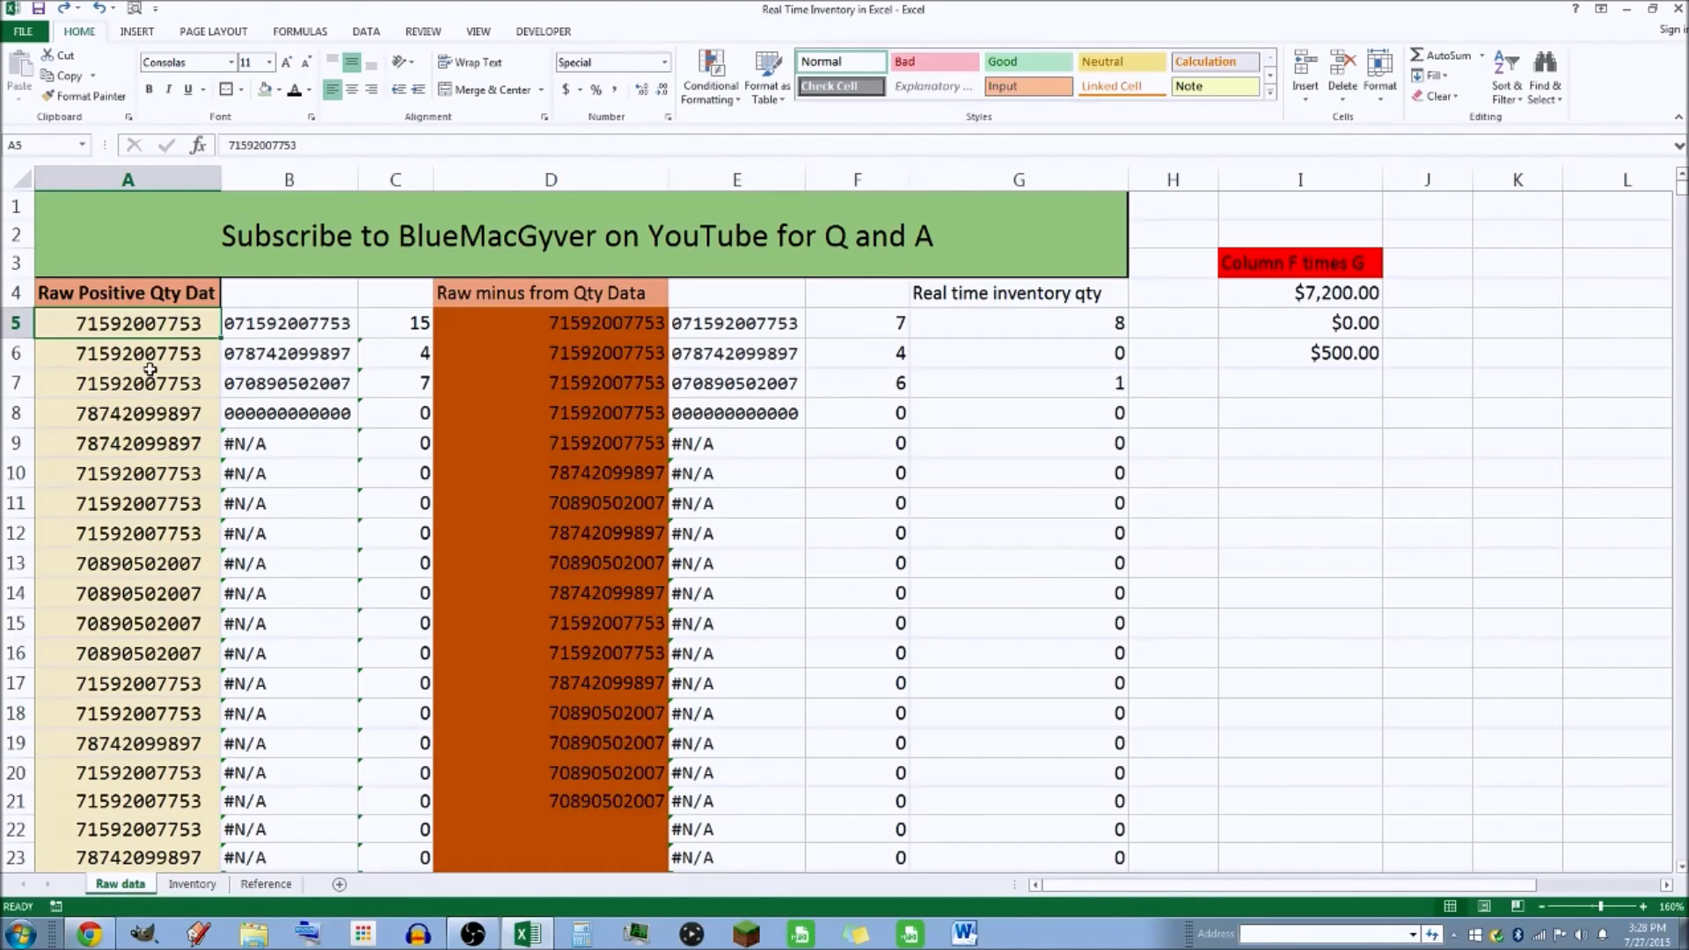
# Enter 23 as the first scan in A5, which then displays as 000023
pyautogui.write('23')
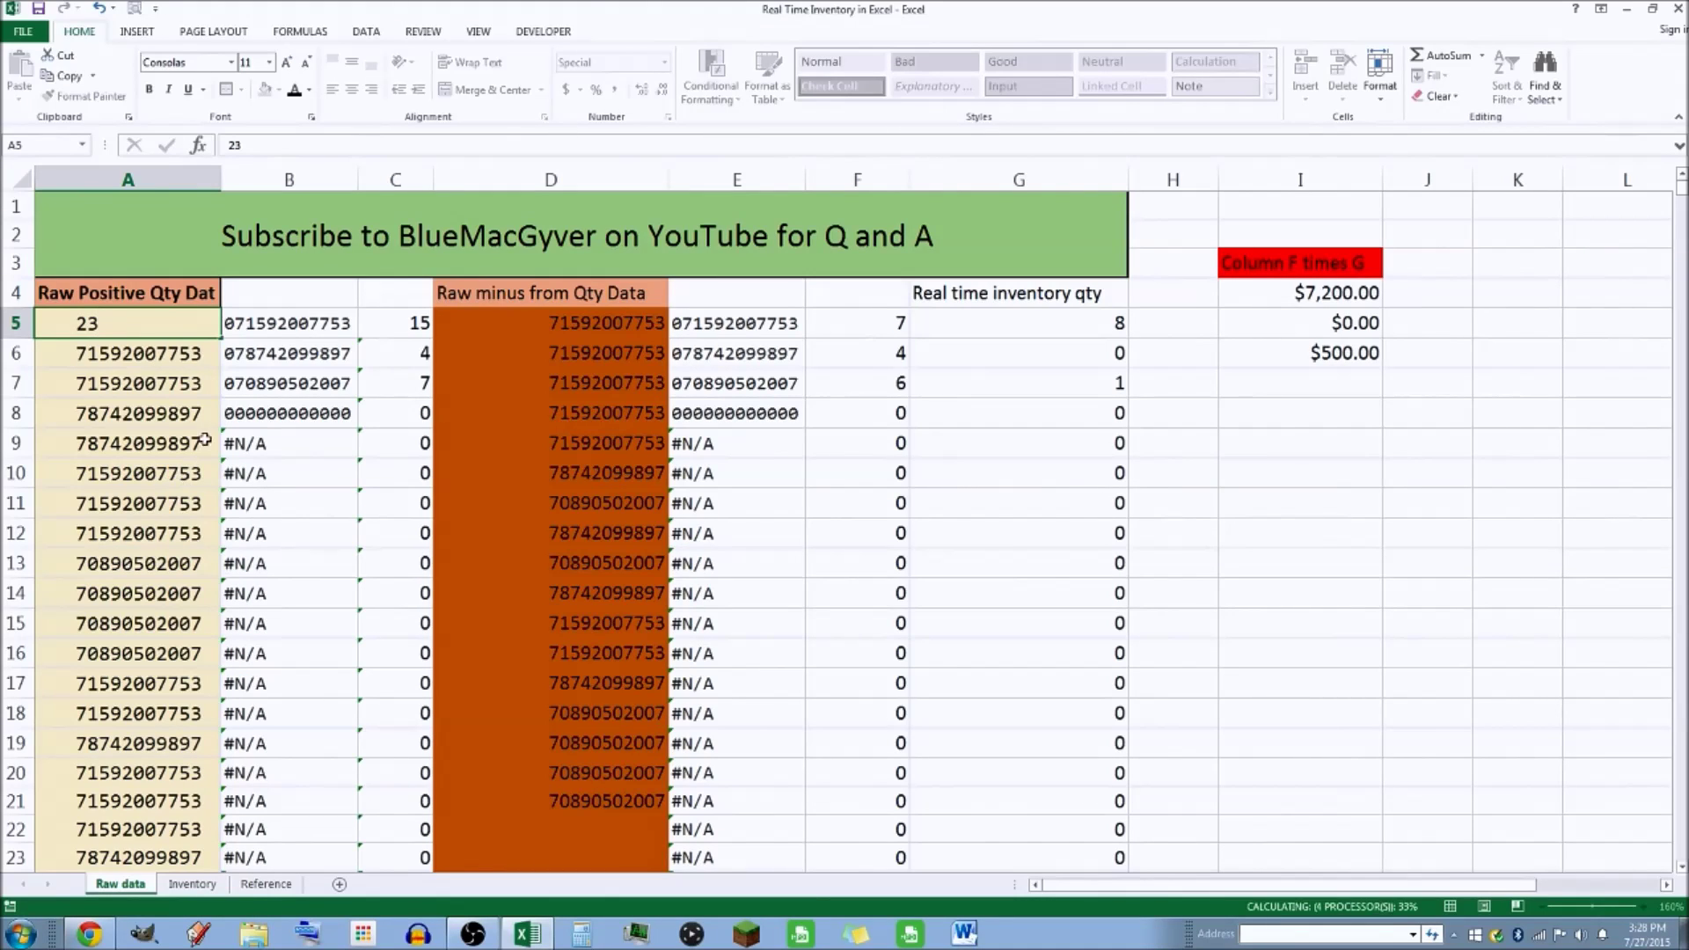
pyautogui.press('Return')
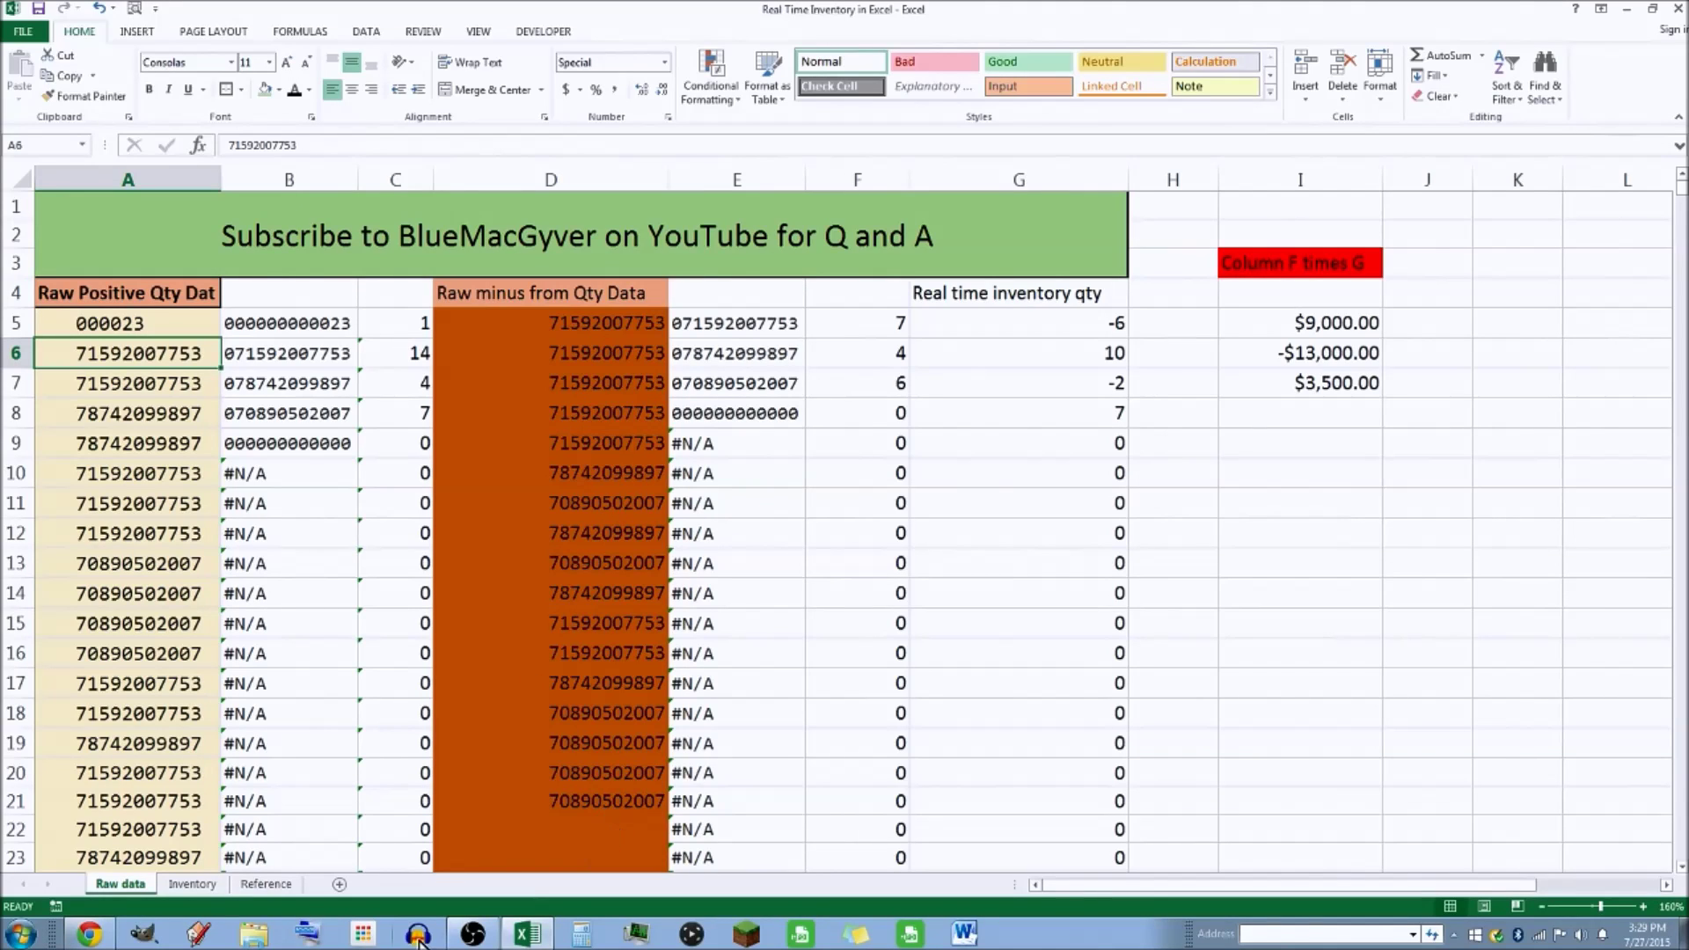
pyautogui.click(164, 327)
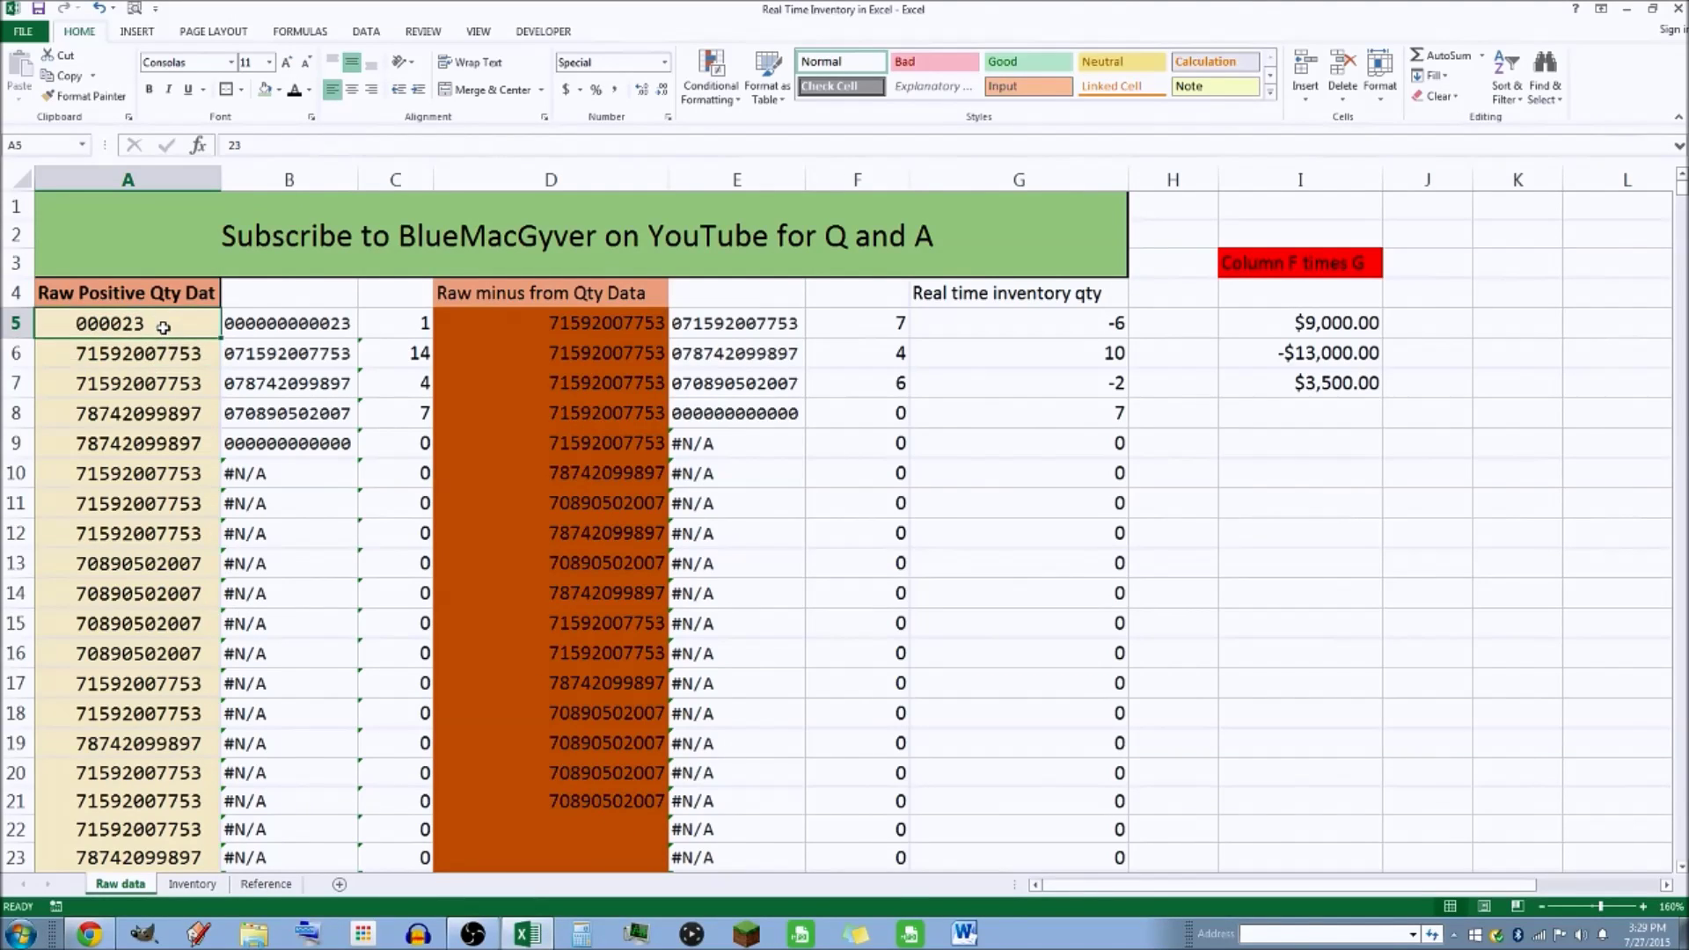